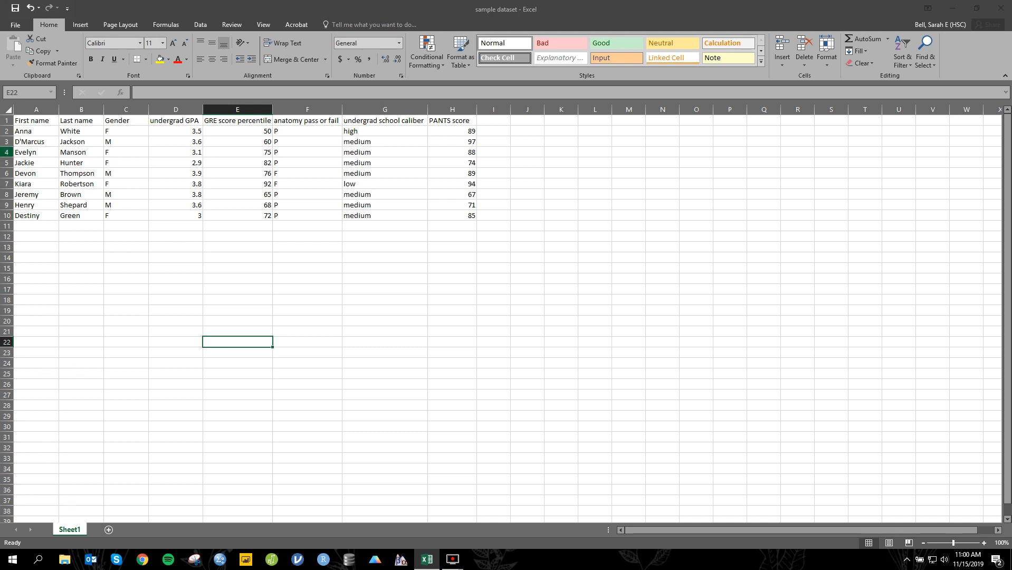
Step: Insert a new column before the First name column, head it subject_number, and widen it to fit the header
left_click(28, 103)
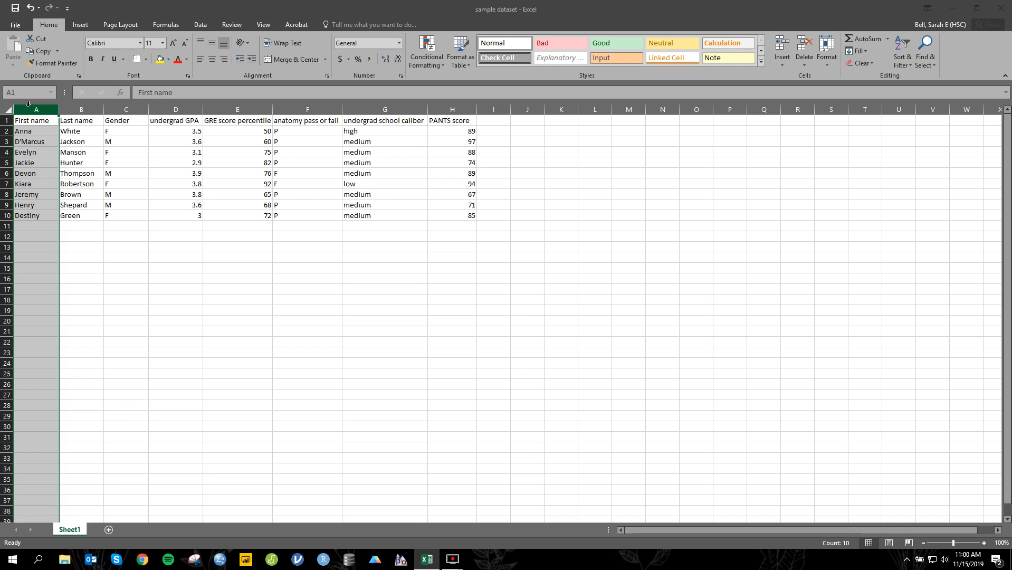
right_click(28, 104)
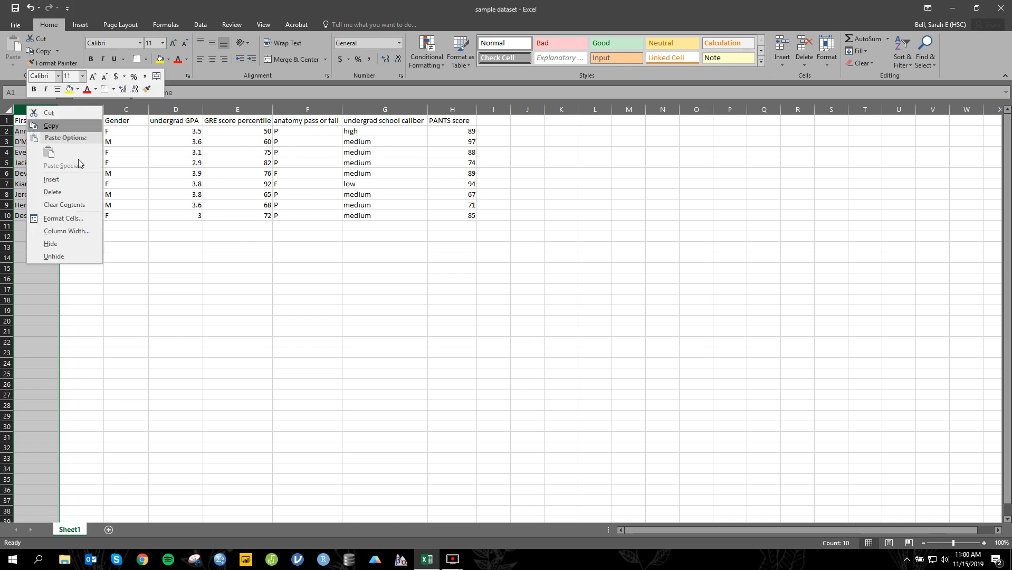
left_click(96, 185)
left_click(32, 122)
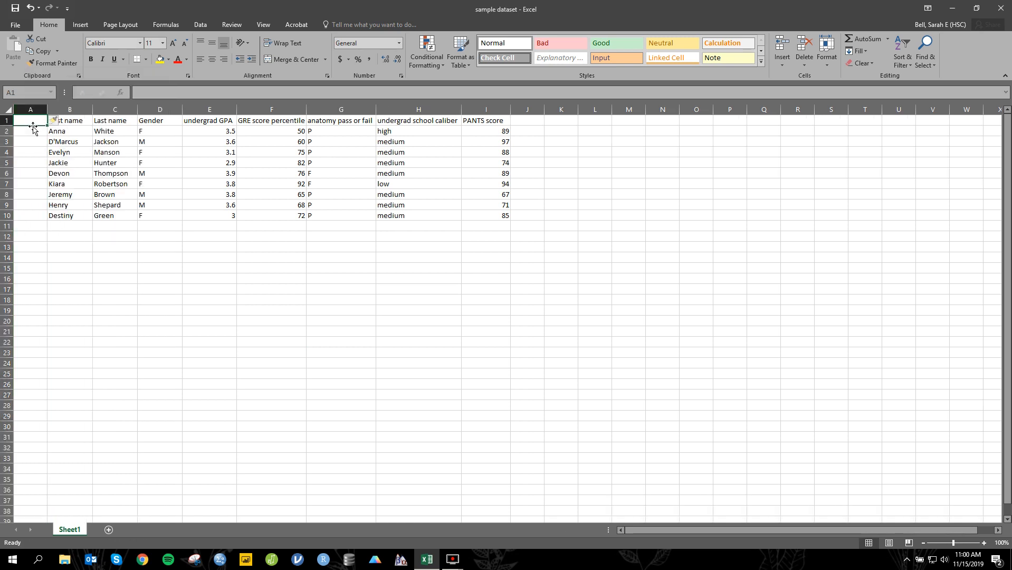
type("subject")
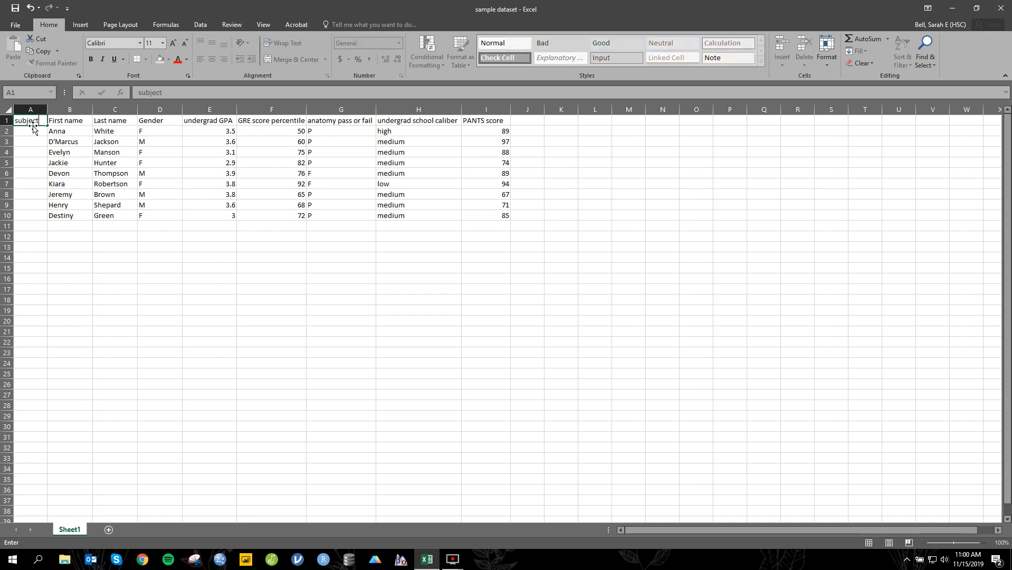
type("_number")
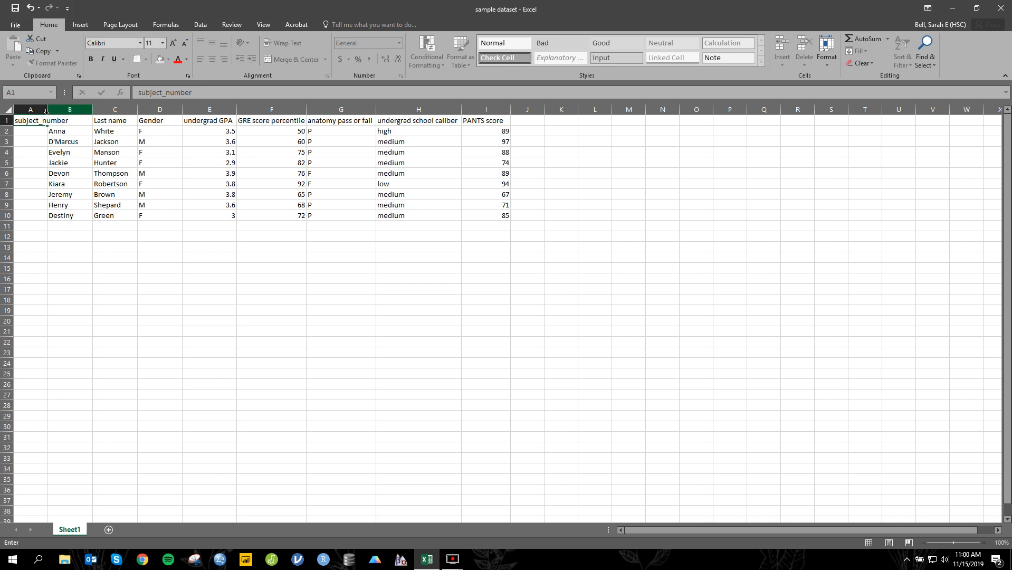
left_click(44, 109)
left_click_drag(46, 109, 69, 110)
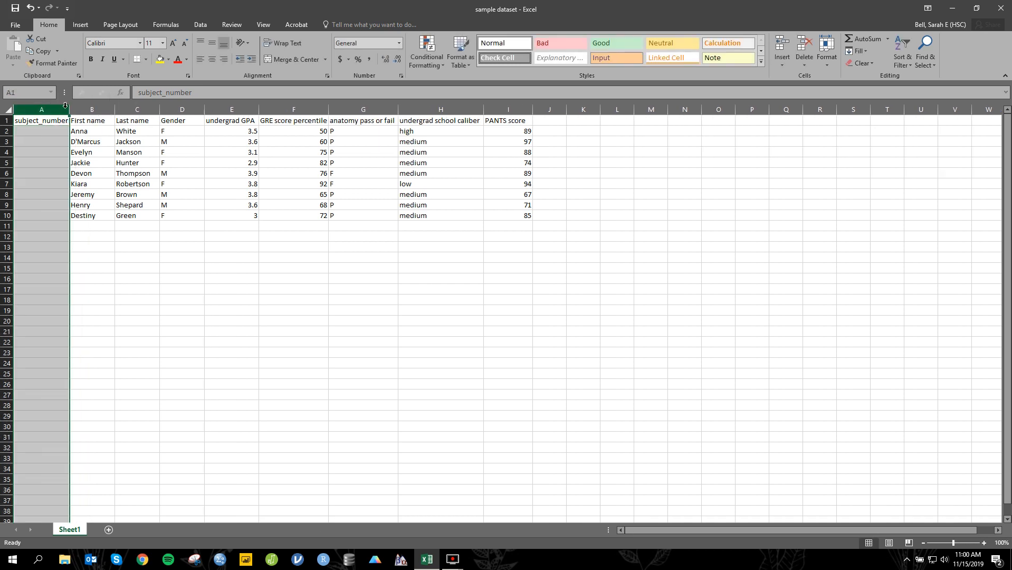
Step: Enter subject codes PA1 to PA4 in A2:A5 and fill the series down through A10
left_click(56, 133)
type("PA1")
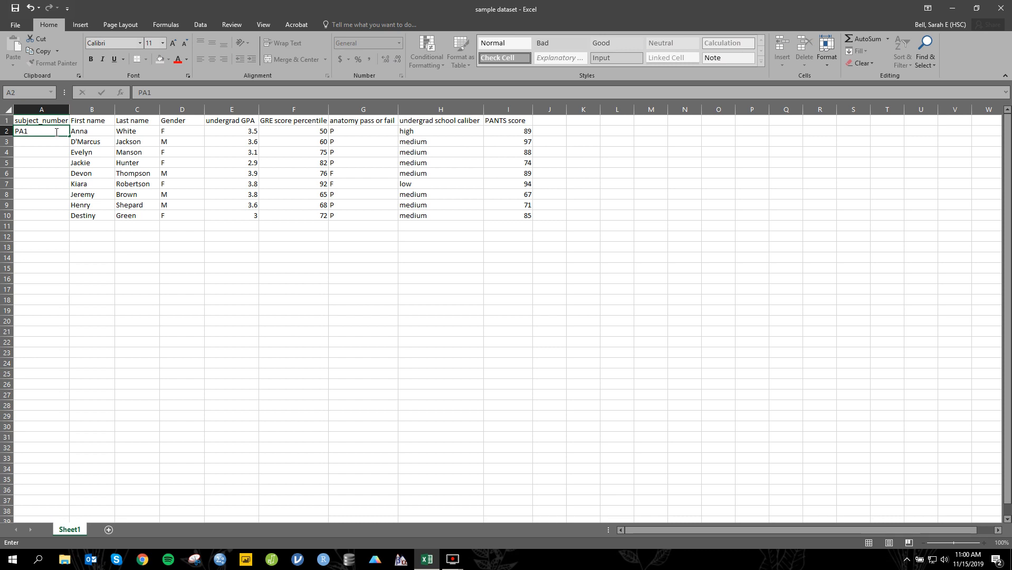
key("Return")
type("PA1")
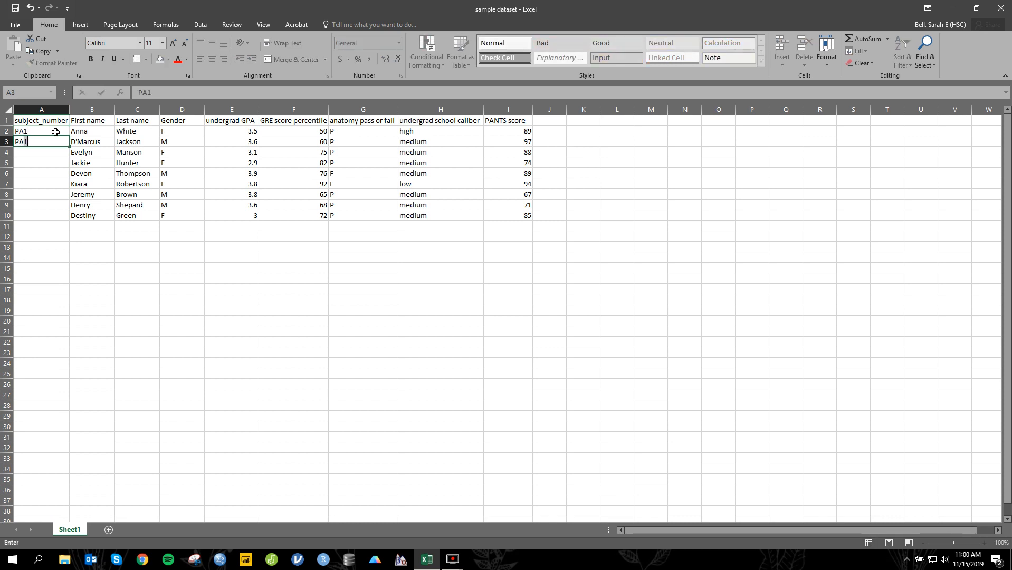
key("BackSpace")
type("2")
key("Return")
type("PA1")
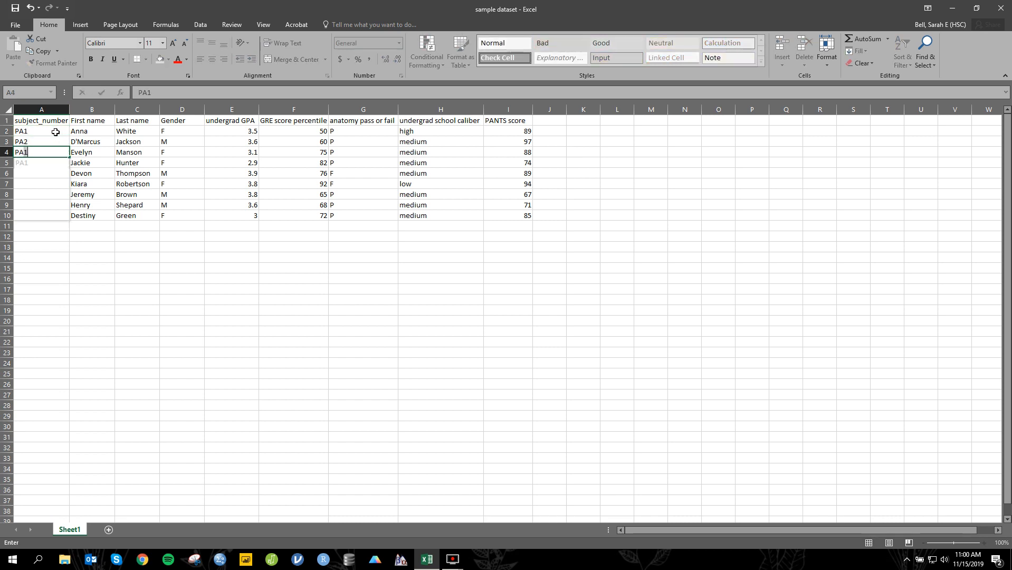
key("BackSpace")
type("3")
key("Return")
type("PA4")
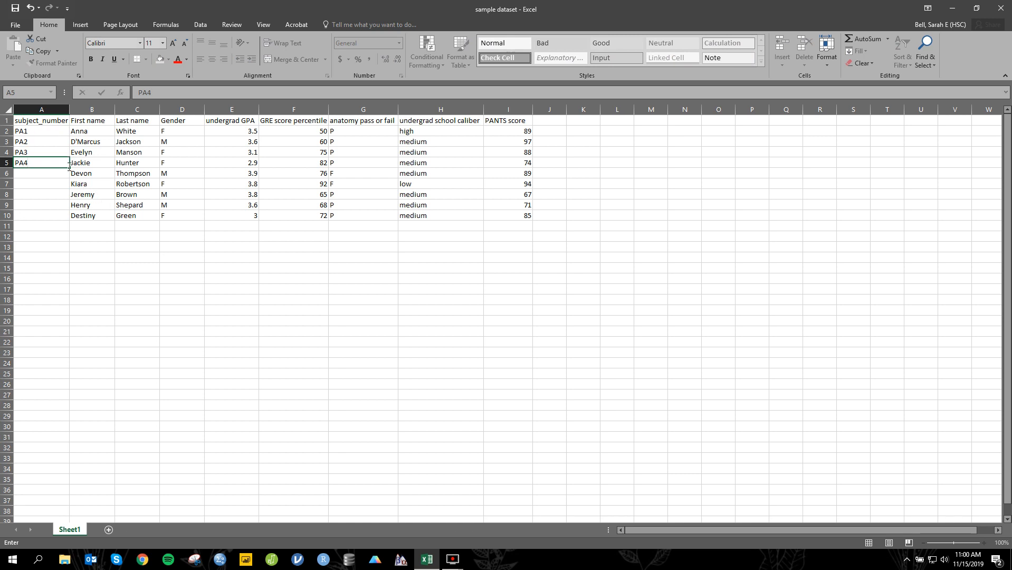
left_click_drag(69, 168, 82, 217)
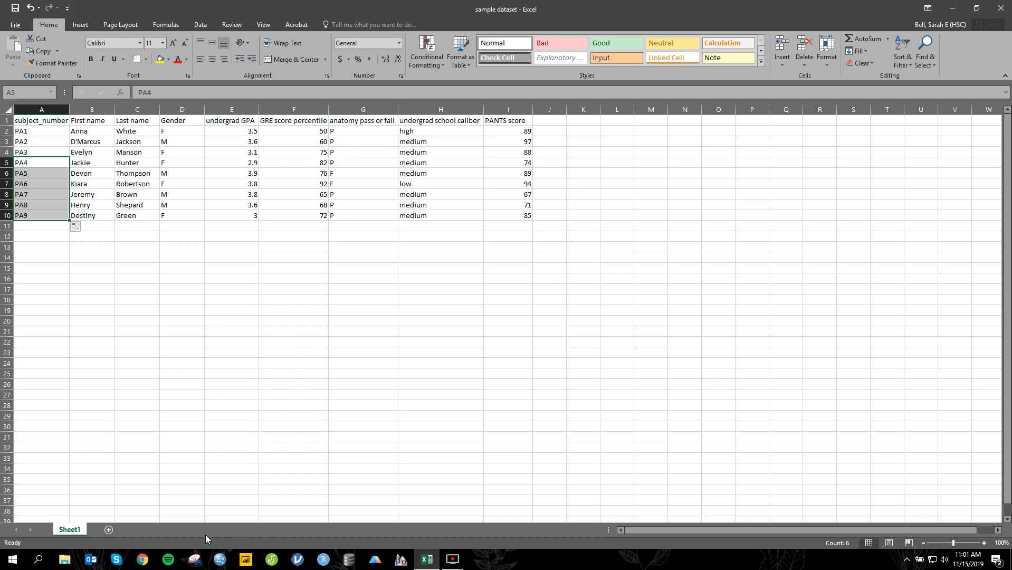
Step: Add a new sheet named codebook and rename Sheet1 as data
left_click(107, 531)
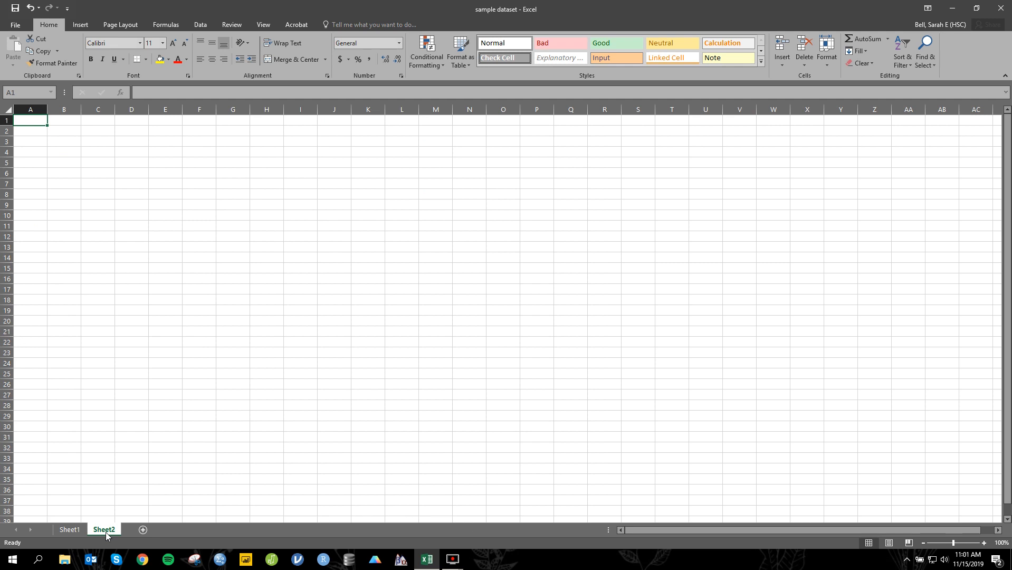
type("codebook")
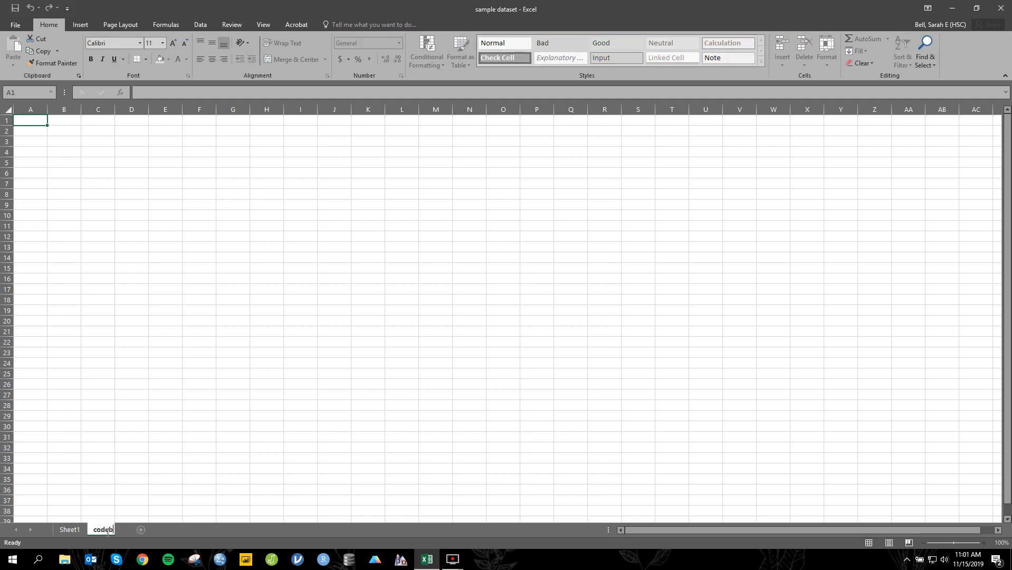
left_click(69, 529)
type("data")
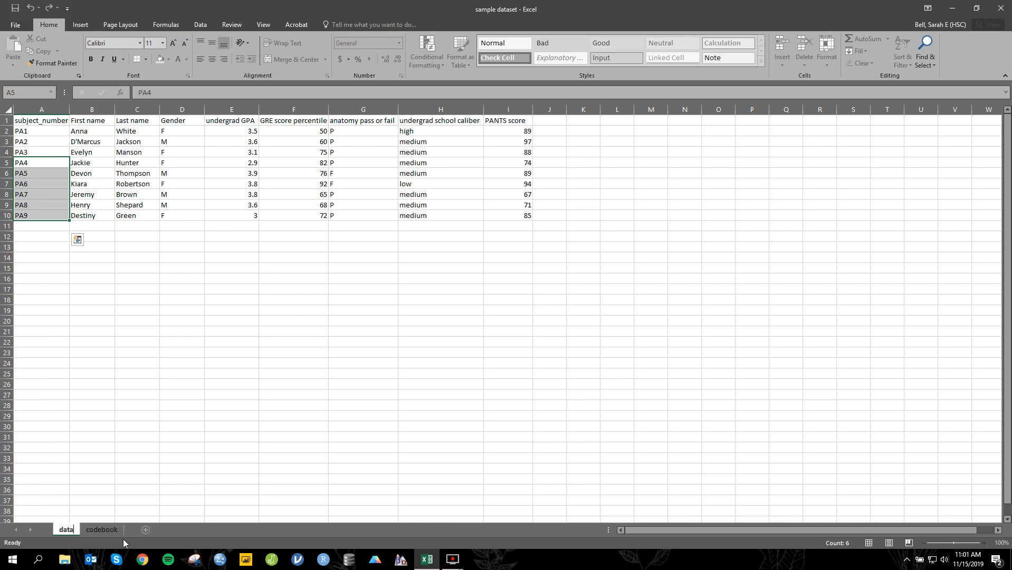
Step: On the codebook sheet, enter Gender in A1 and the codes 1, 2 and 3 in B2:B4
left_click(97, 532)
type("Gender")
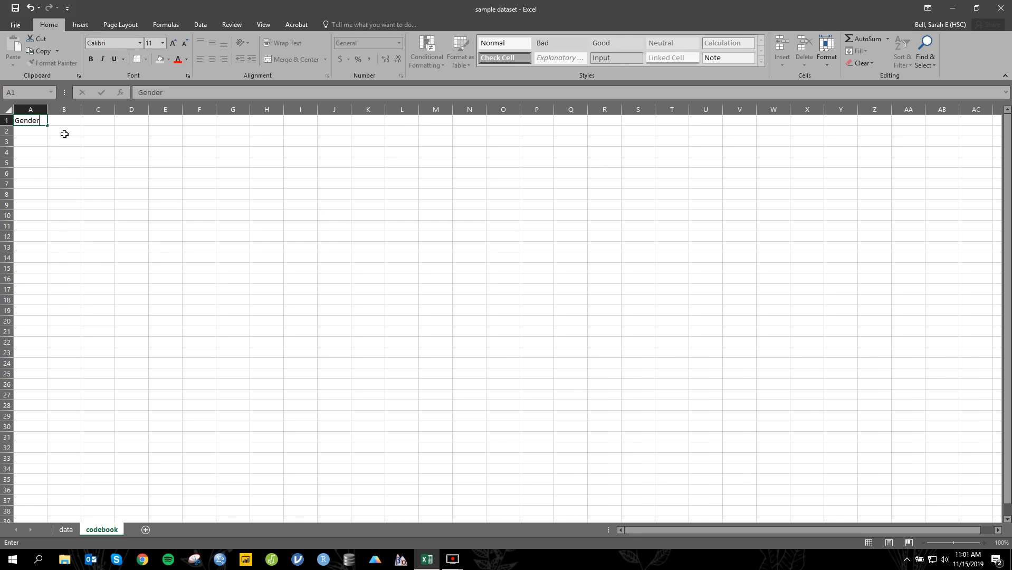
key("Return")
left_click(64, 134)
type("1")
key("Return")
type("2")
key("Return")
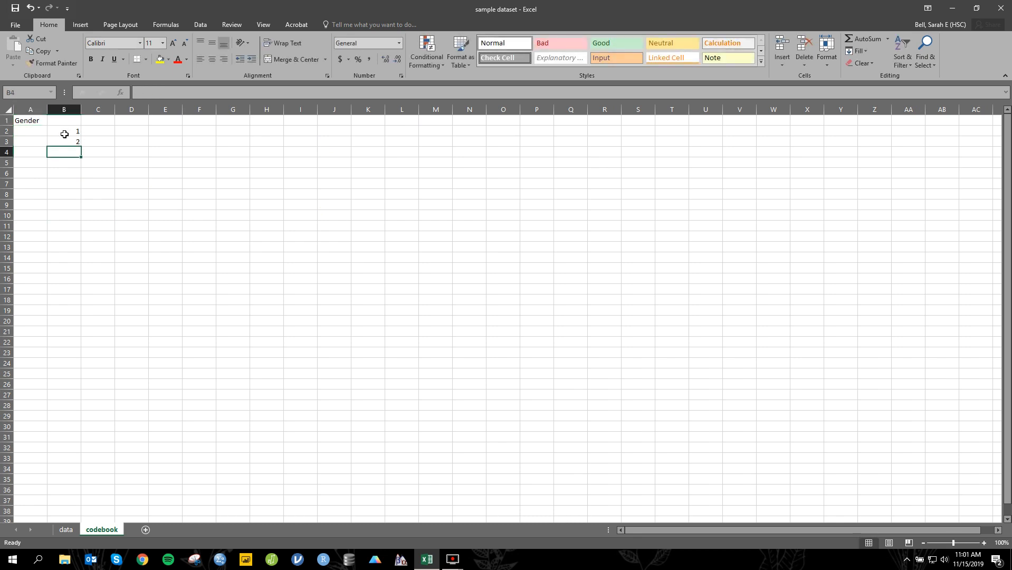
type("3")
Step: Label the gender codes male, female and other in C2:C4
left_click(95, 131)
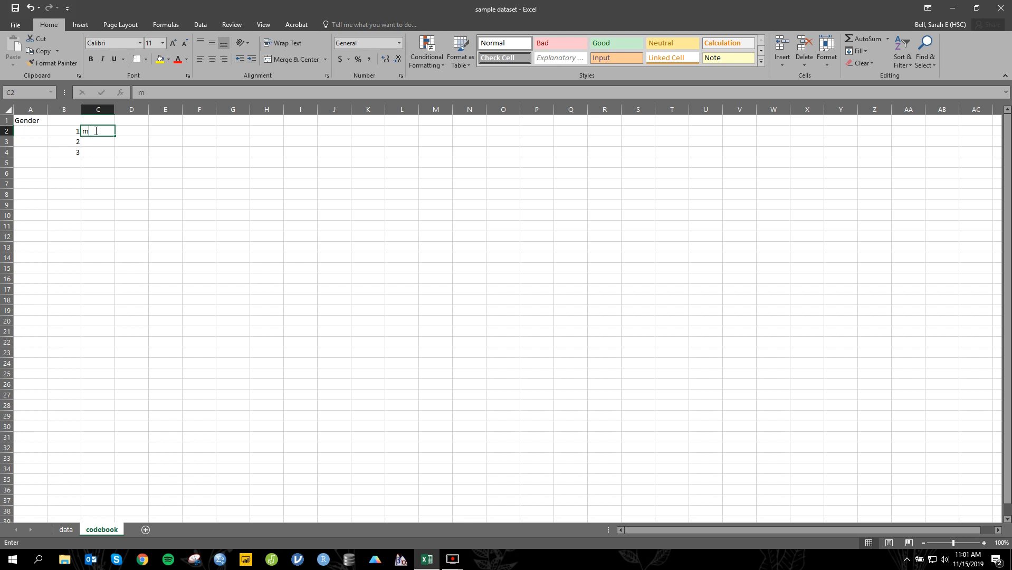
type("male")
key("Return")
type("female")
key("Return")
type("other")
left_click(42, 175)
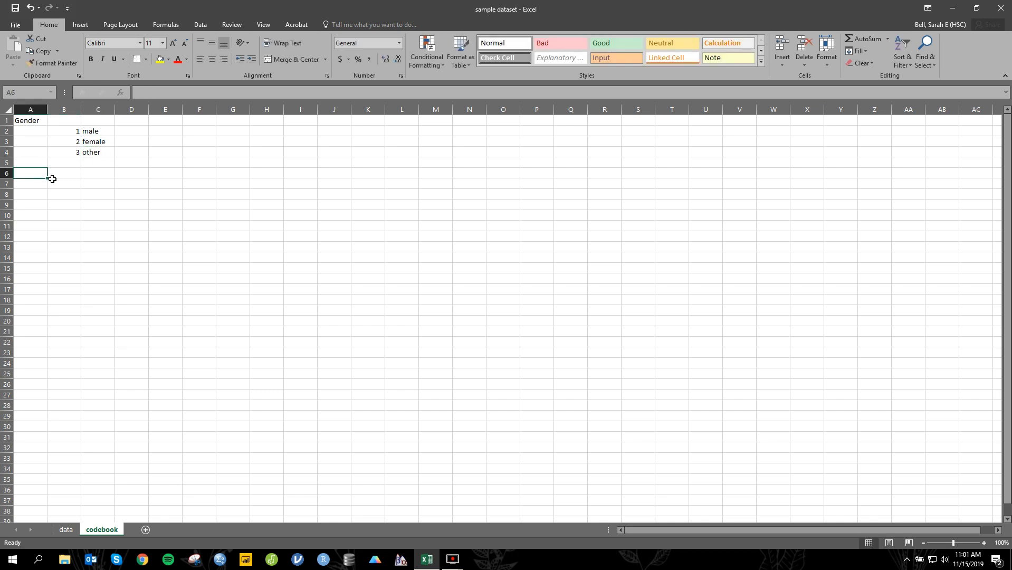
Step: Copy the Gender column with its header, D1:D10, from the data sheet into A1 of a new sheet
left_click(67, 530)
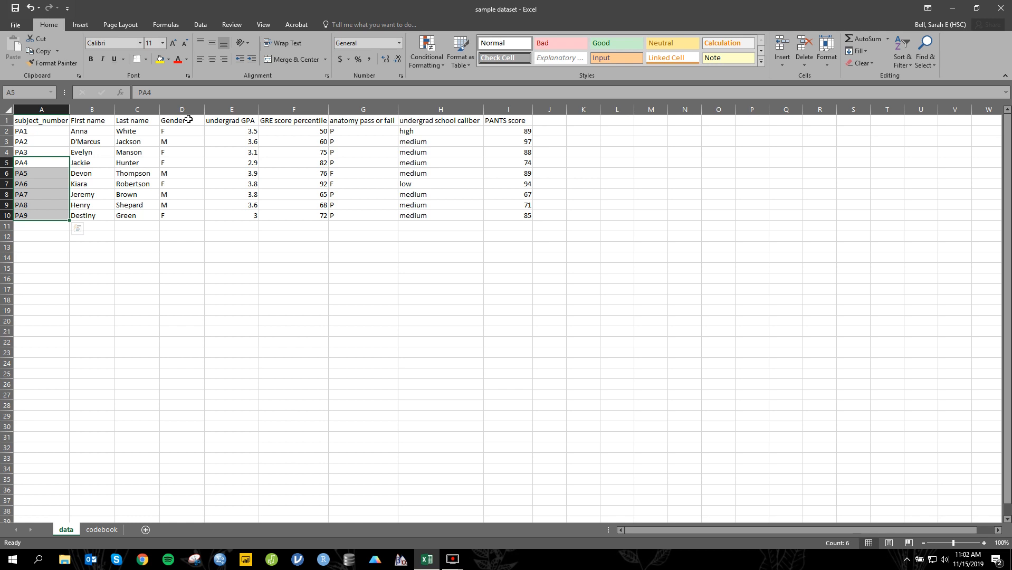
left_click_drag(189, 119, 189, 214)
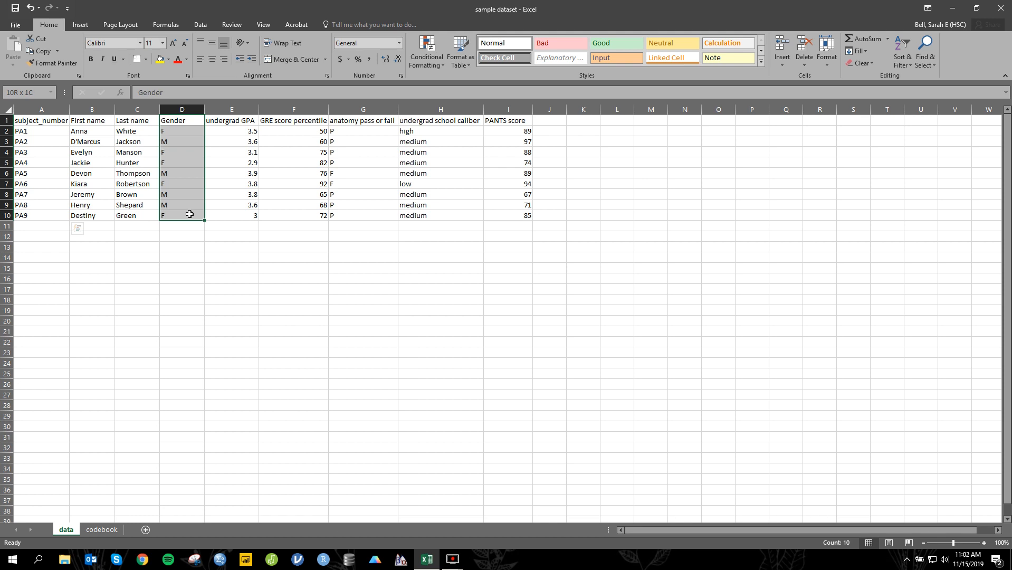
key("ctrl+c")
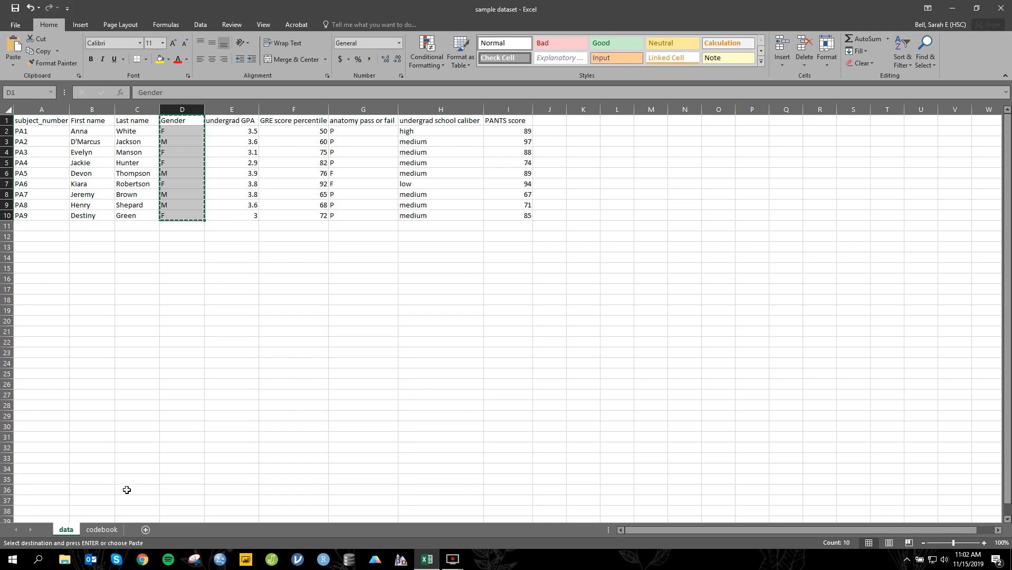
left_click(102, 530)
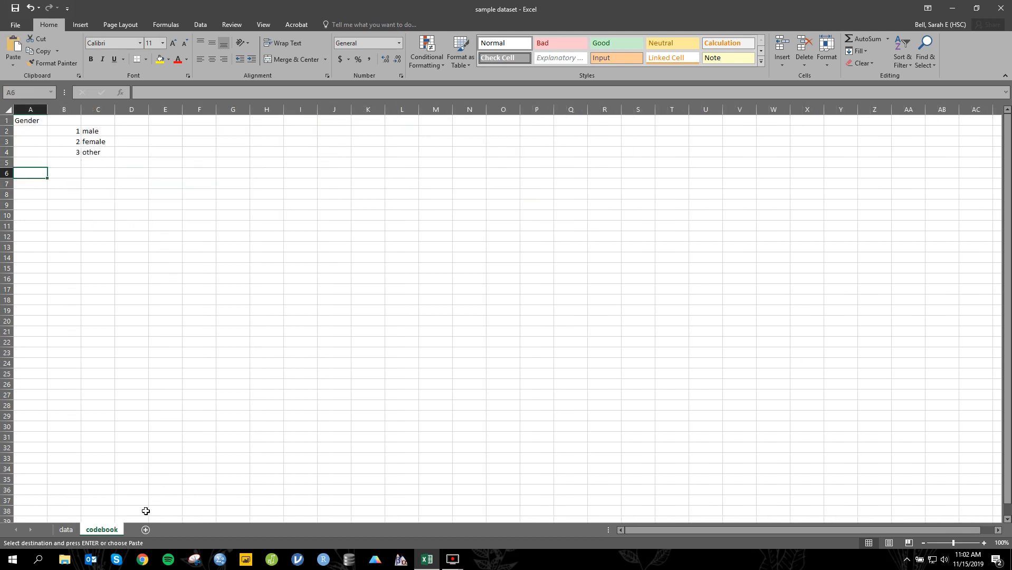
left_click(146, 529)
key("ctrl+v")
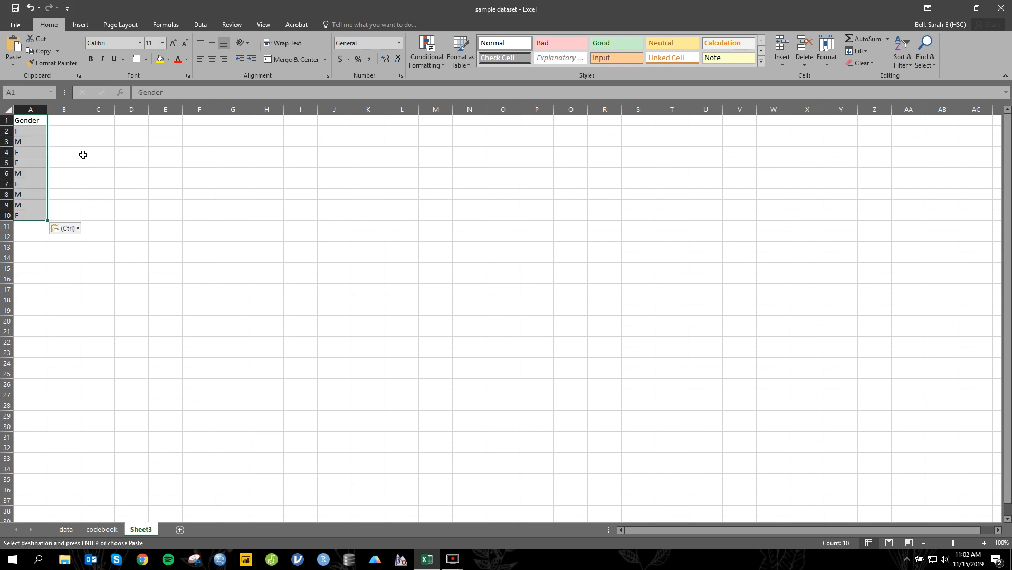
Step: Replace every F with 2 in the copied Gender column
left_click(83, 155)
key("ctrl+f")
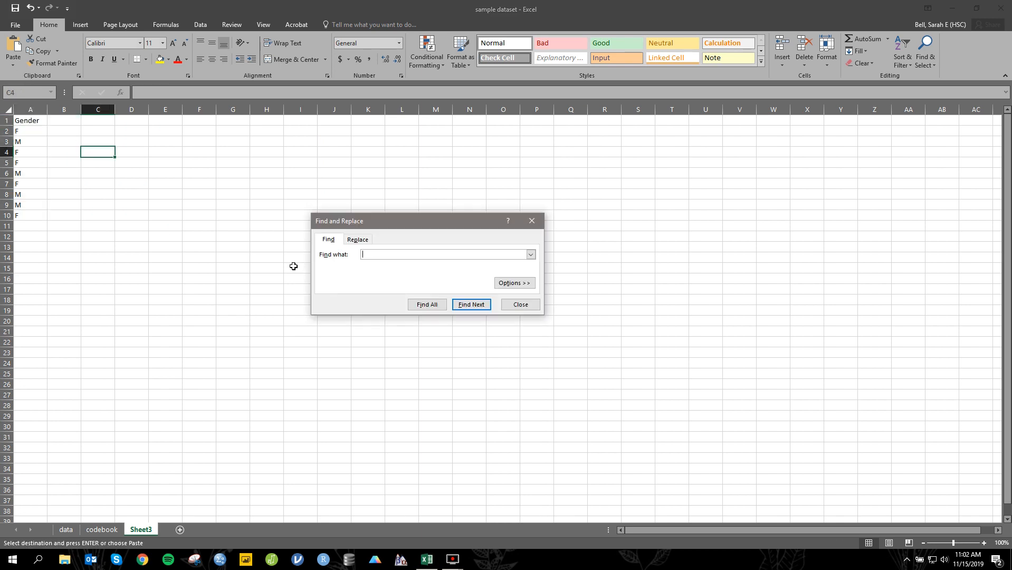
left_click(363, 242)
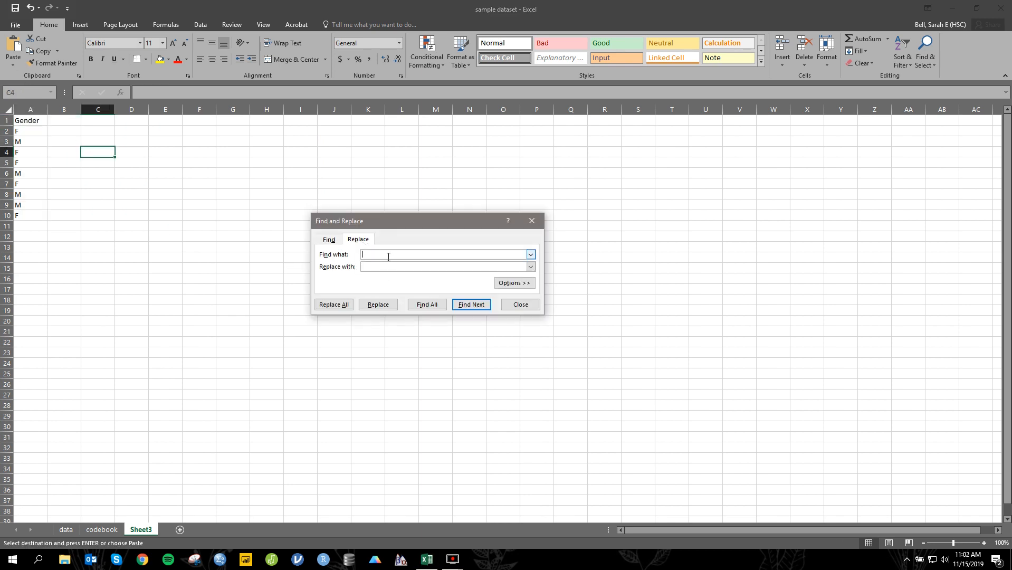
type("F")
left_click(384, 267)
type("2")
left_click(343, 307)
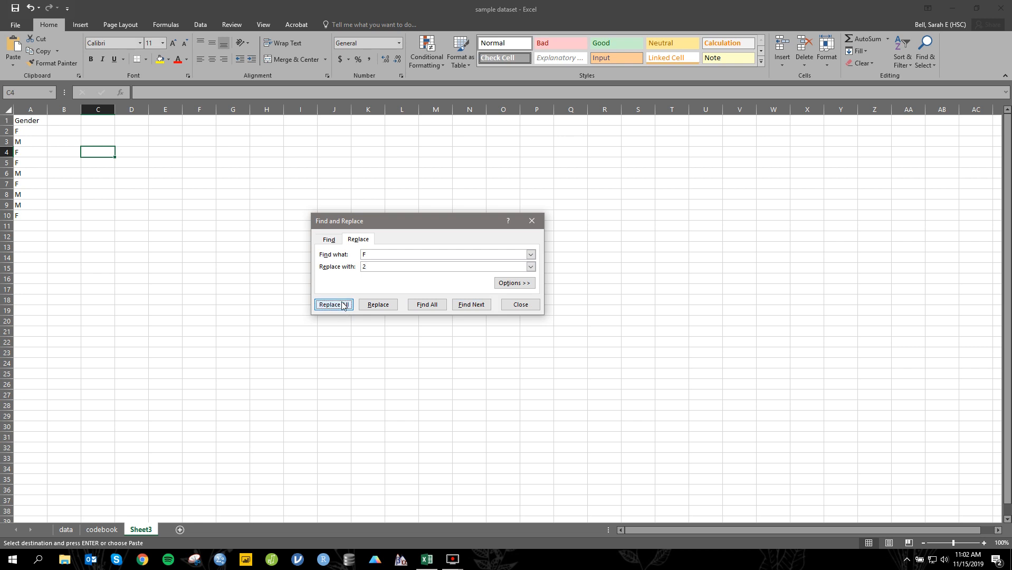
left_click(521, 313)
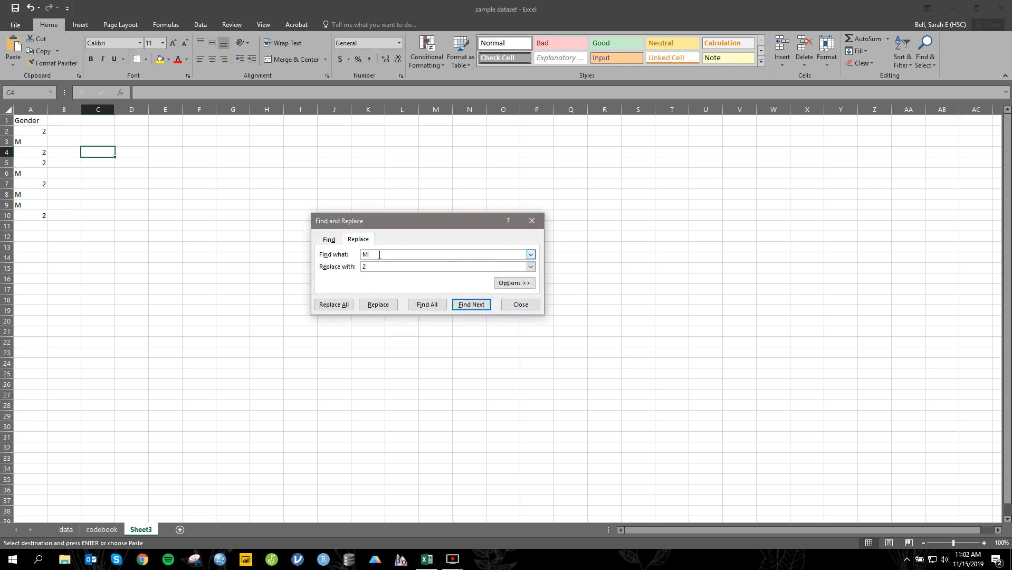
Step: Replace every M with 1 in the copied Gender column and close Find and Replace
key("BackSpace")
type("1")
left_click(349, 306)
left_click(511, 308)
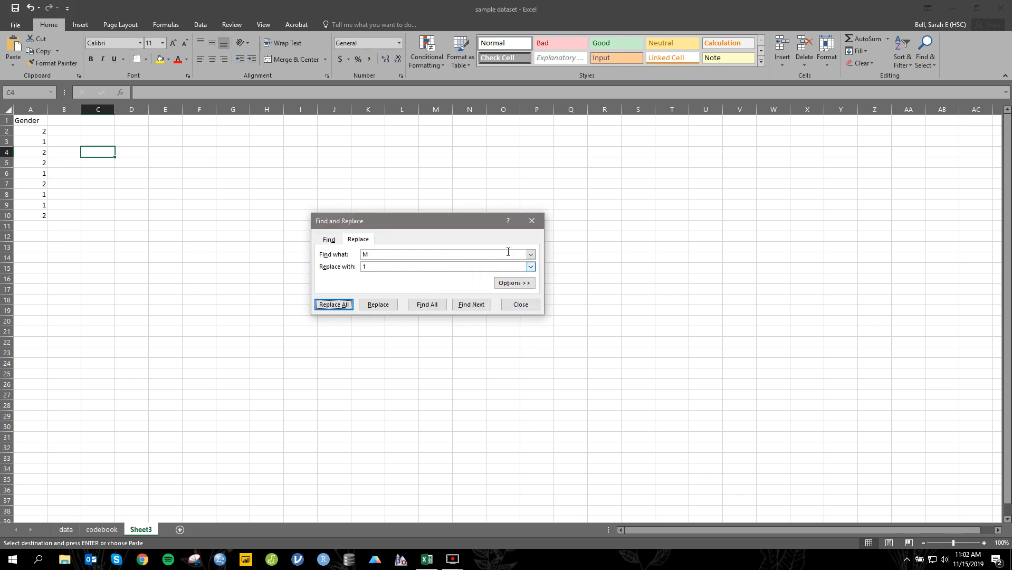
left_click(531, 221)
Step: Copy the recoded Gender cells A1:A10 and paste them over the original Gender column on the data sheet
left_click_drag(42, 120, 38, 218)
left_click_drag(26, 123, 45, 218)
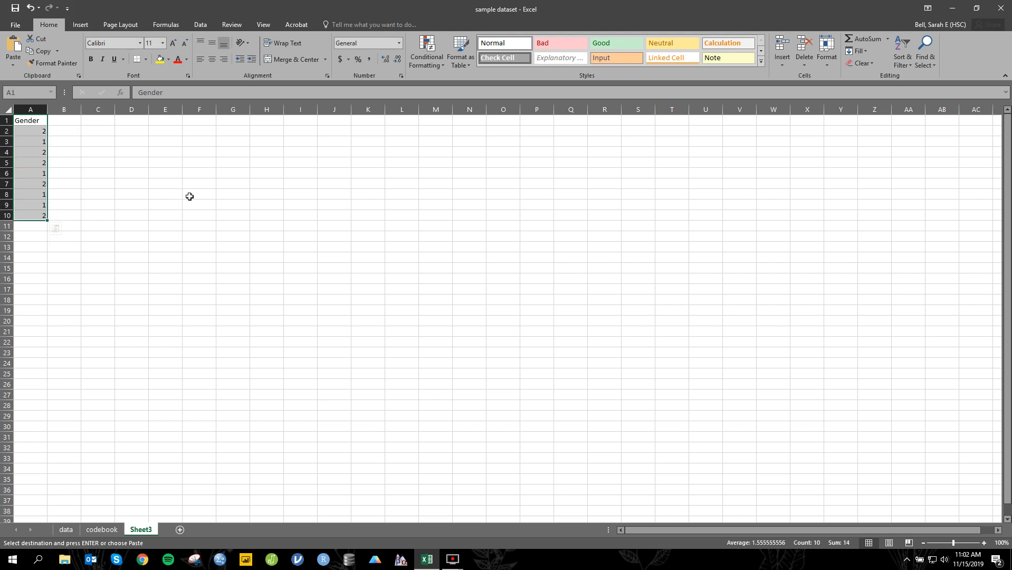
key("ctrl+c")
left_click(66, 530)
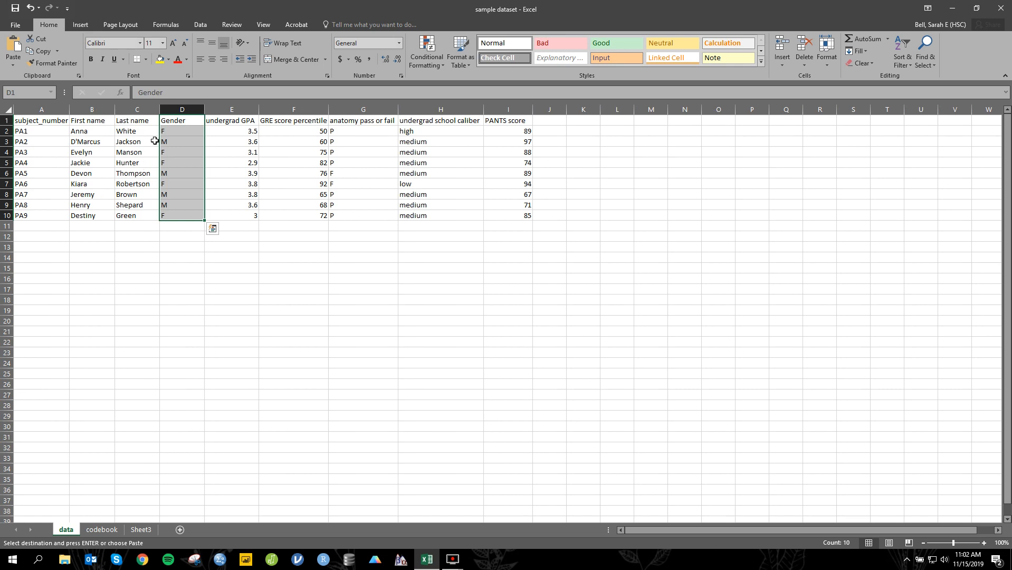
right_click(226, 110)
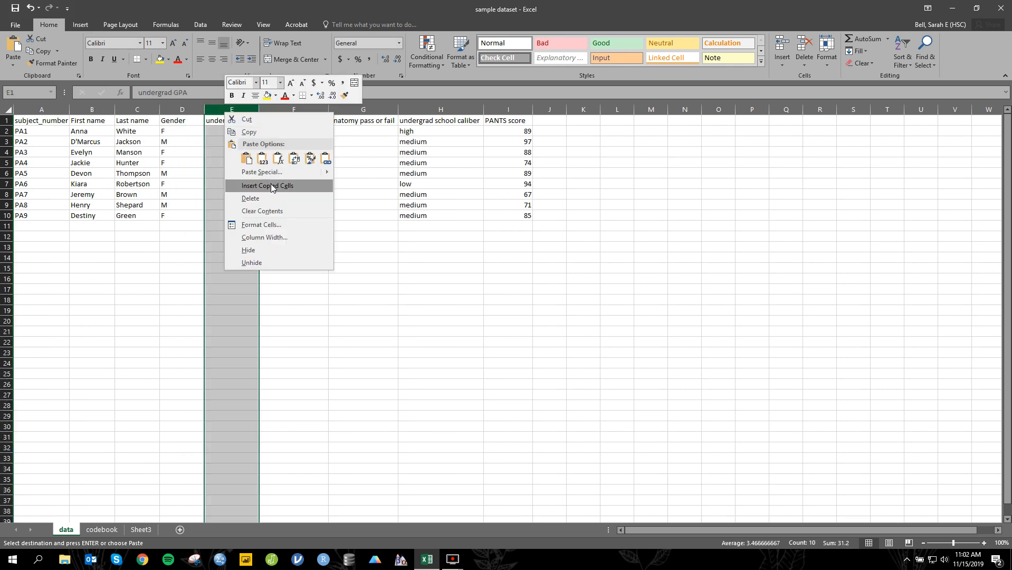
left_click(183, 105)
left_click(183, 104)
key("ctrl+v")
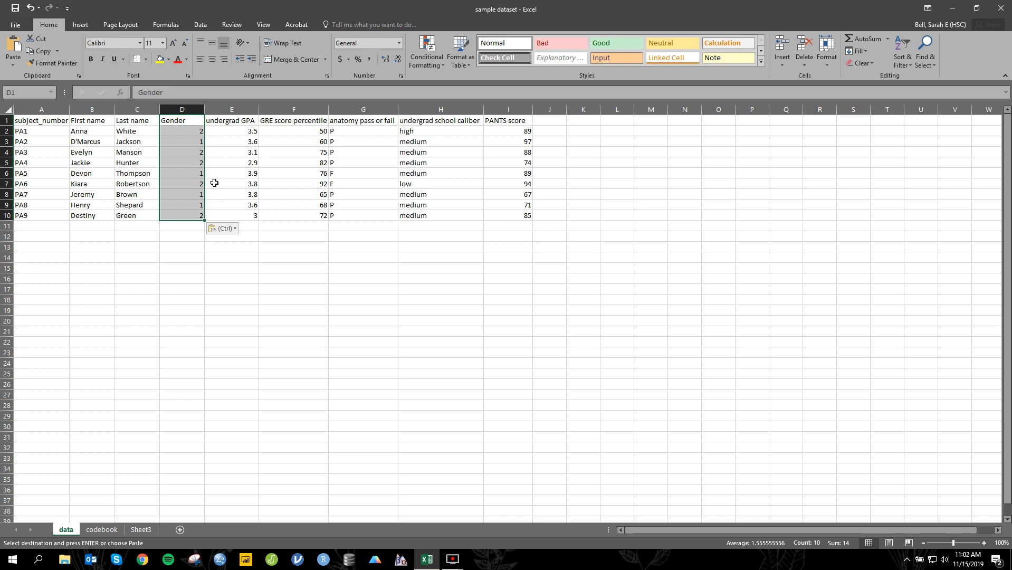
left_click(233, 131)
left_click(305, 133)
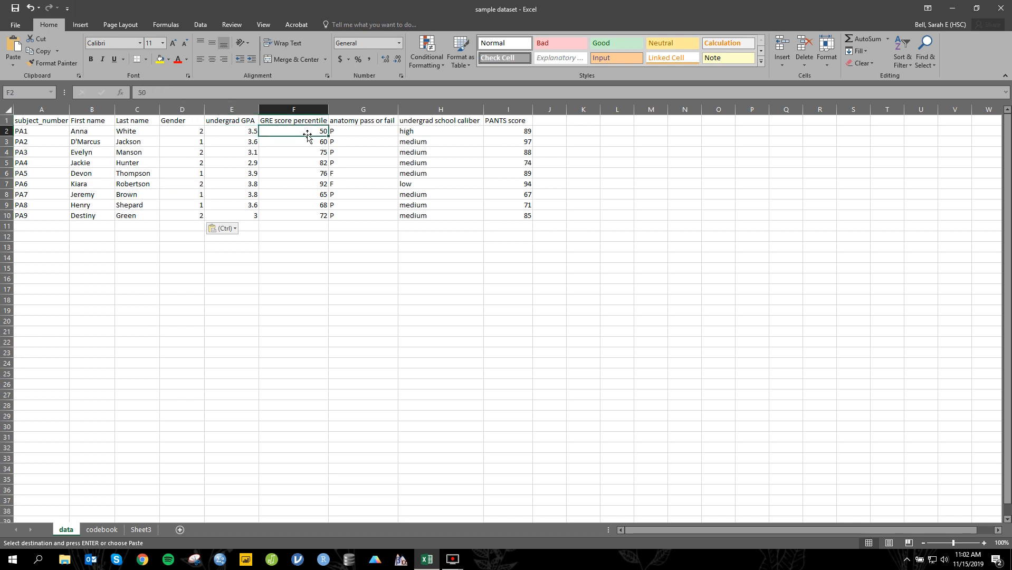
left_click(354, 130)
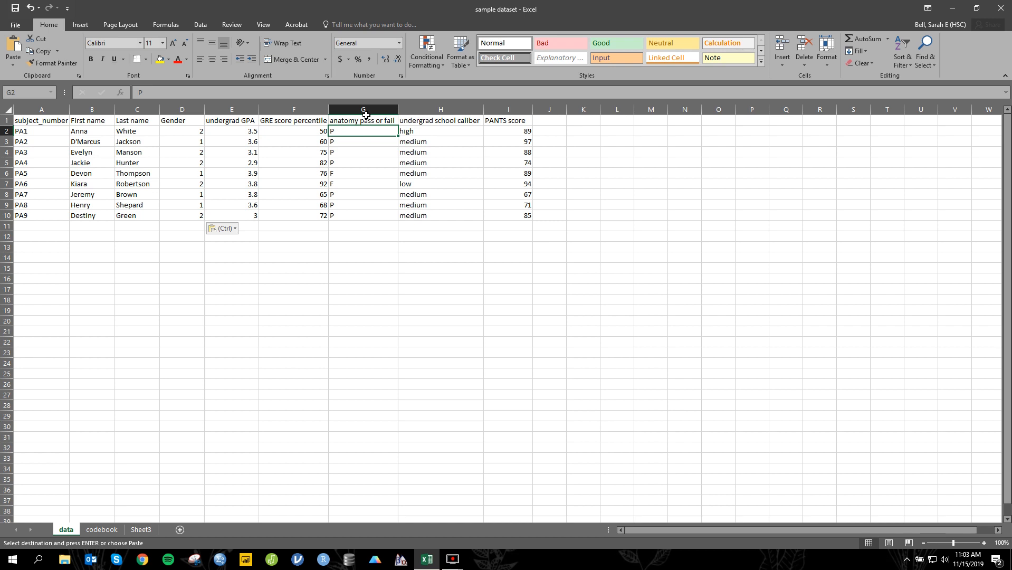
Step: Copy the anatomy pass or fail column with its header, G1:G10, from the data sheet into C1 of Sheet3
left_click(365, 111)
left_click_drag(365, 120, 382, 218)
key("ctrl+c")
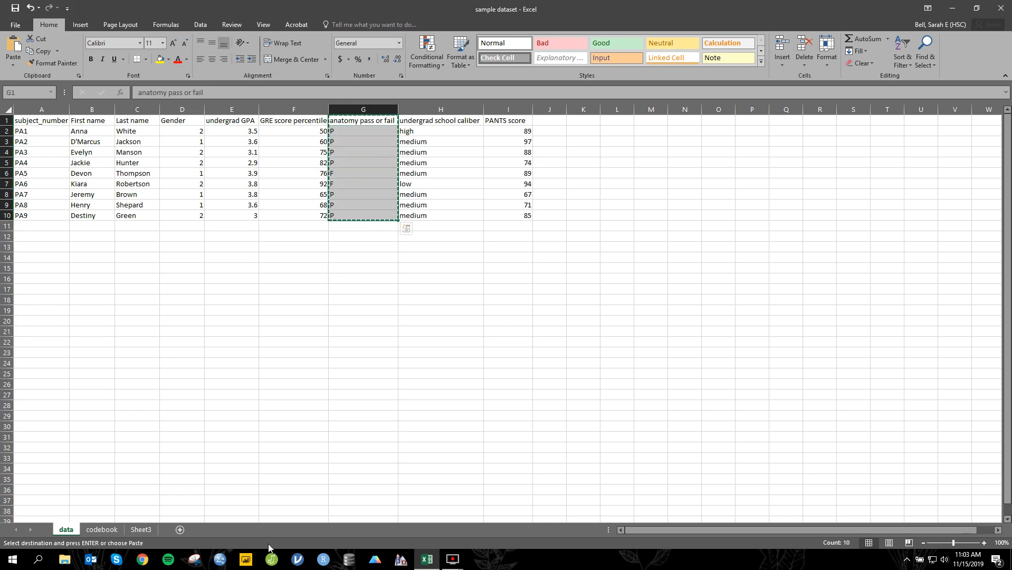
left_click(141, 530)
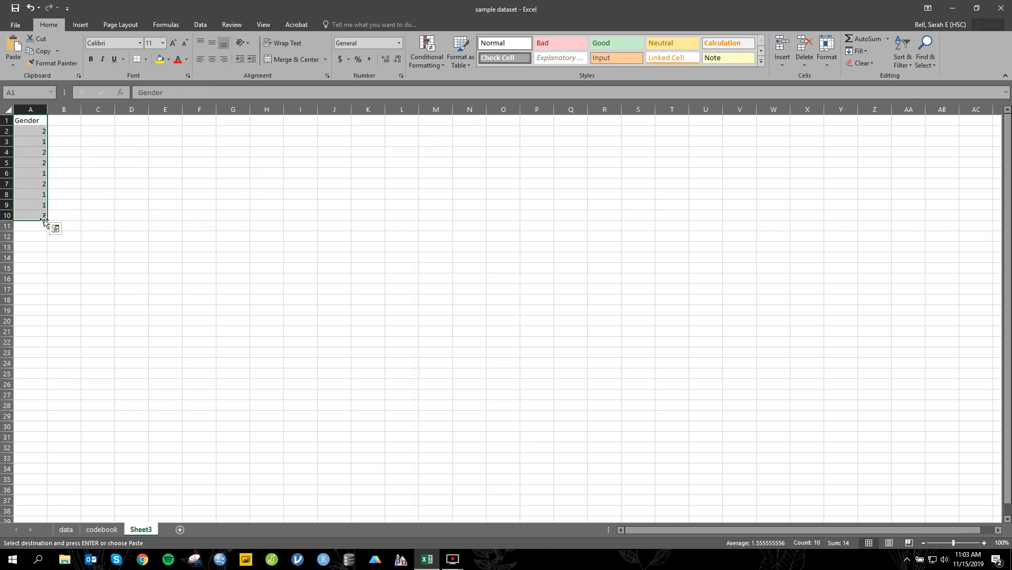
left_click(98, 122)
key("ctrl+v")
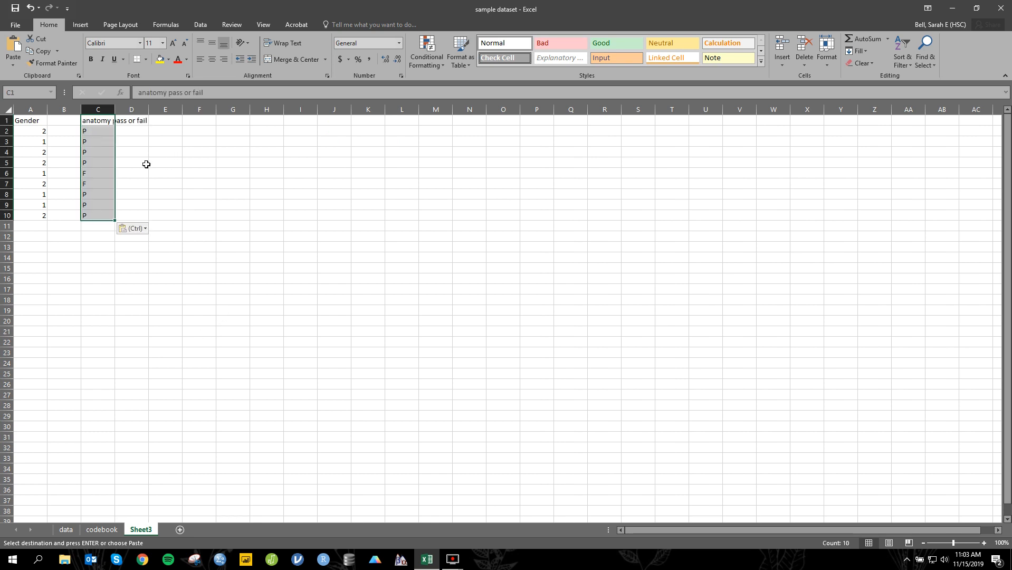
Step: Delete the leftover Gender column A from Sheet3
left_click(31, 105)
right_click(31, 105)
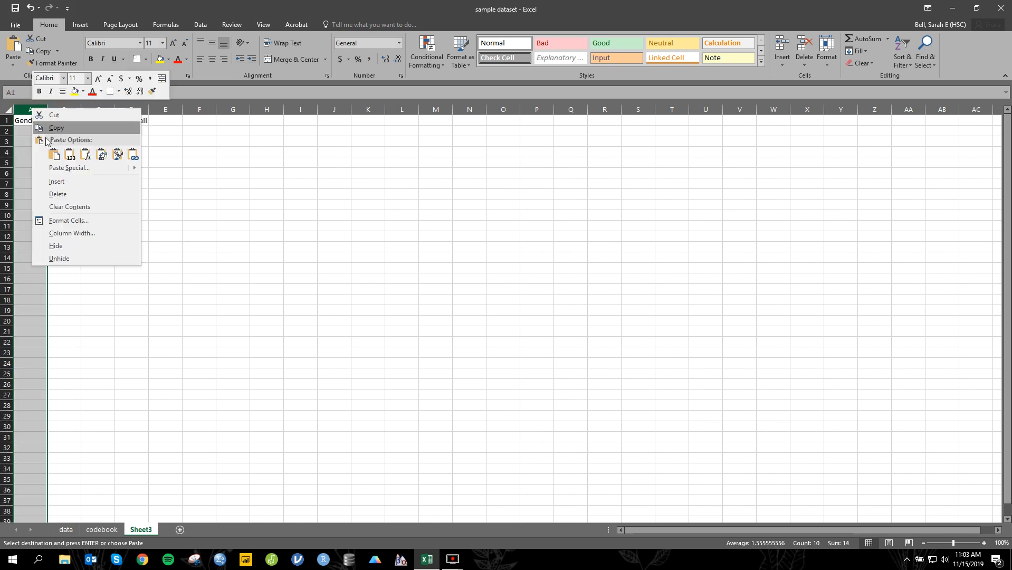
left_click(71, 193)
left_click(74, 183)
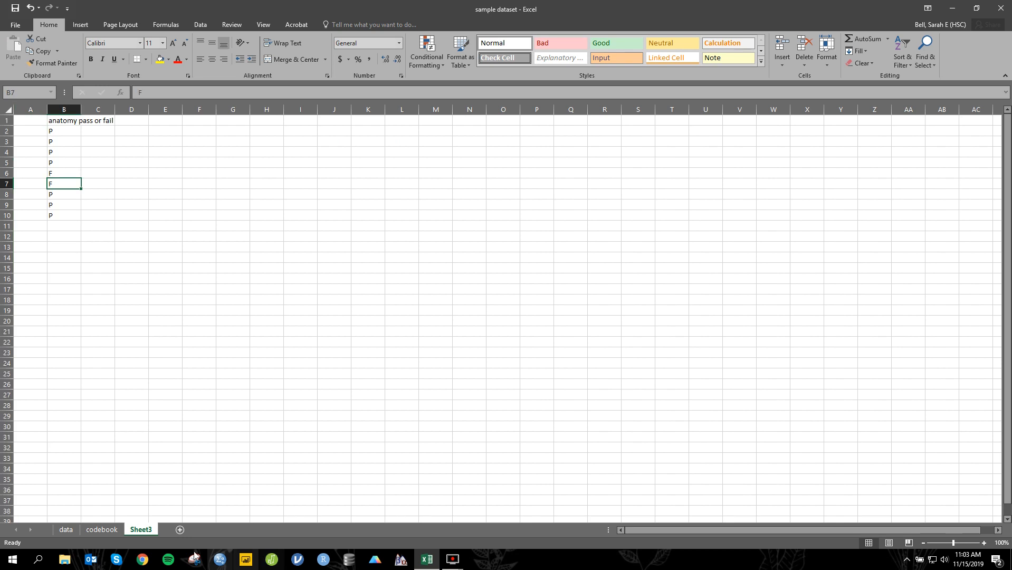
Step: Enter "anatomy pass fail" in A6 of the codebook sheet and widen column A to fit the label
left_click(99, 529)
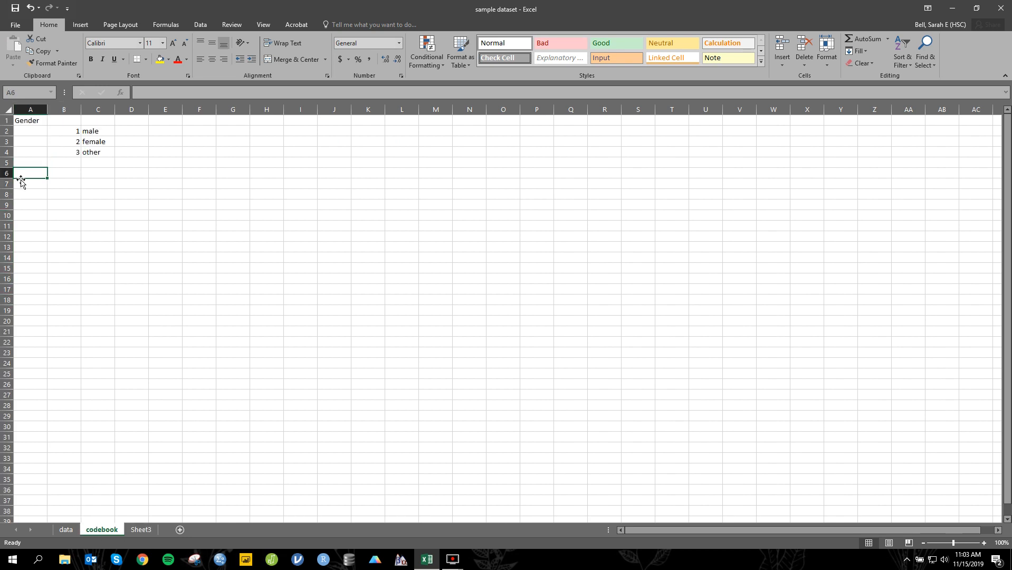
type("anatomy pass fa")
type("le")
key("BackSpace")
key("BackSpace")
key("BackSpace")
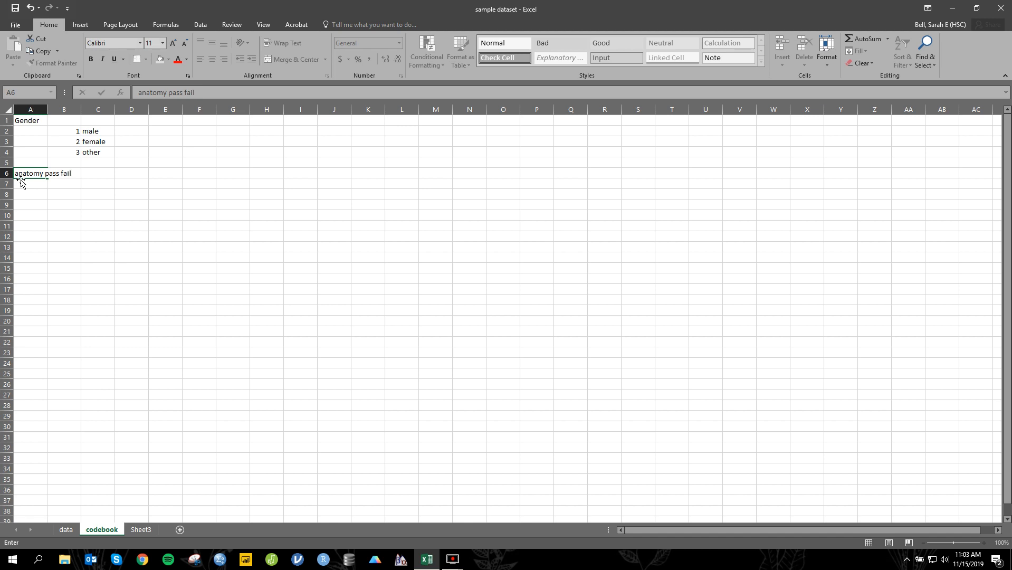
key("Tab")
left_click_drag(48, 112, 83, 116)
Step: Enter the anatomy codes in B6:C7 of the codebook: 1 for pass and 0 for fail
type("1")
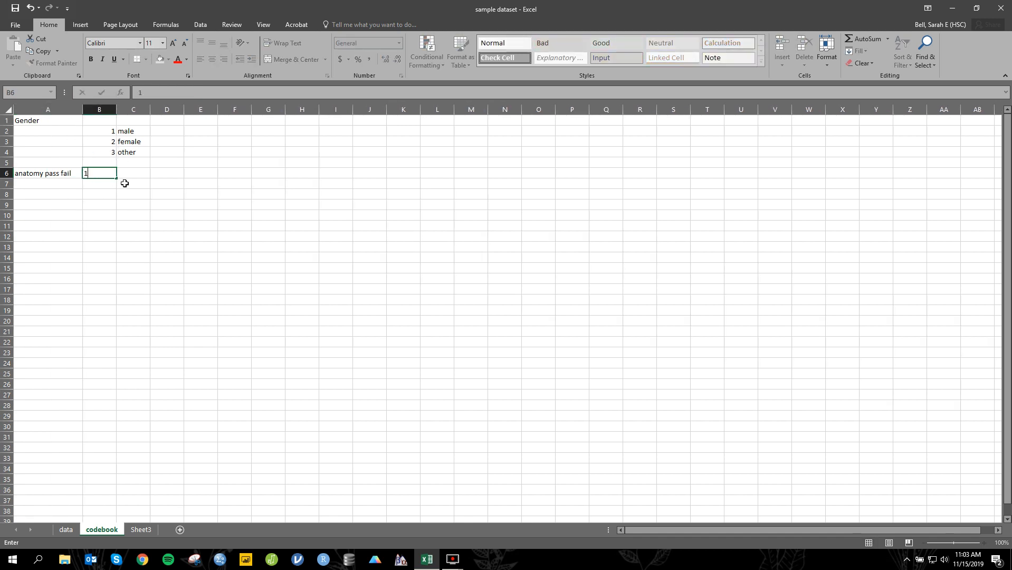
left_click(130, 175)
type("pass")
left_click_drag(108, 176, 131, 201)
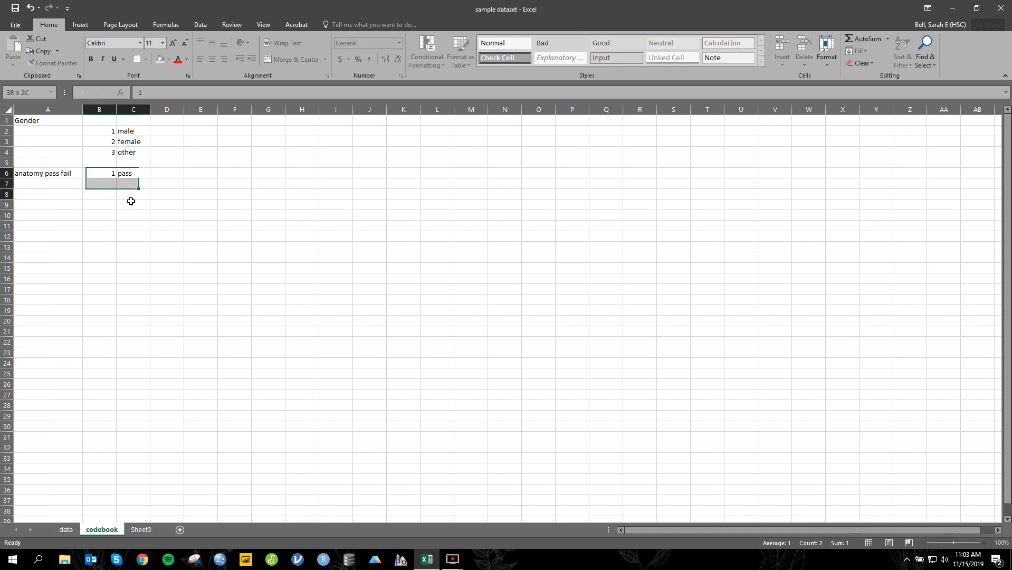
left_click(94, 182)
type("0")
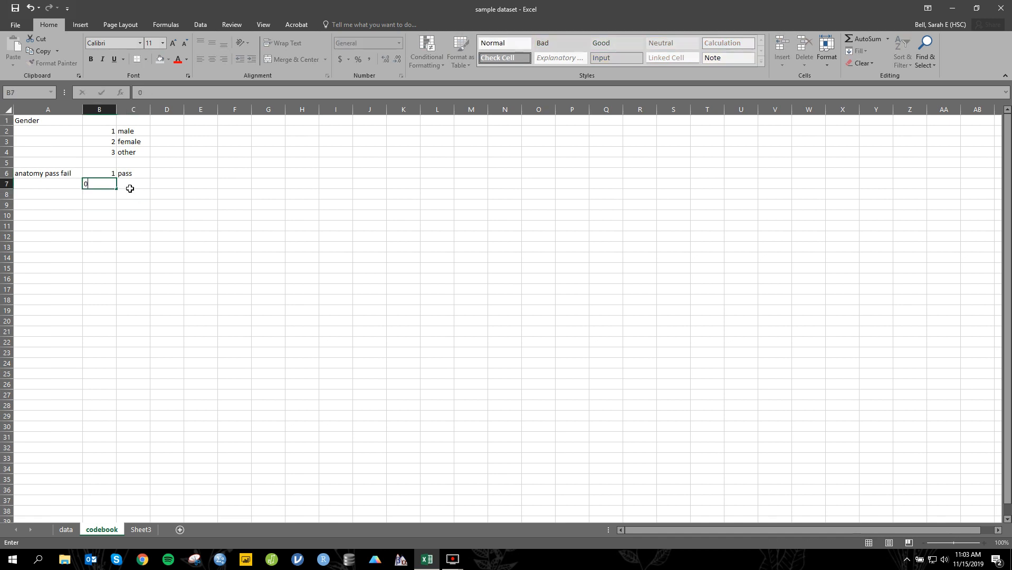
left_click(143, 191)
type("fail")
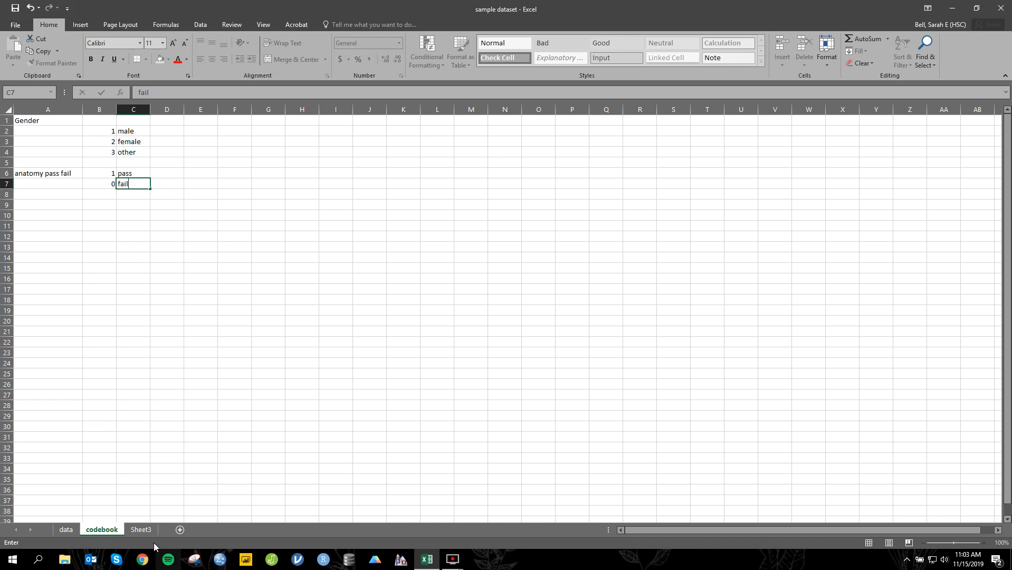
Step: Replace every P with 1 in the copied anatomy column on Sheet3
left_click(138, 530)
left_click(124, 180)
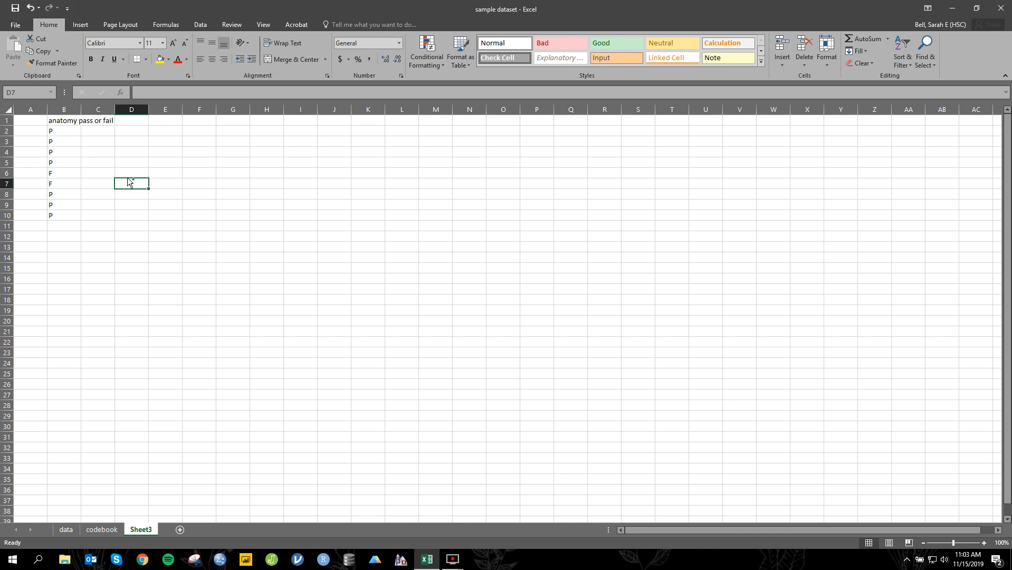
key("ctrl+f")
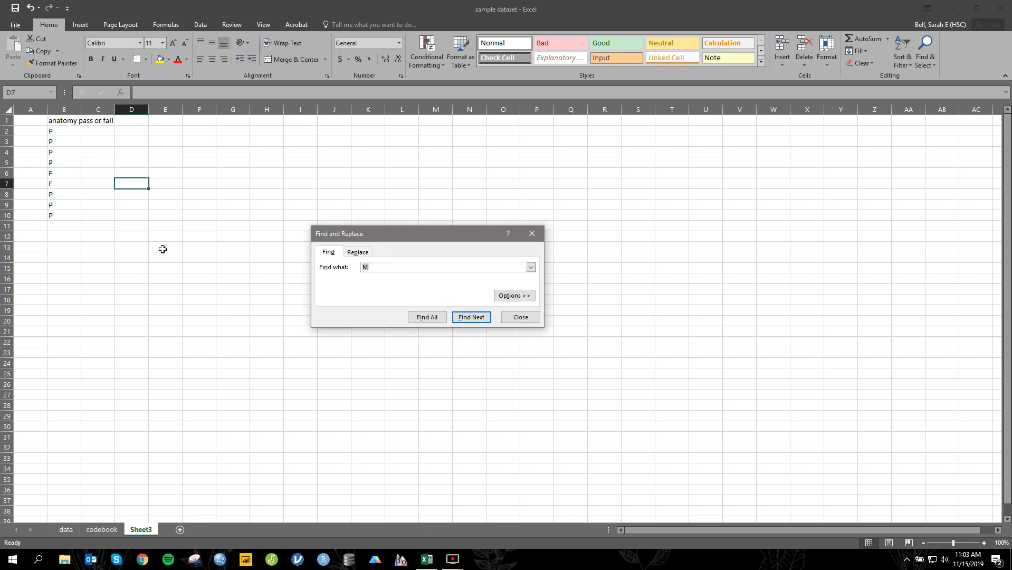
left_click(358, 252)
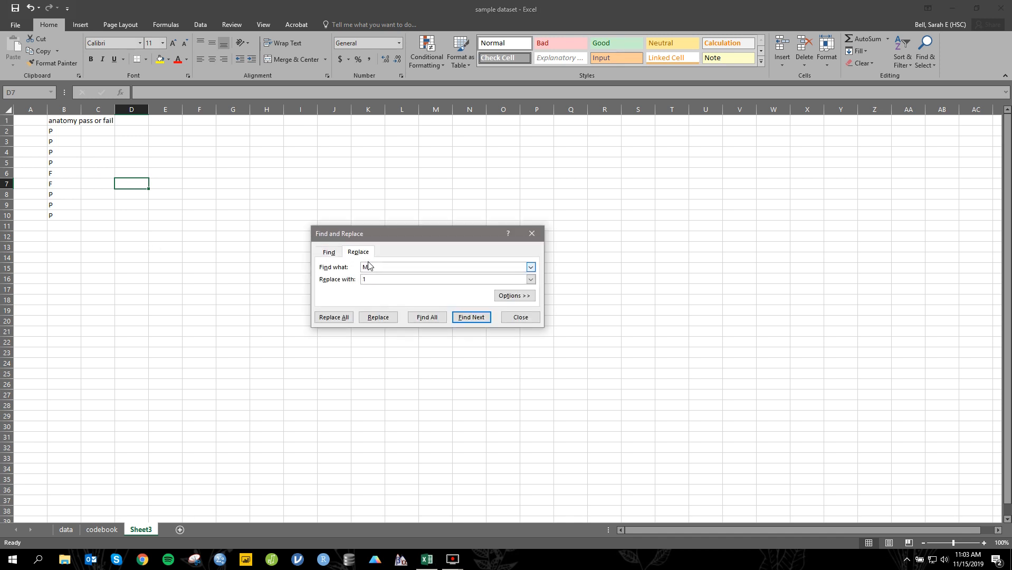
double_click(363, 267)
type("P")
left_click(333, 317)
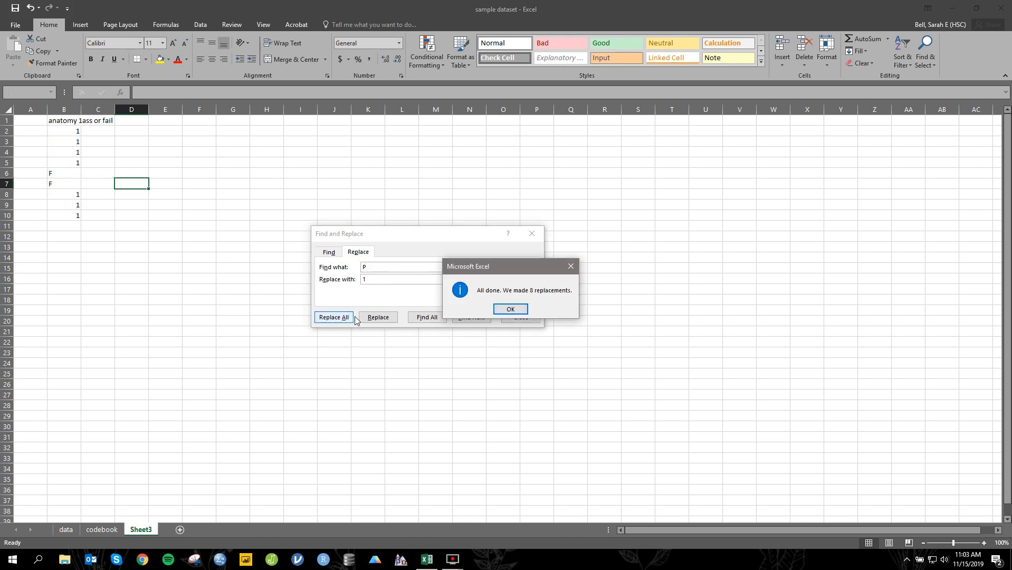
left_click(511, 309)
Step: Replace every F with 0 in the copied anatomy column on Sheet3
left_click(404, 267)
type("F")
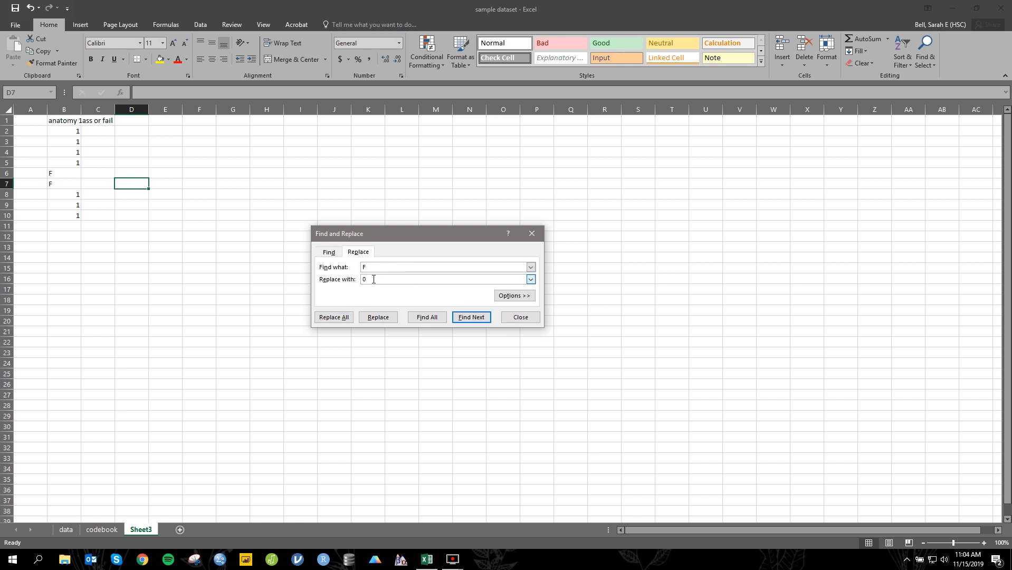
left_click(334, 317)
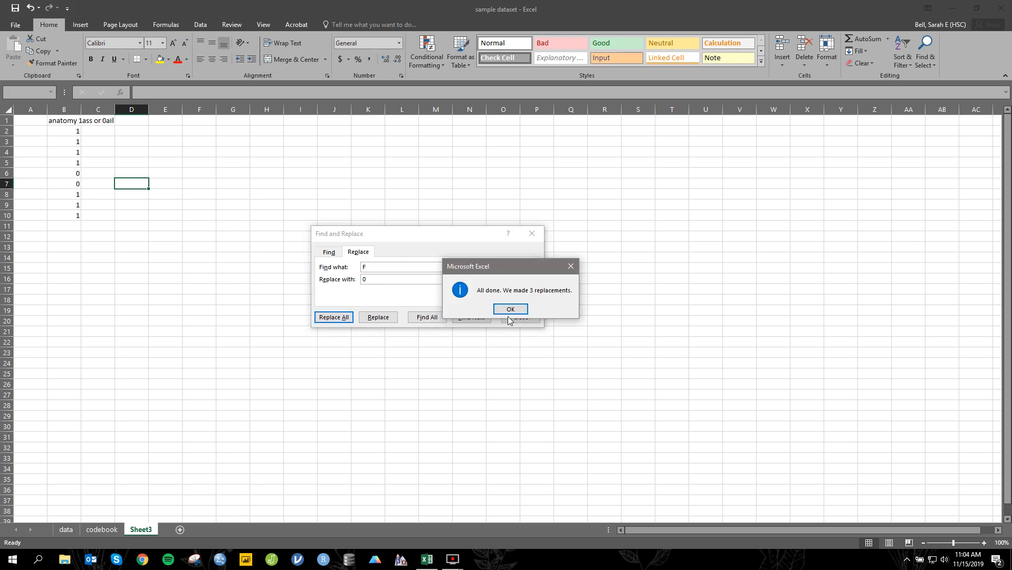
left_click(508, 316)
Step: Copy the recoded anatomy cells B1:B10, close Find and Replace, and paste them over column G on the data sheet
left_click(62, 117)
left_click_drag(61, 115, 72, 211)
key("ctrl+c")
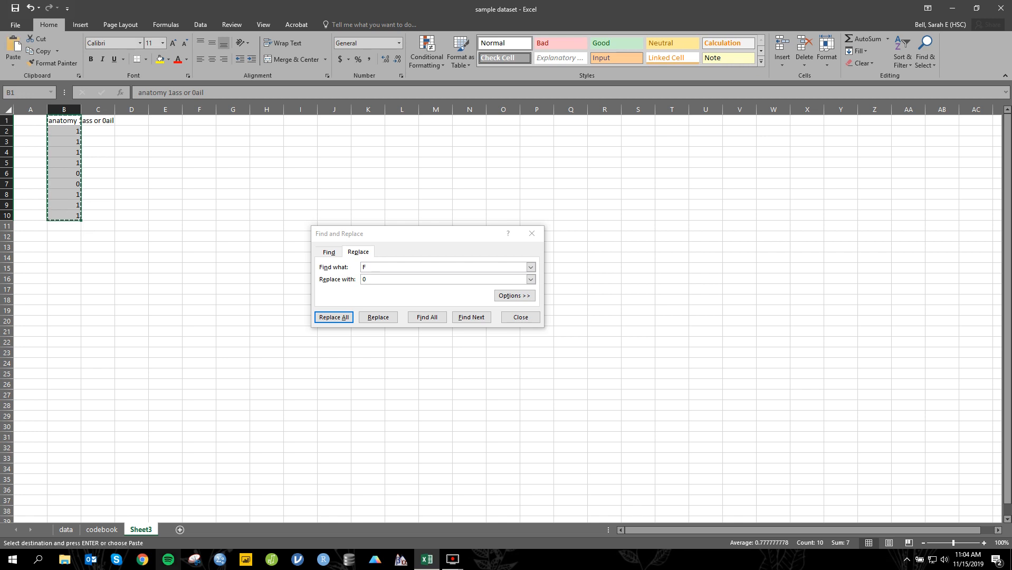
left_click(61, 519)
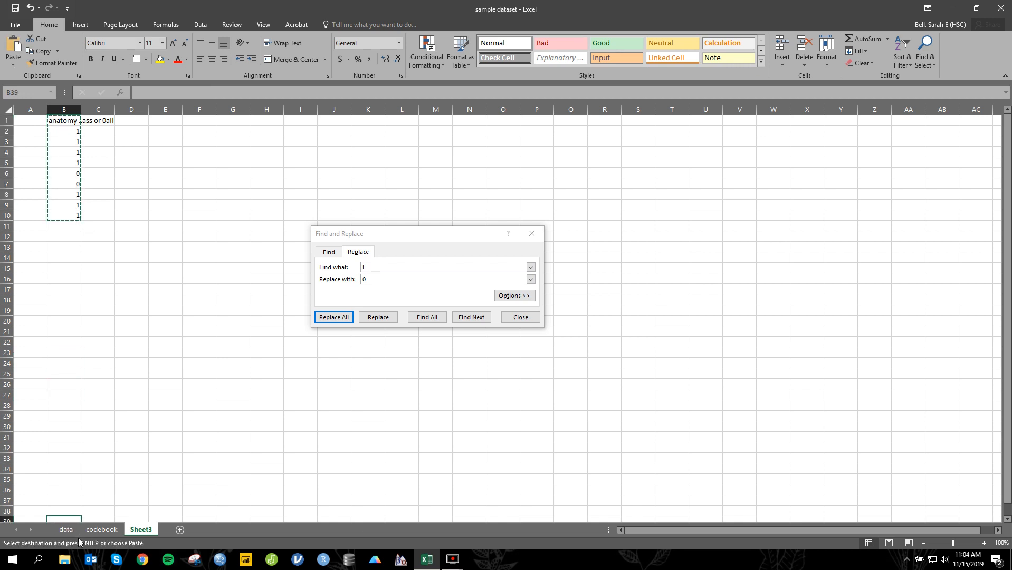
left_click(68, 531)
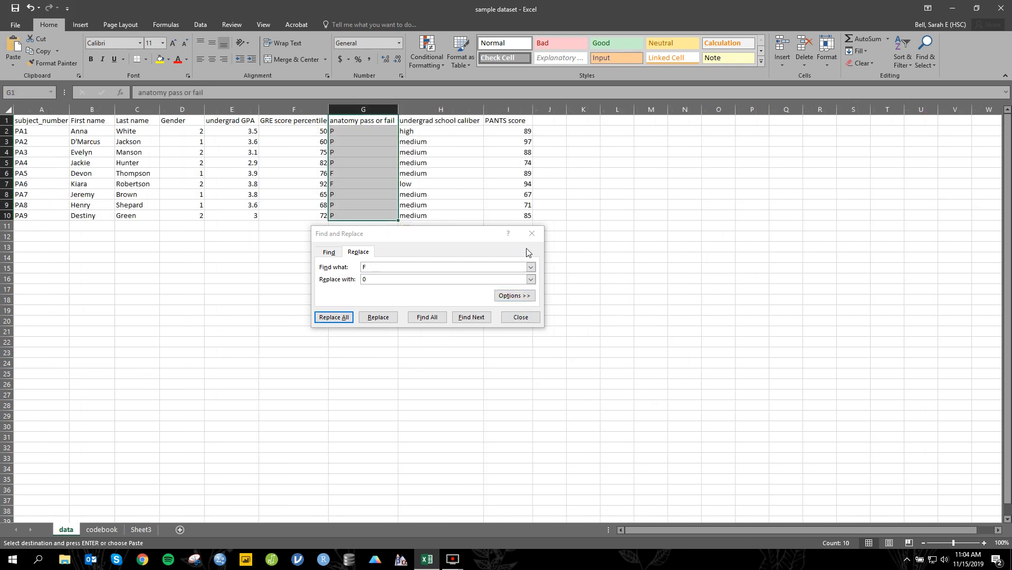
left_click(531, 233)
left_click(376, 110)
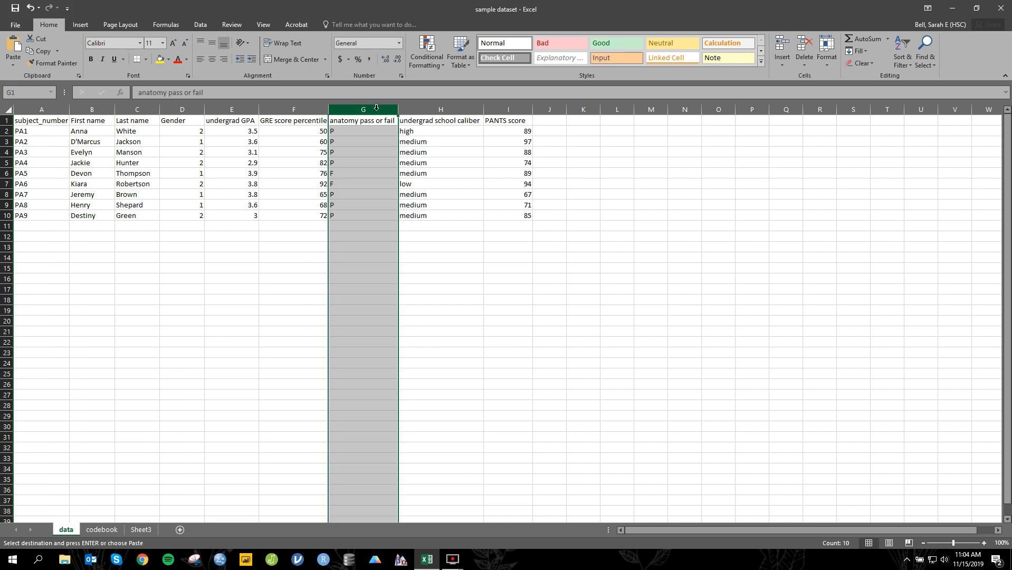
key("ctrl+v")
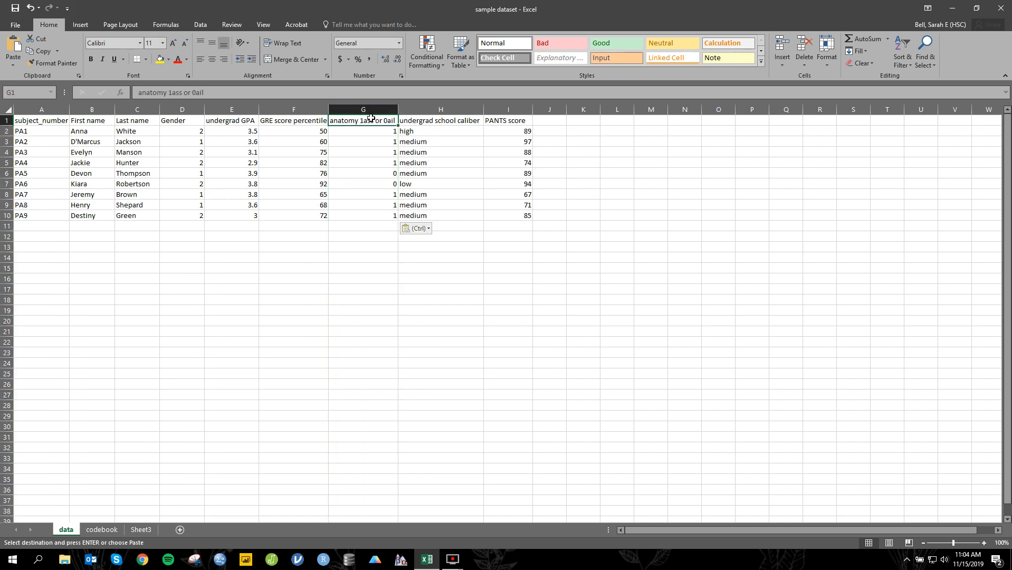
Step: Correct the header in G1 of the data sheet to "anatomy pass or fail"
left_click(171, 92)
key("BackSpace")
type("p")
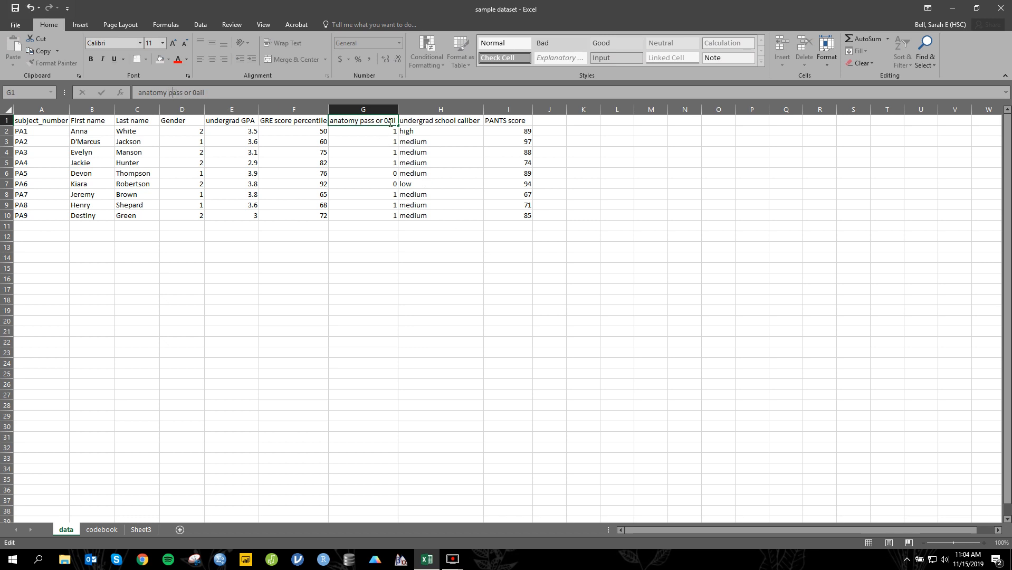
key("BackSpace")
type("f")
Step: Copy the undergrad school caliber column H1:H10 from the data sheet into F1 of Sheet3, and delete the leftover anatomy column B there
left_click(419, 105)
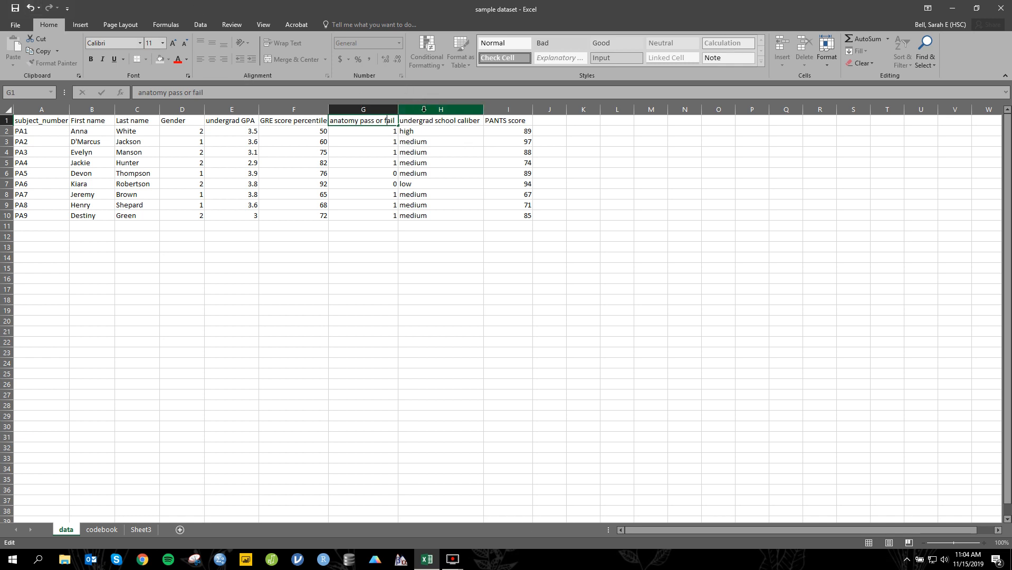
left_click_drag(445, 121, 478, 215)
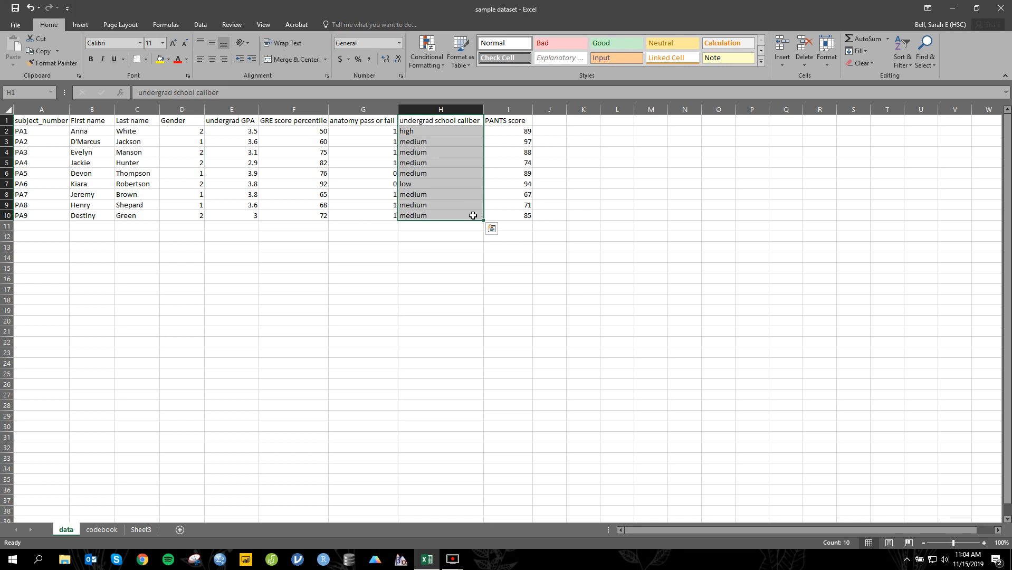
key("ctrl+c")
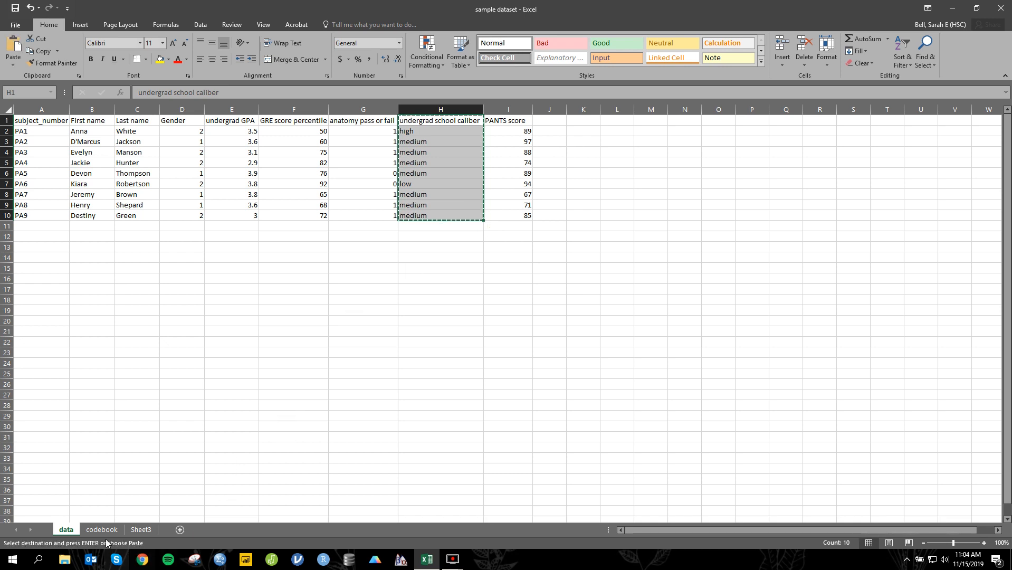
left_click(103, 531)
left_click(149, 528)
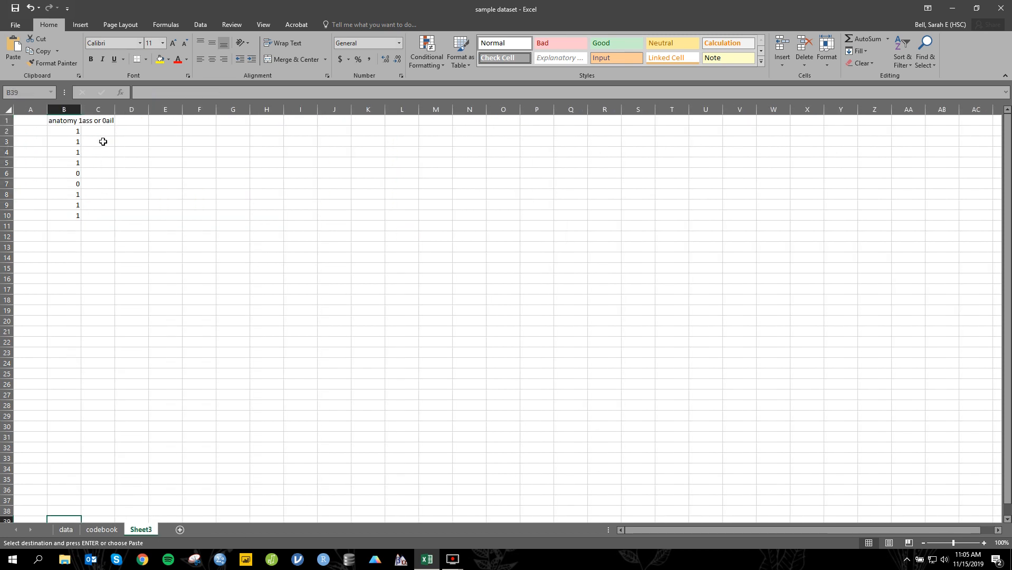
left_click(186, 119)
key("ctrl+v")
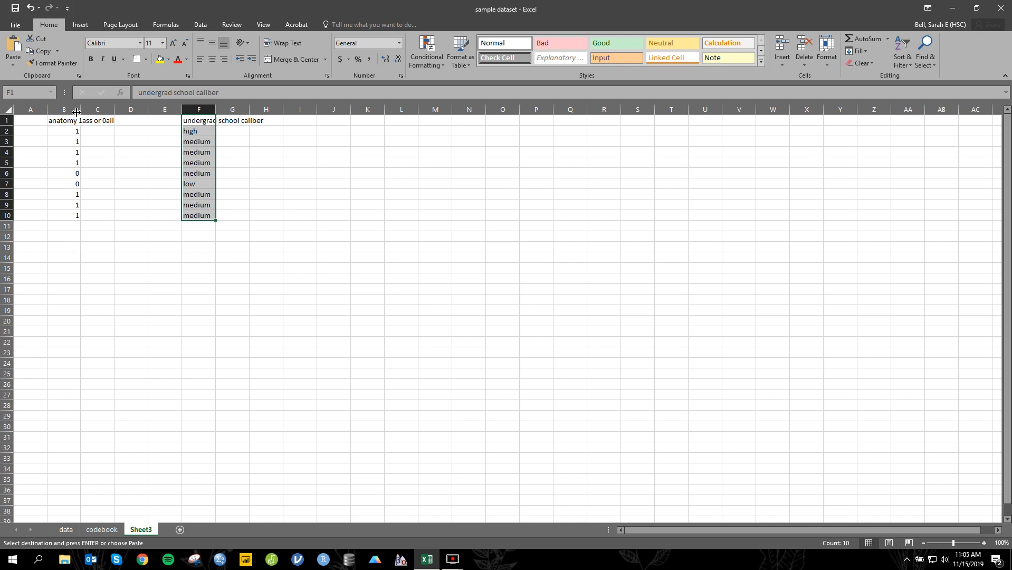
right_click(78, 110)
left_click(117, 197)
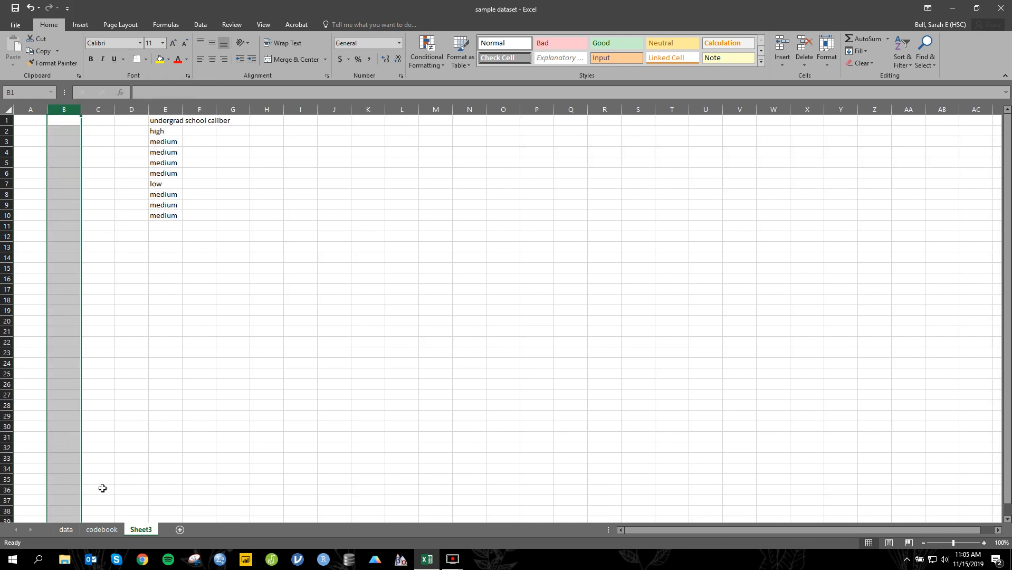
Step: Enter "undergrad school caliber" as a new variable label in A9 of the codebook sheet
left_click(105, 530)
left_click(58, 206)
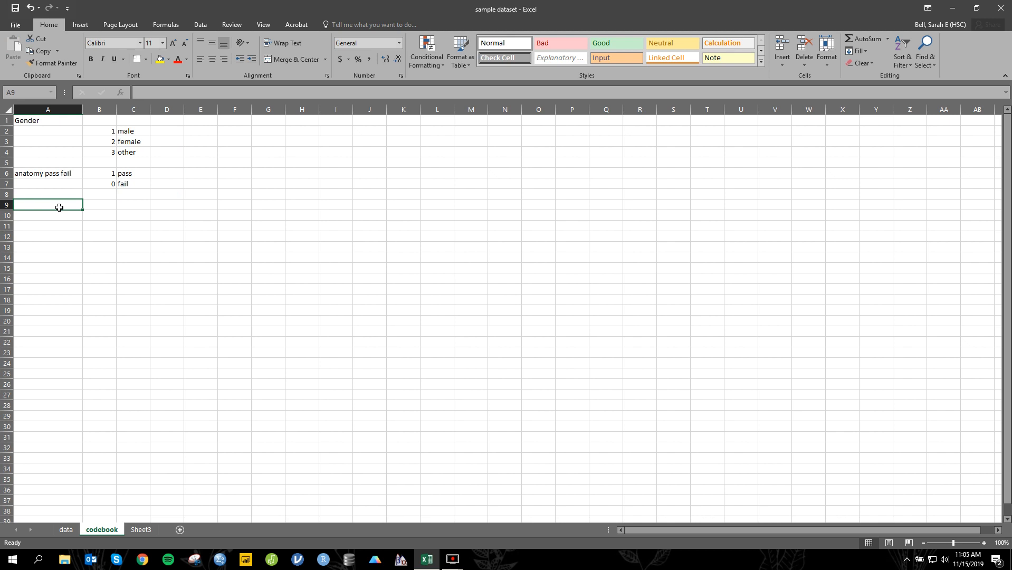
left_click(146, 531)
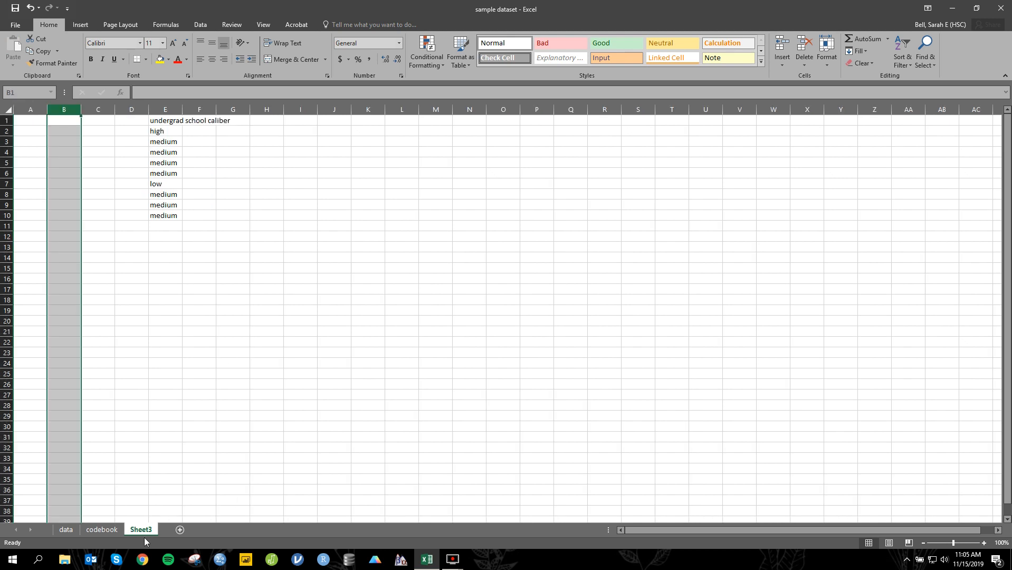
left_click(103, 529)
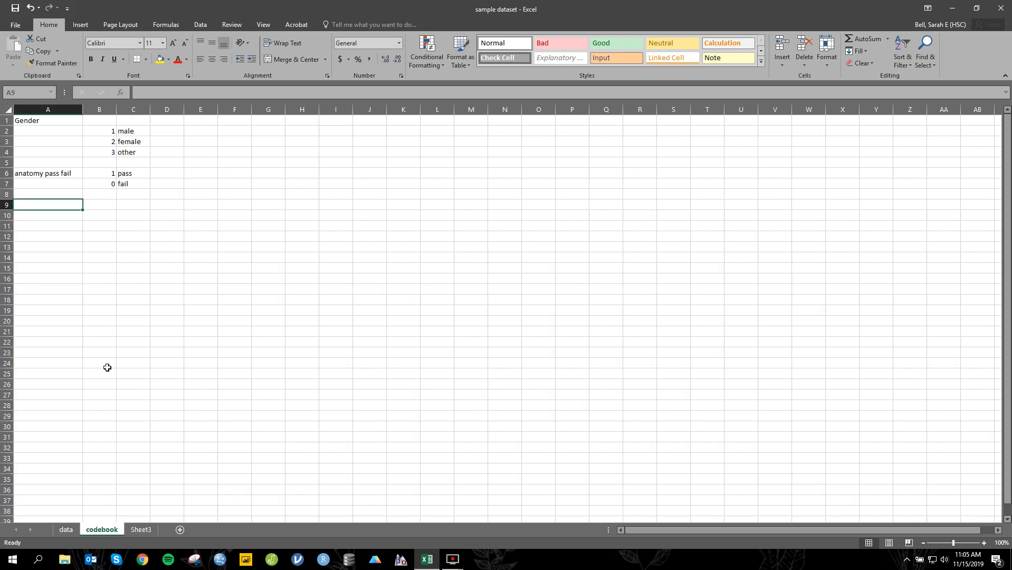
type("undetrgrad sc")
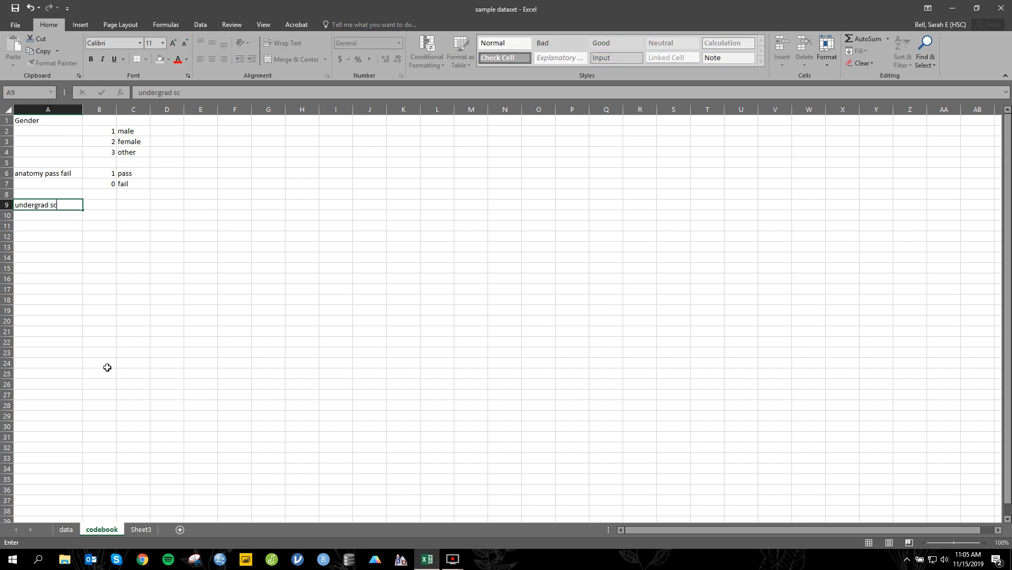
type("hool caliber")
Step: Enter the codes 1, 2 and 3 for school caliber in B9:B11 of the codebook
key("Tab")
type("1")
key("Return")
type("2")
key("Return")
type("3")
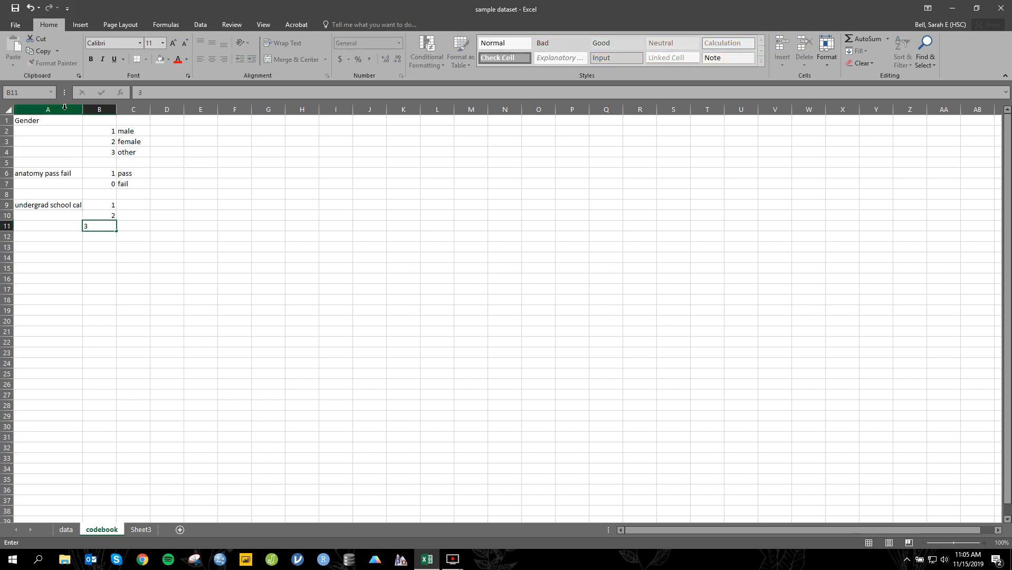
Step: Label the school caliber codes in C9:C11 of the codebook as high, medium and low
left_click(147, 206)
type("high")
key("Return")
type("meidu")
key("BackSpace")
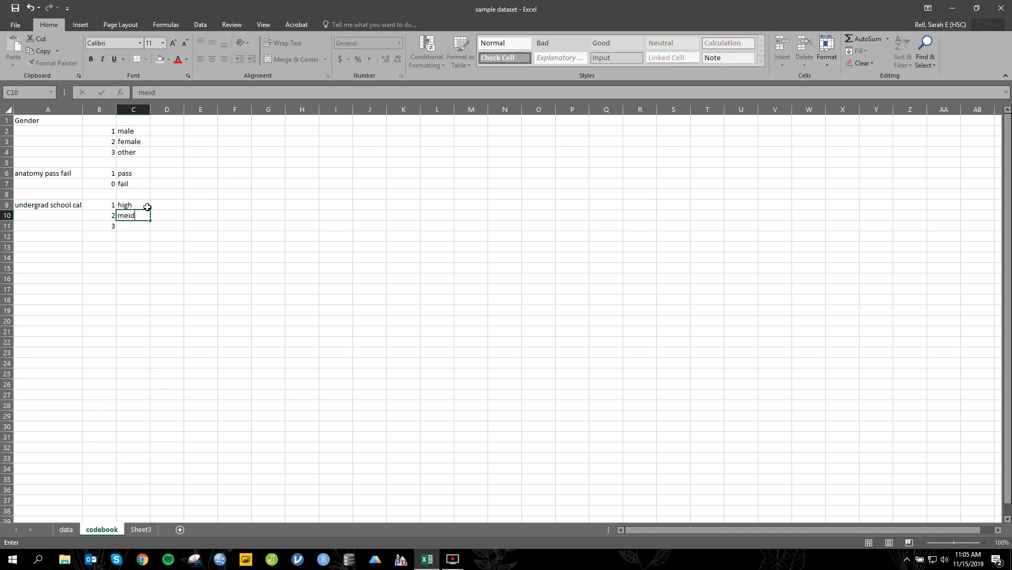
type("ium")
key("Return")
type("low")
left_click(185, 246)
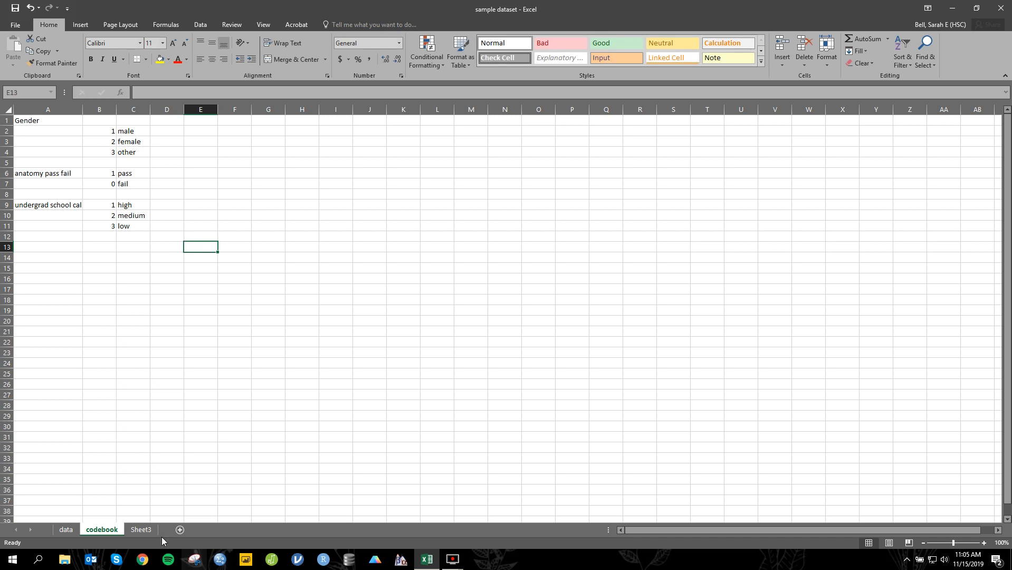
Step: Replace every "high" with 1 in the undergrad school caliber column on Sheet3
left_click(136, 529)
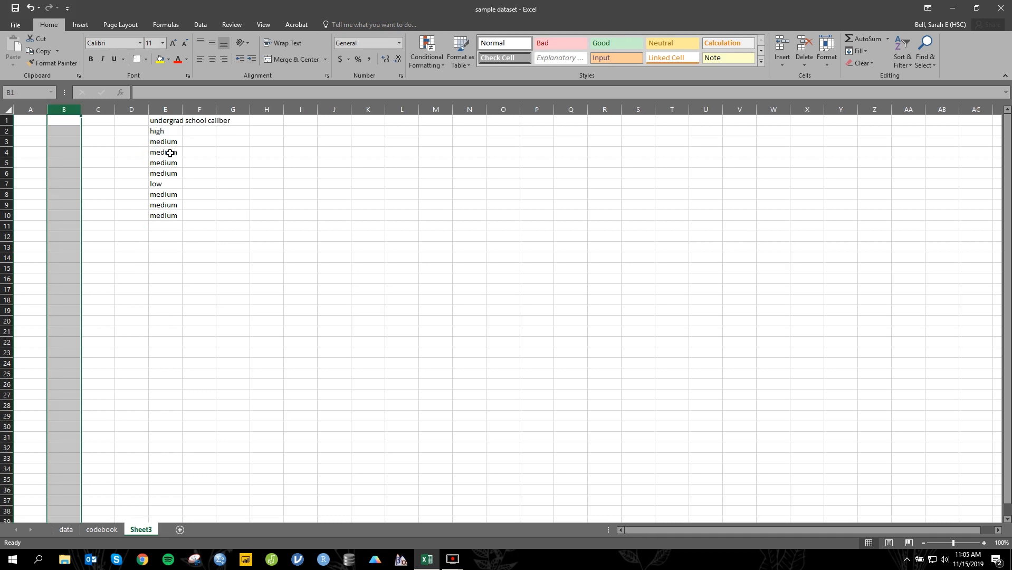
key("ctrl+f")
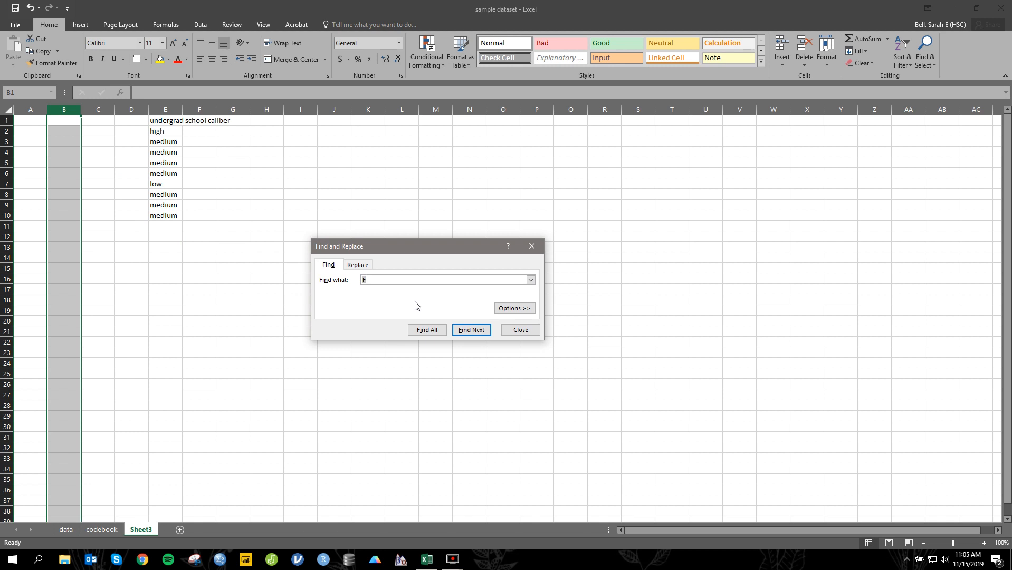
left_click(369, 264)
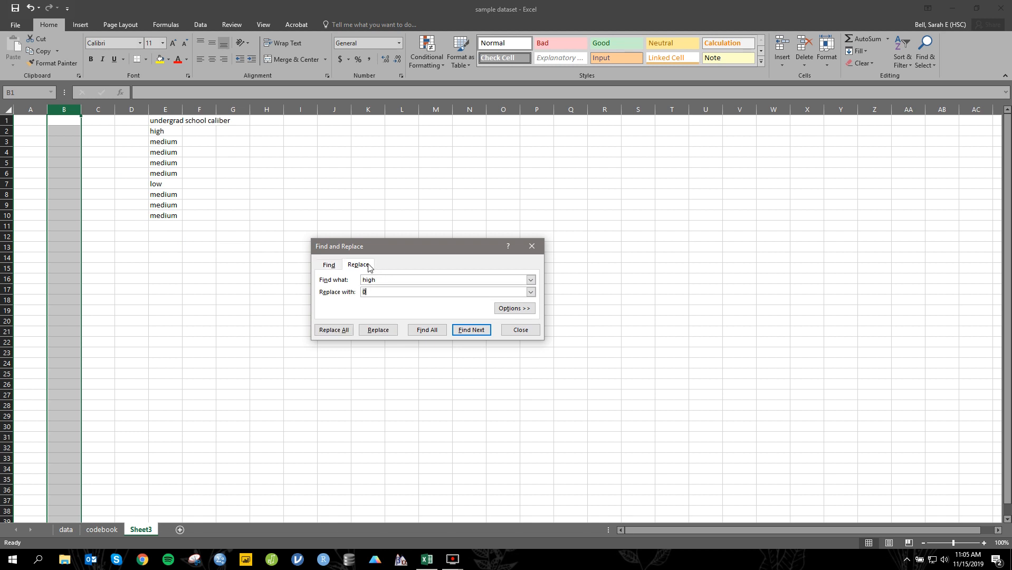
left_click(386, 291)
left_click(338, 330)
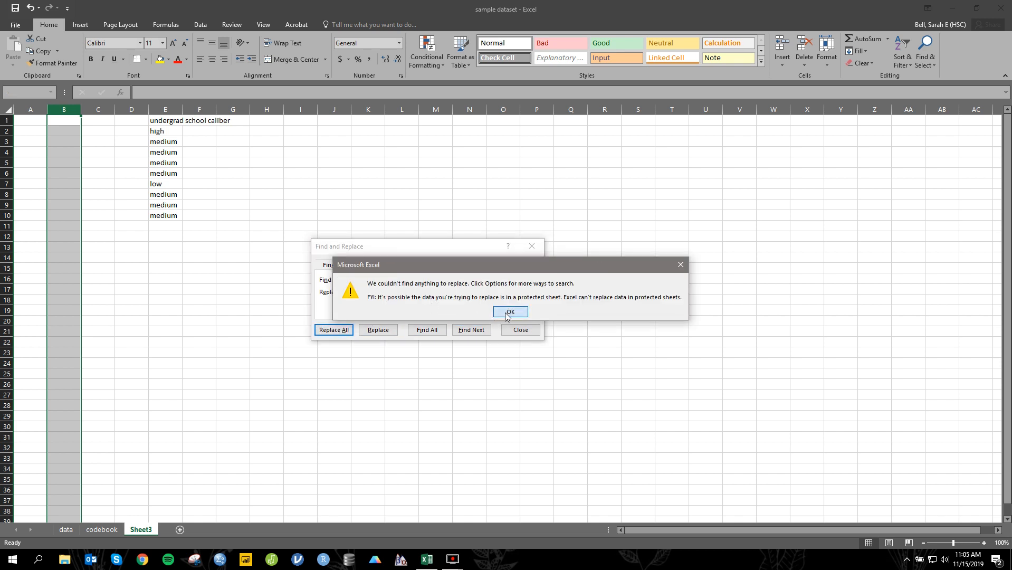
left_click(507, 312)
left_click(386, 280)
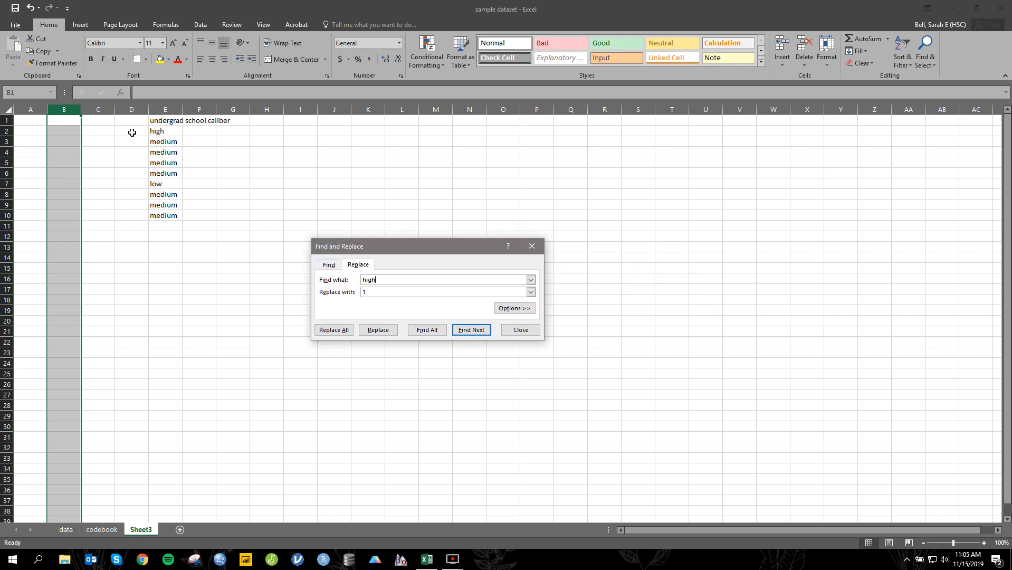
left_click(199, 163)
left_click(159, 131)
left_click(366, 193)
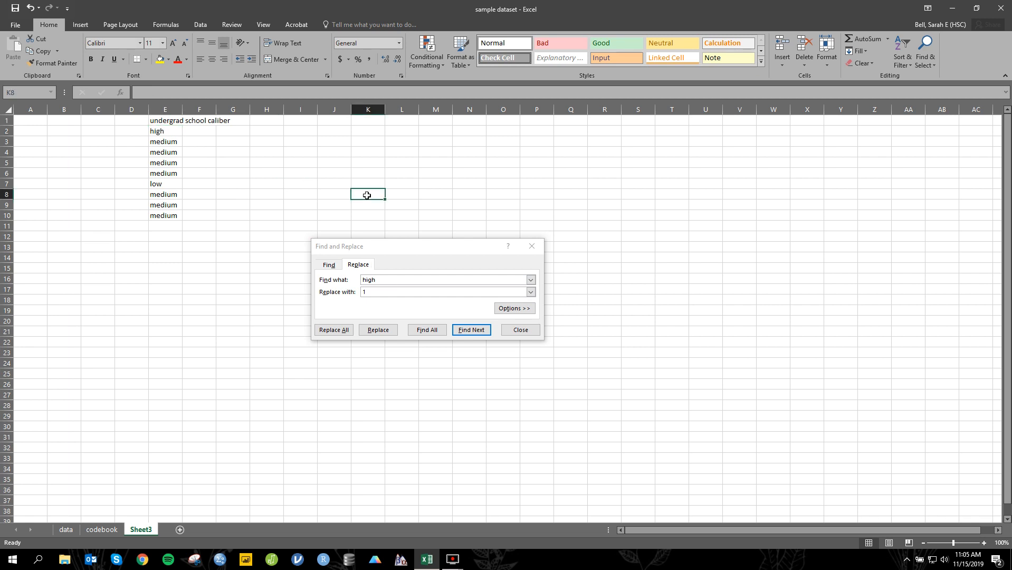
left_click(349, 330)
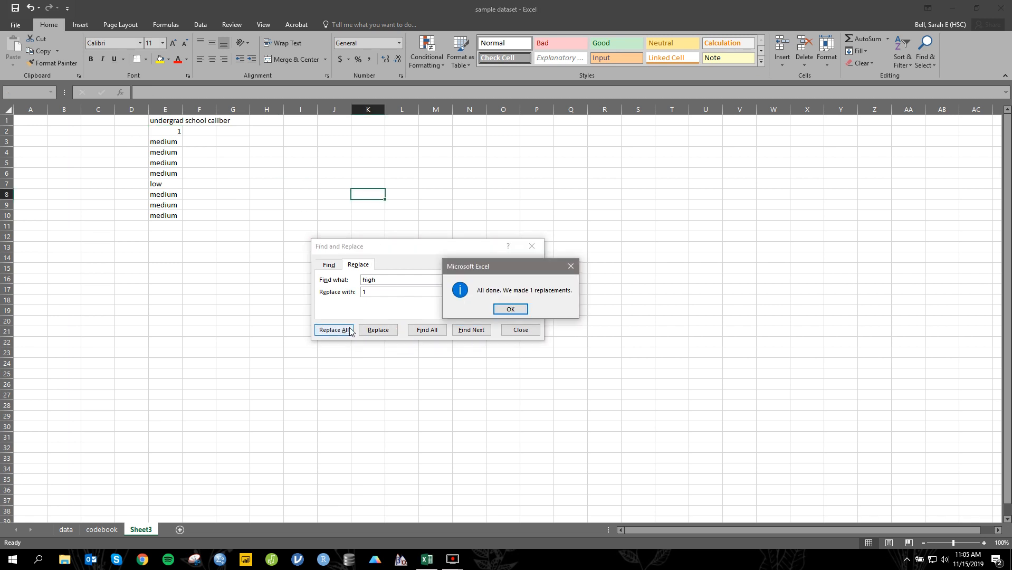
left_click(508, 308)
Step: Replace every "medium" with 2 in the school caliber column on Sheet3
double_click(420, 279)
type("mn")
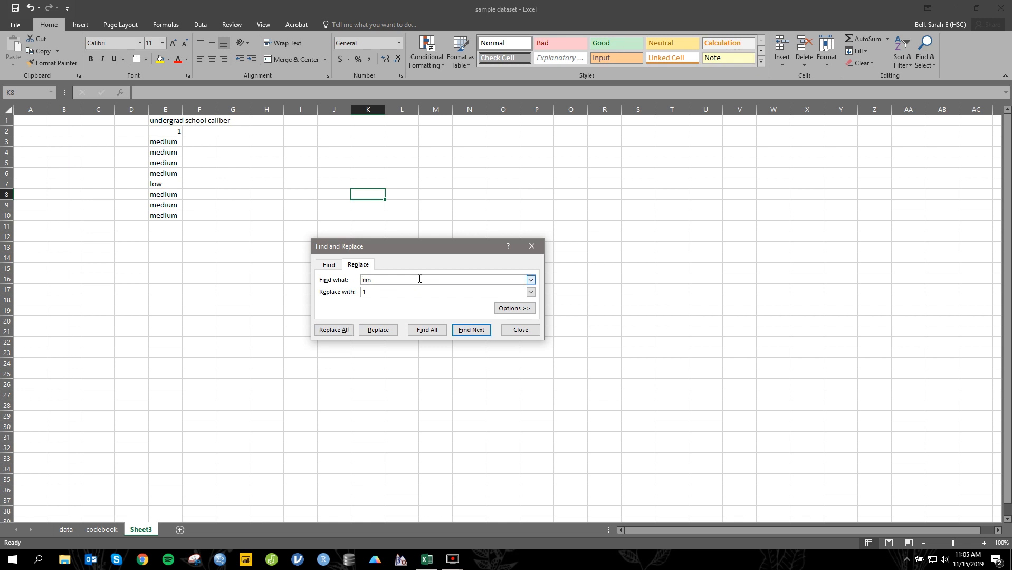
type("dium")
left_click(443, 292)
key("BackSpace")
type("2")
left_click(347, 330)
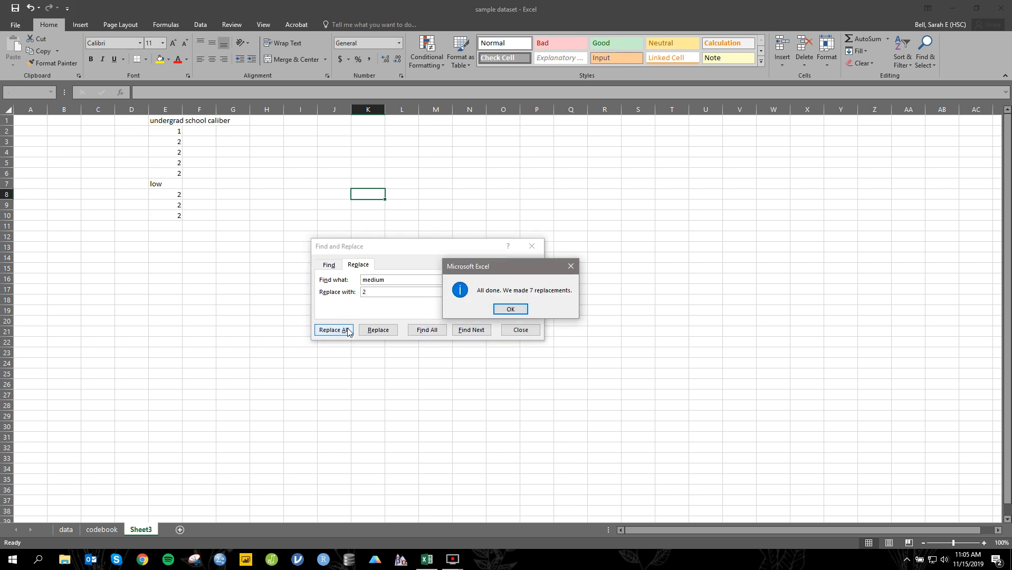
left_click(515, 308)
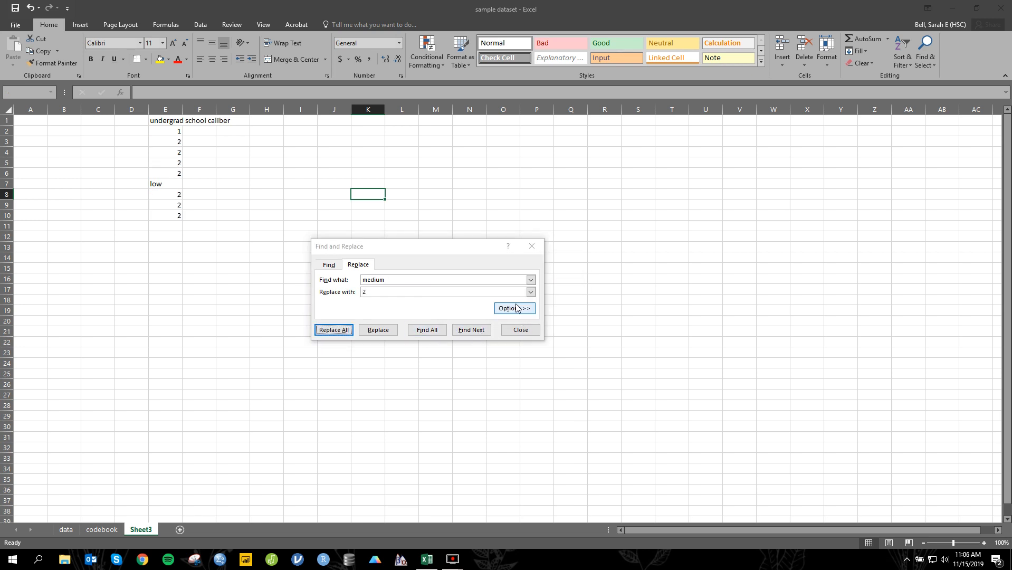
Step: Replace every "low" with 3 in the school caliber column on Sheet3 and close Find and Replace
double_click(445, 276)
left_click(446, 278)
double_click(446, 283)
type("lo")
key("Tab")
type("3")
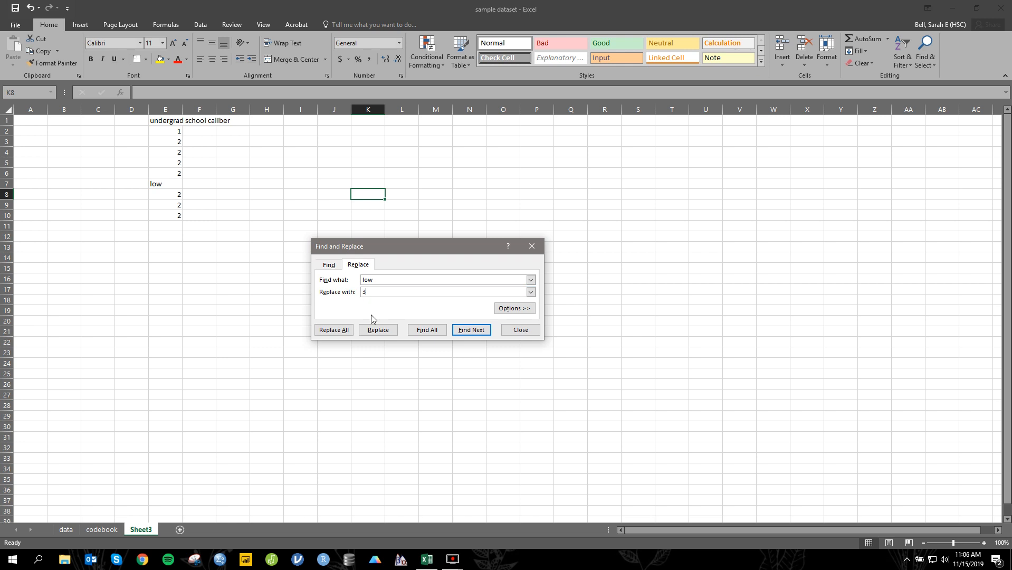
left_click(346, 331)
left_click(525, 312)
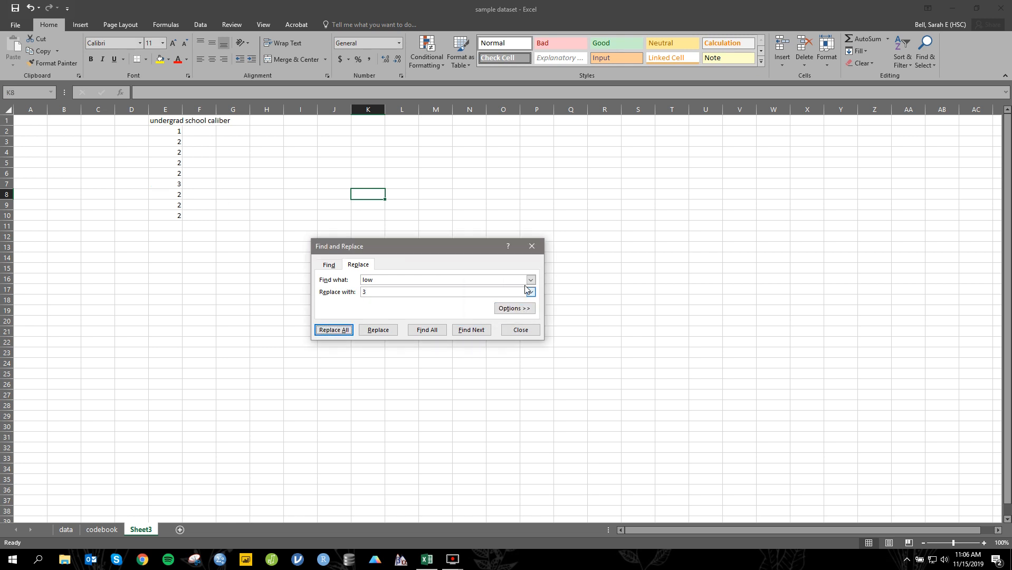
left_click(532, 246)
Step: Copy the recoded school caliber column E1:E10 from Sheet3 over H1:H10 in the data sheet
left_click_drag(180, 120, 178, 217)
key("ctrl+c")
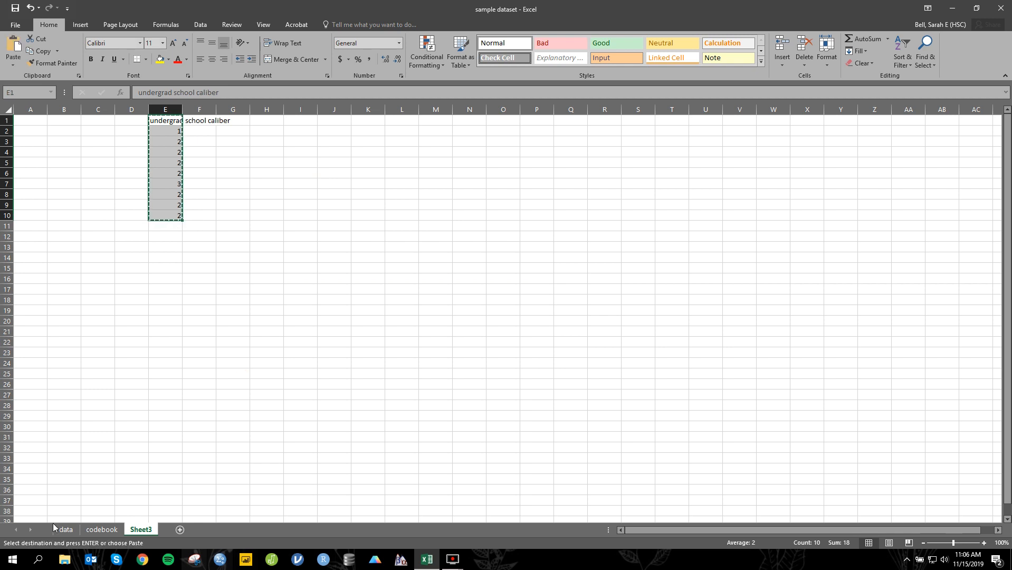
left_click(63, 529)
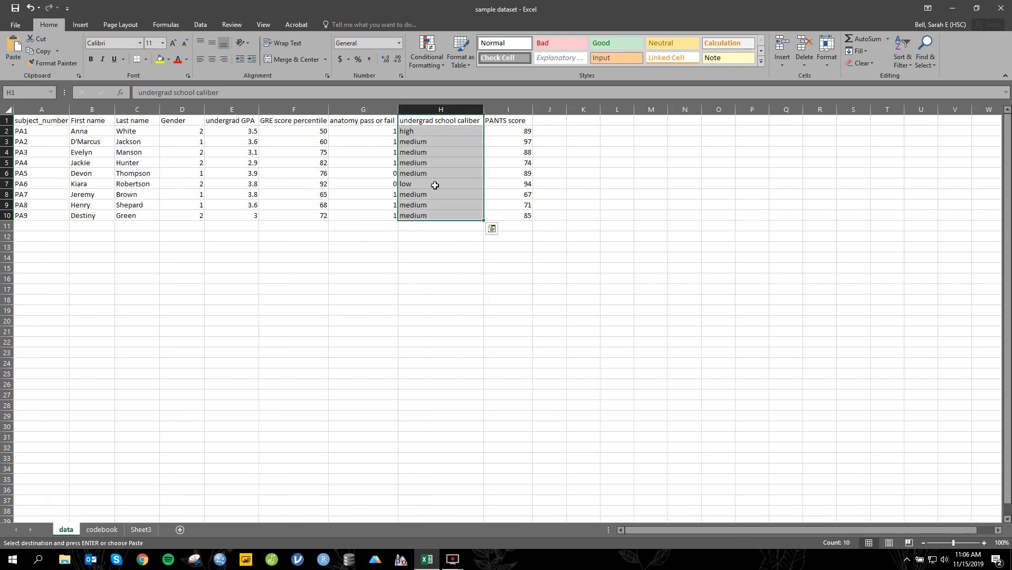
left_click(441, 109)
left_click_drag(441, 121, 468, 218)
key("ctrl+v")
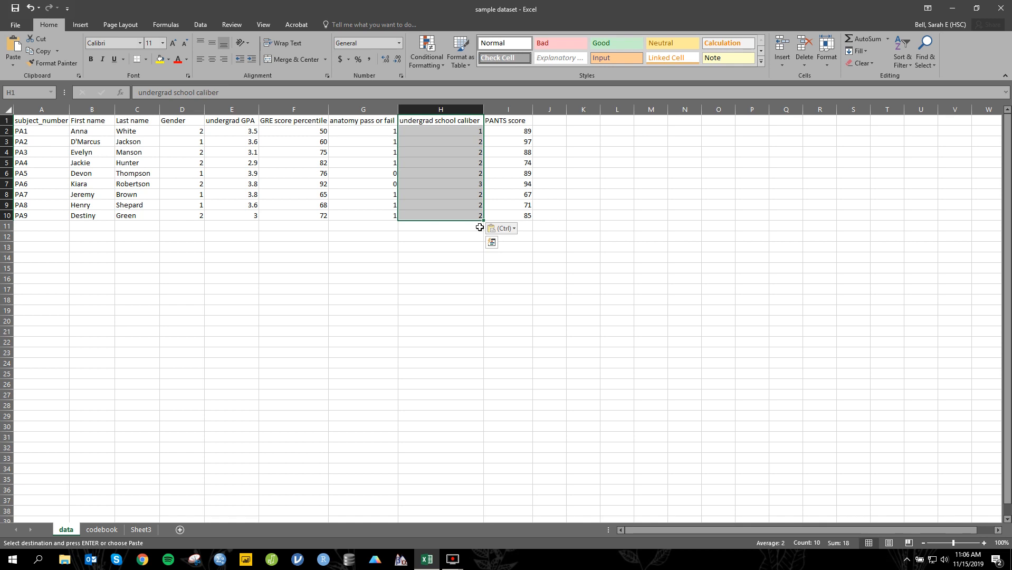
left_click(154, 235)
key("Escape")
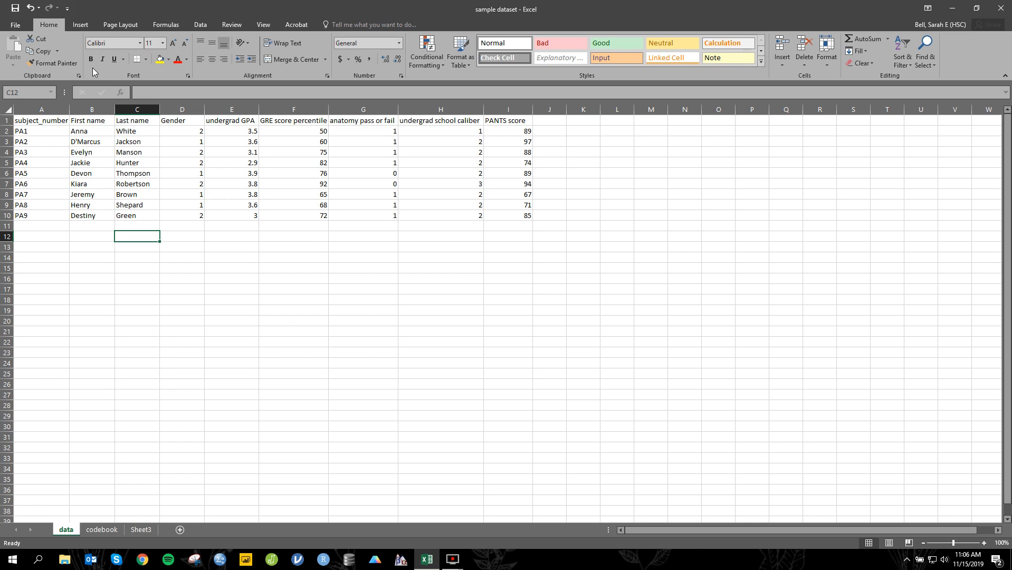
Step: Launch IBM SPSS Statistics 25 and dismiss its welcome dialog
left_click(14, 564)
scroll(70, 360, "down", 10)
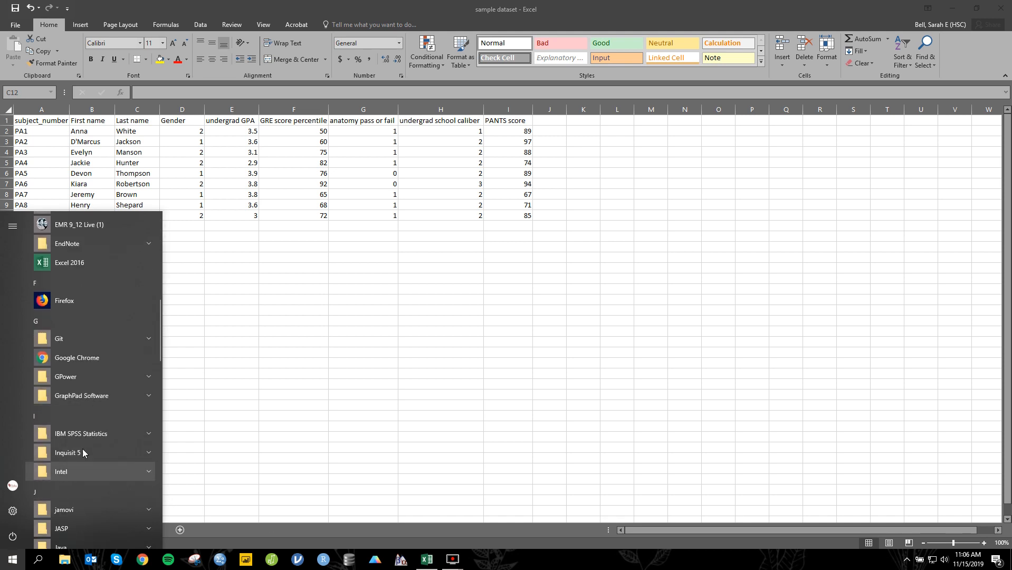
scroll(70, 361, "down", 2)
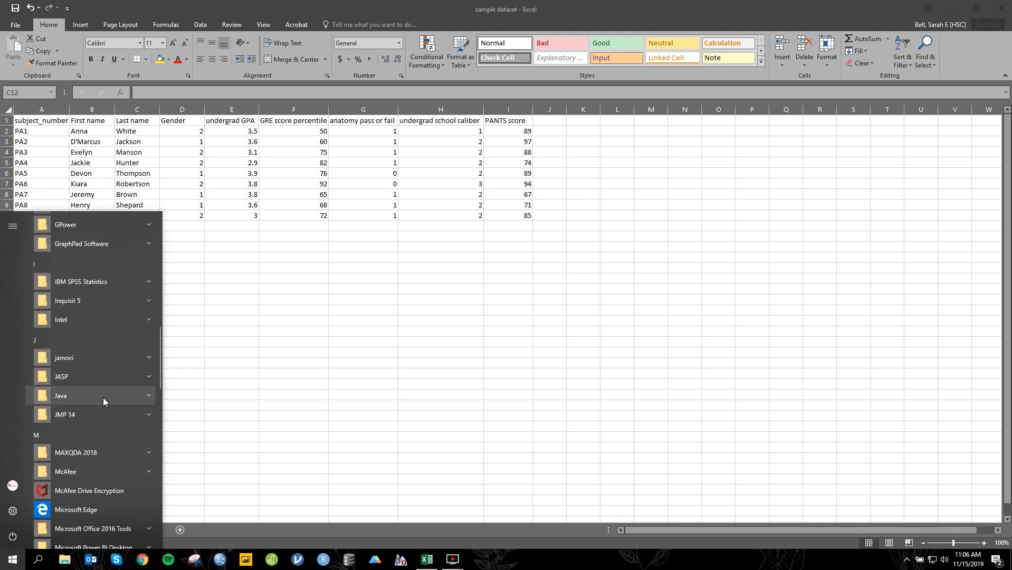
left_click(90, 283)
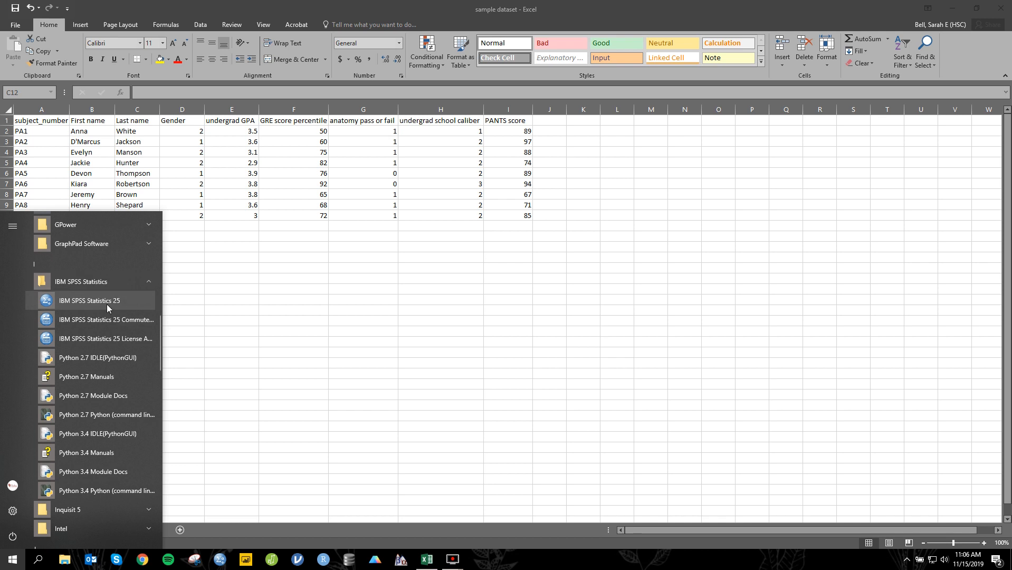
left_click(107, 308)
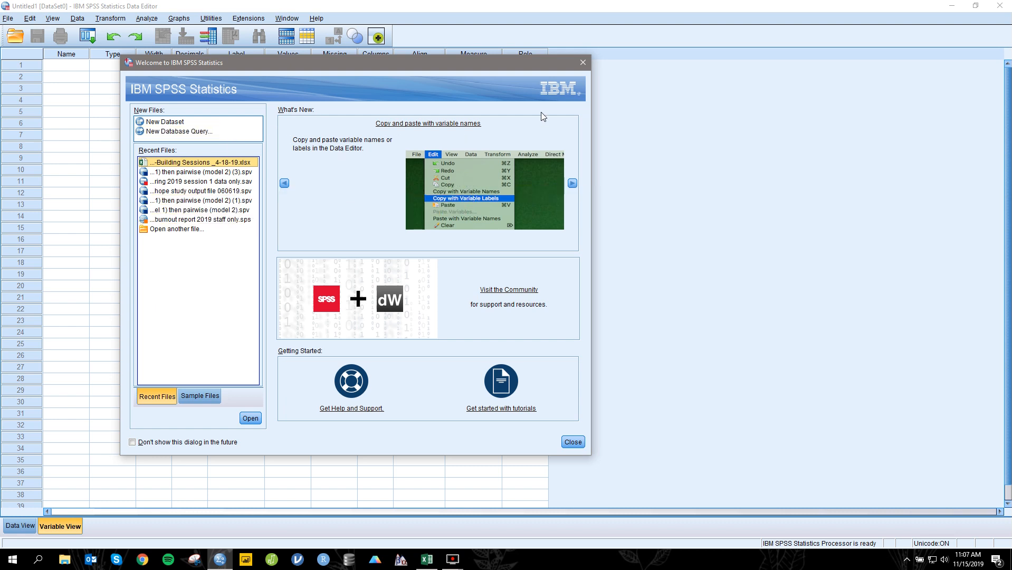
left_click(583, 63)
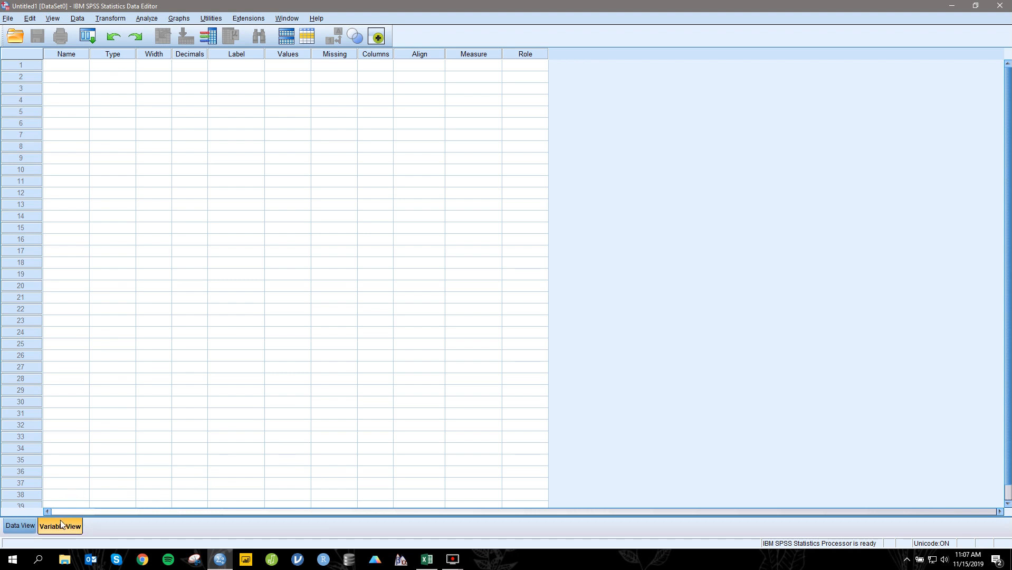
Step: Show the data view, start importing Excel data, and browse the Desktop folder for the sample dataset workbook
left_click(27, 527)
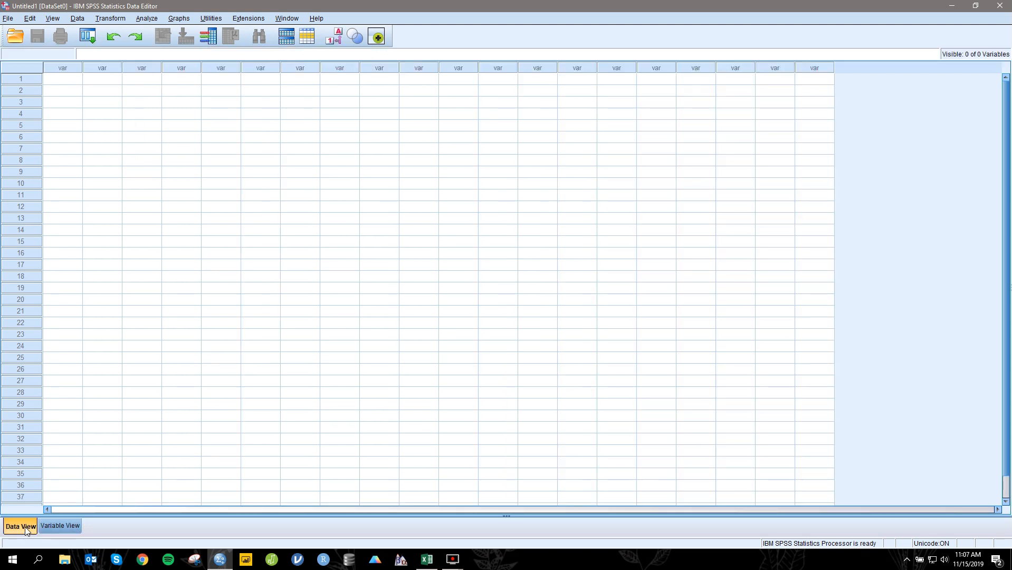
left_click(9, 19)
mouse_move(41, 56)
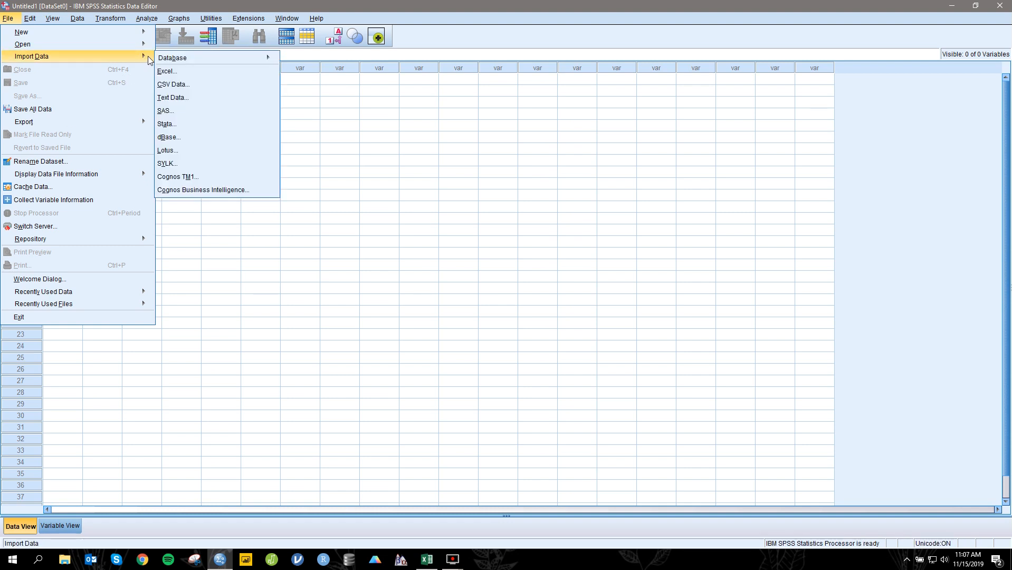
left_click(184, 74)
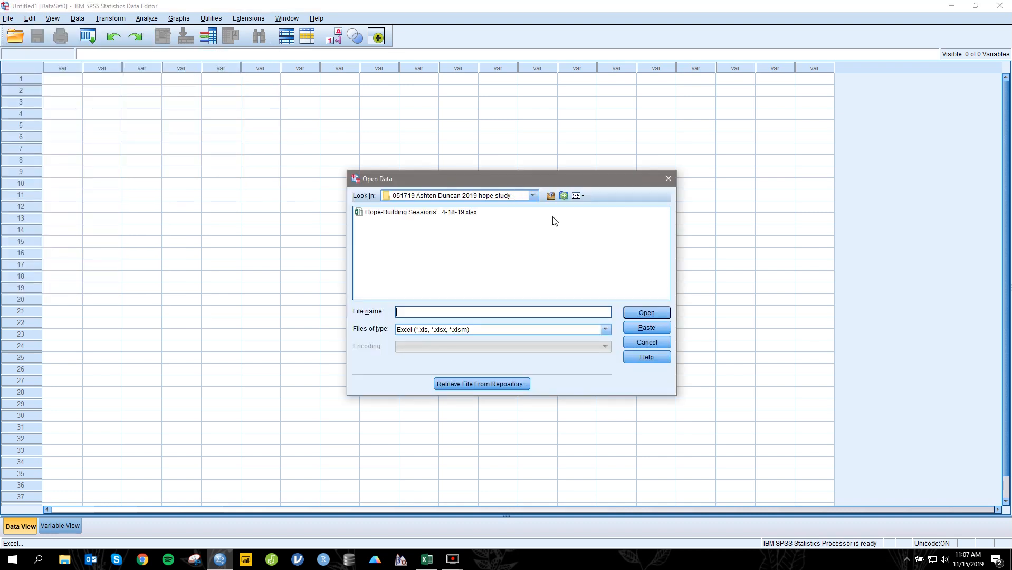
left_click(533, 195)
scroll(496, 230, "up", 5)
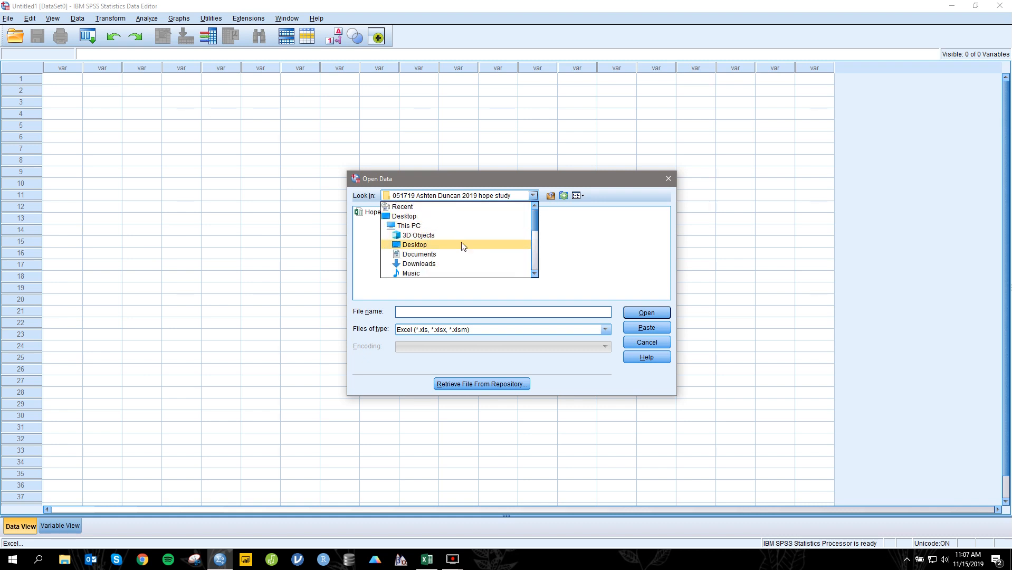
left_click(461, 243)
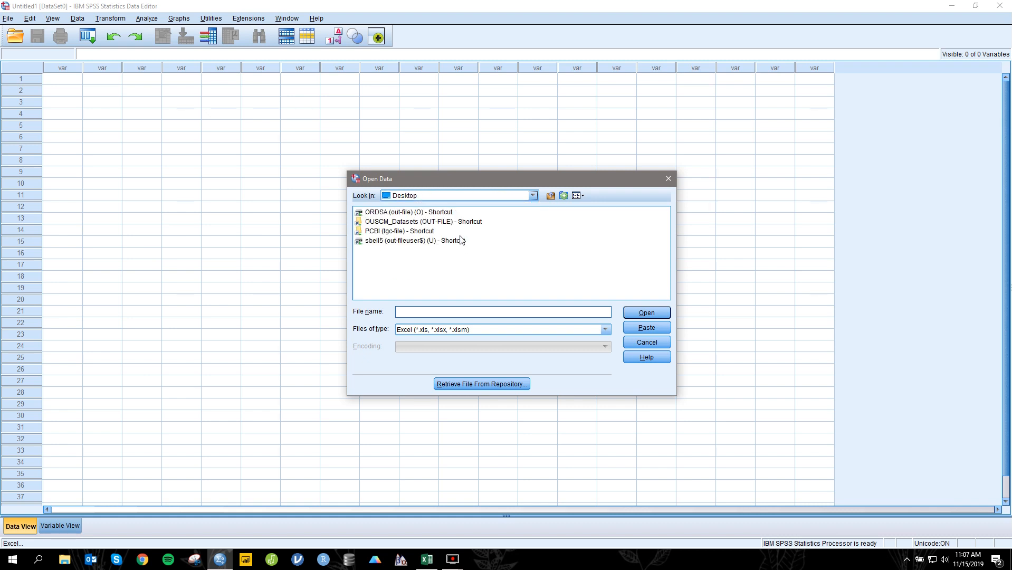
left_click(468, 196)
left_click(442, 217)
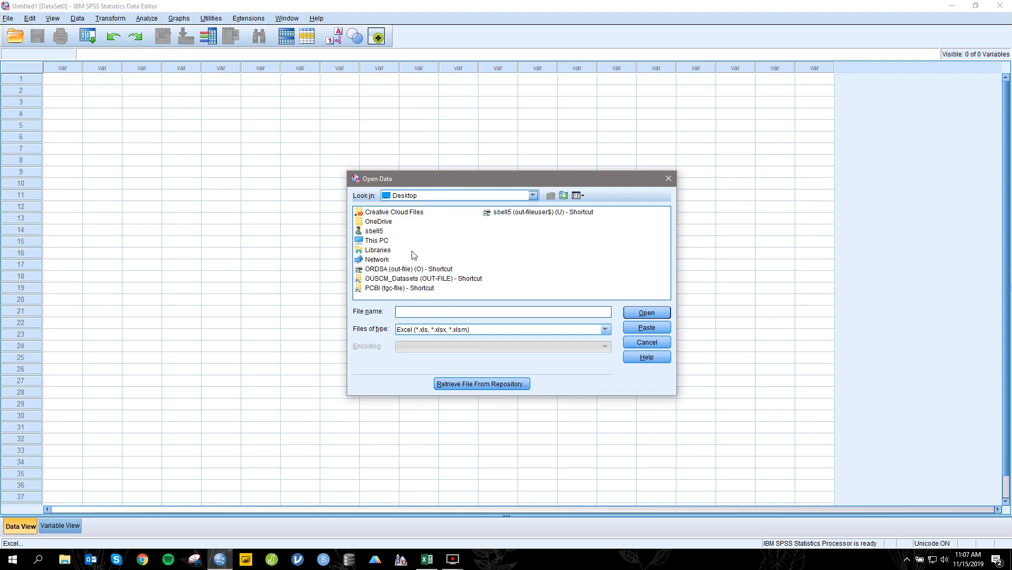
left_click(486, 198)
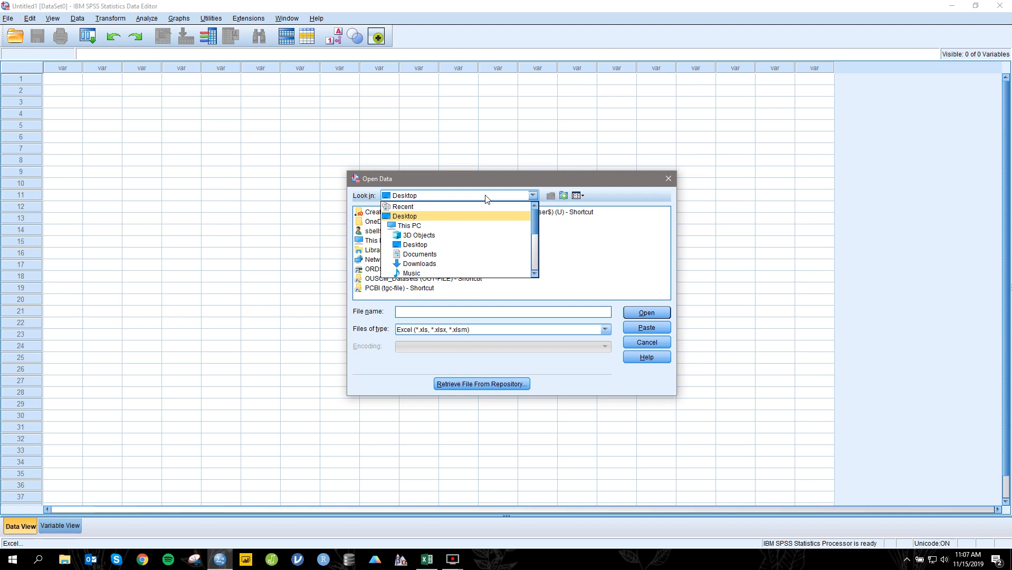
left_click(486, 198)
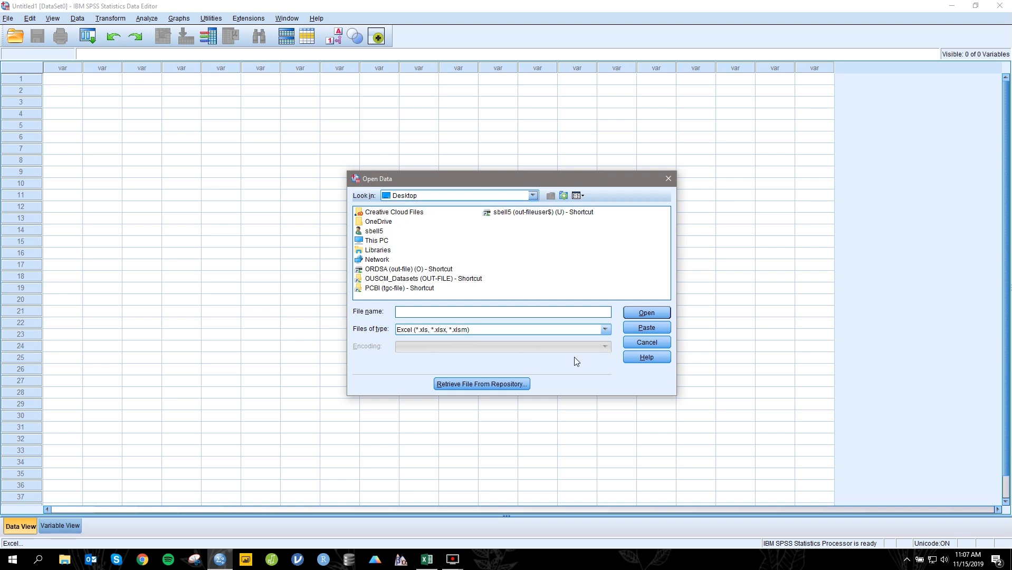
Step: Switch to Excel and save a copy of the workbook to the Desktop as "sample dataset" in Excel Workbook format
left_click(432, 564)
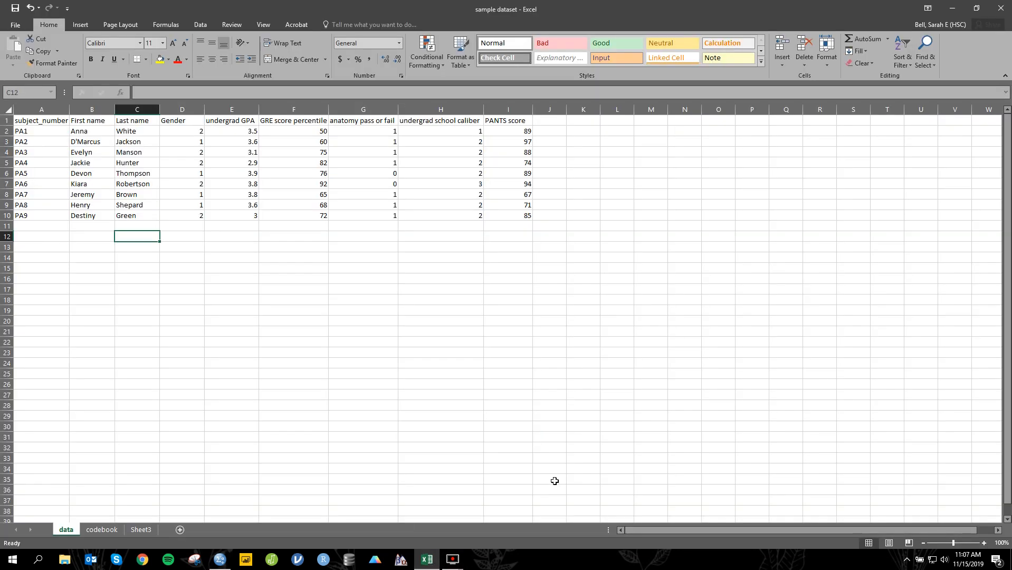
left_click(15, 26)
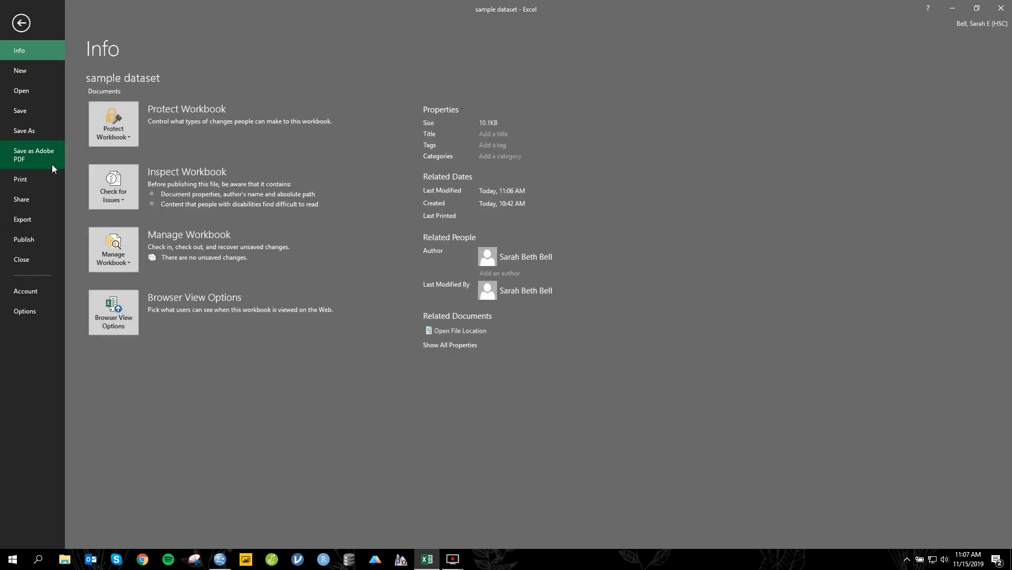
left_click(31, 131)
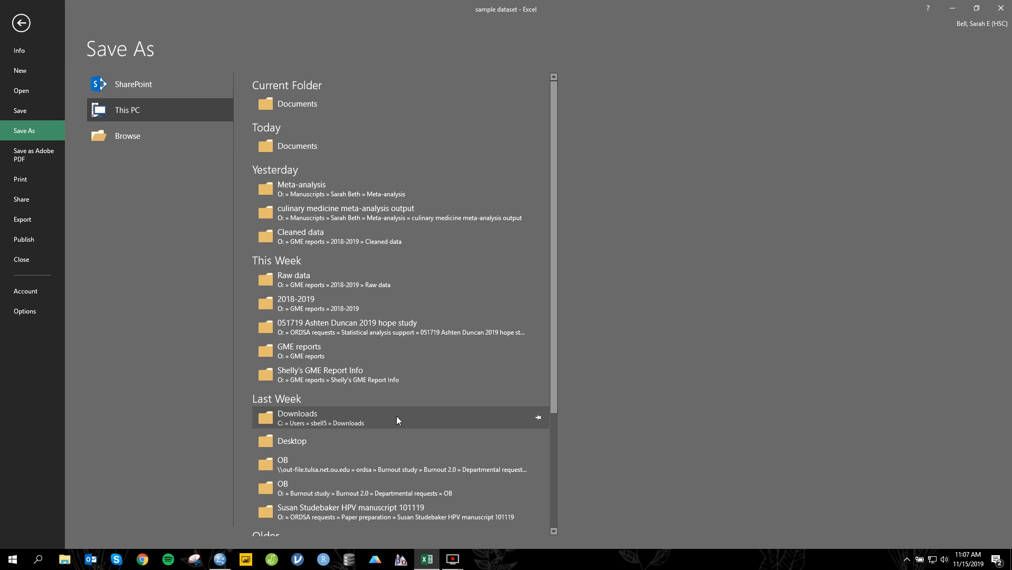
left_click(390, 435)
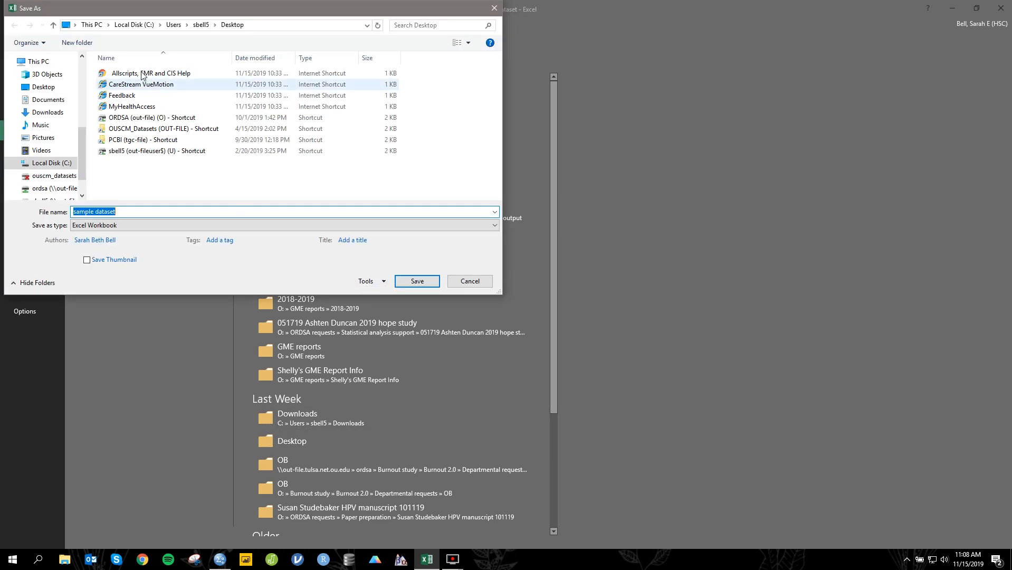
left_click(417, 280)
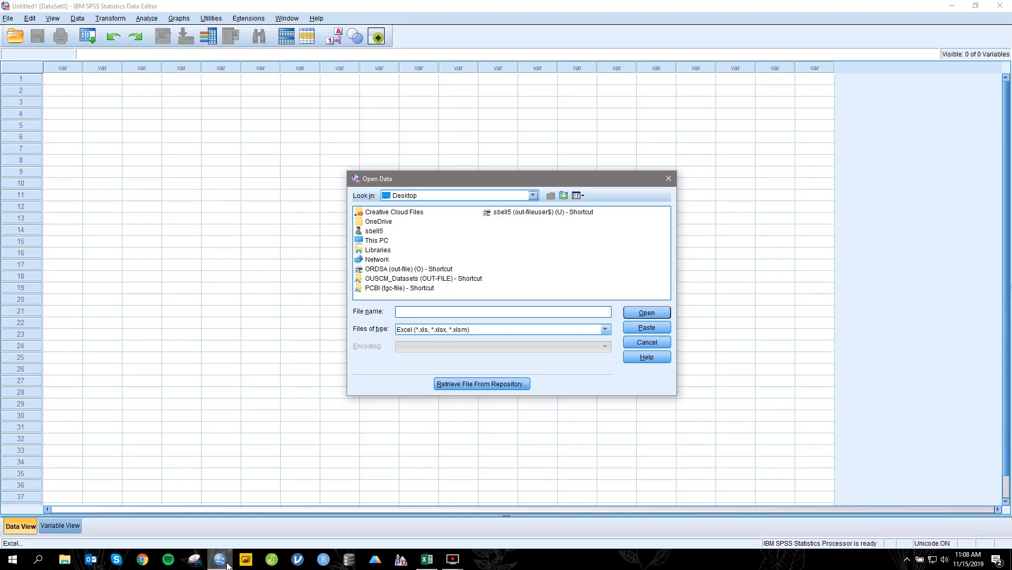
Step: Return to SPSS and import the data worksheet of sample dataset.xlsx from the Desktop, reading variable names from the first row
left_click(220, 559)
left_click(668, 179)
left_click(7, 18)
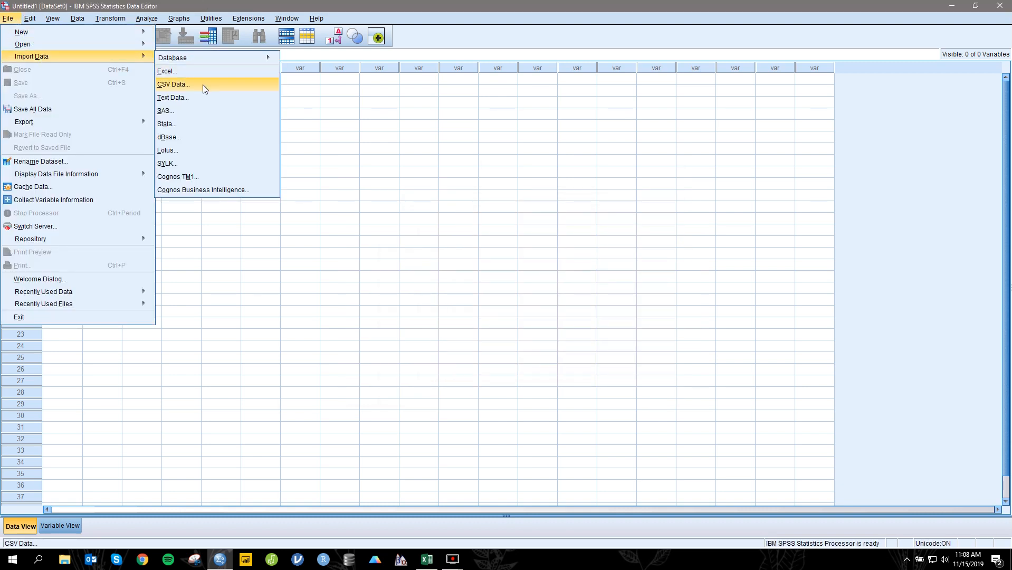
left_click(233, 73)
left_click(433, 195)
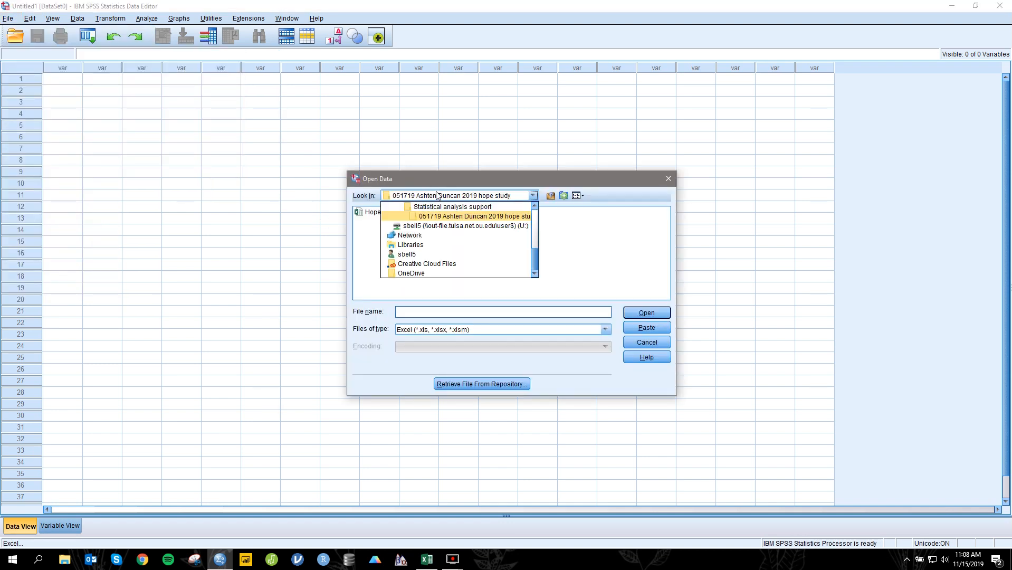
scroll(437, 208, "up", 5)
left_click(438, 216)
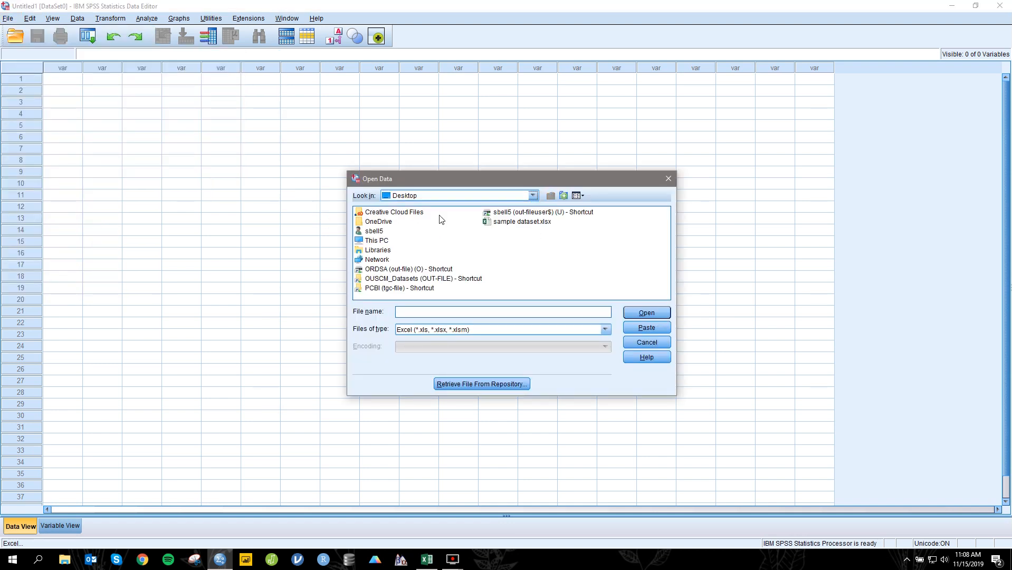
left_click(486, 224)
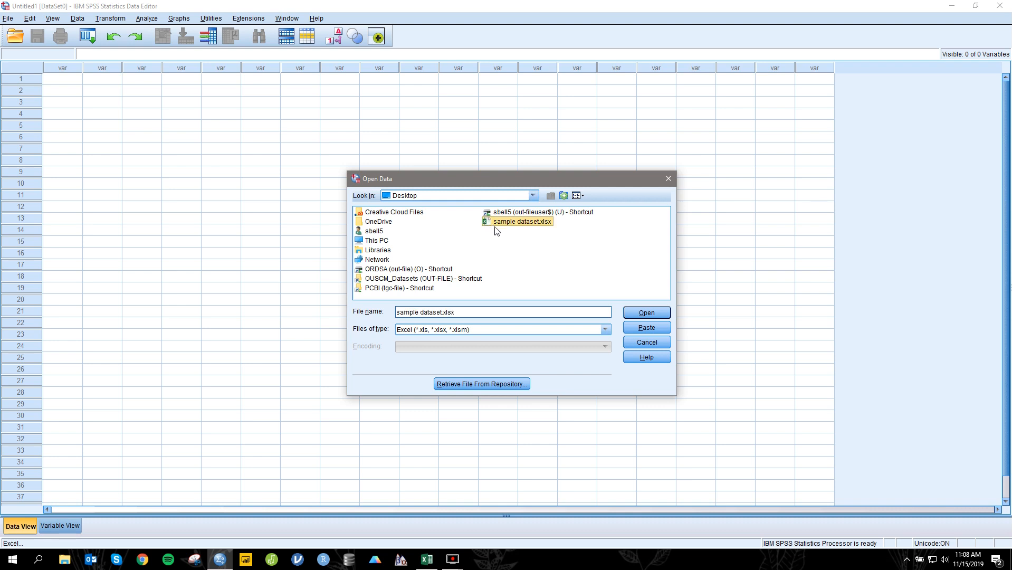
left_click(632, 311)
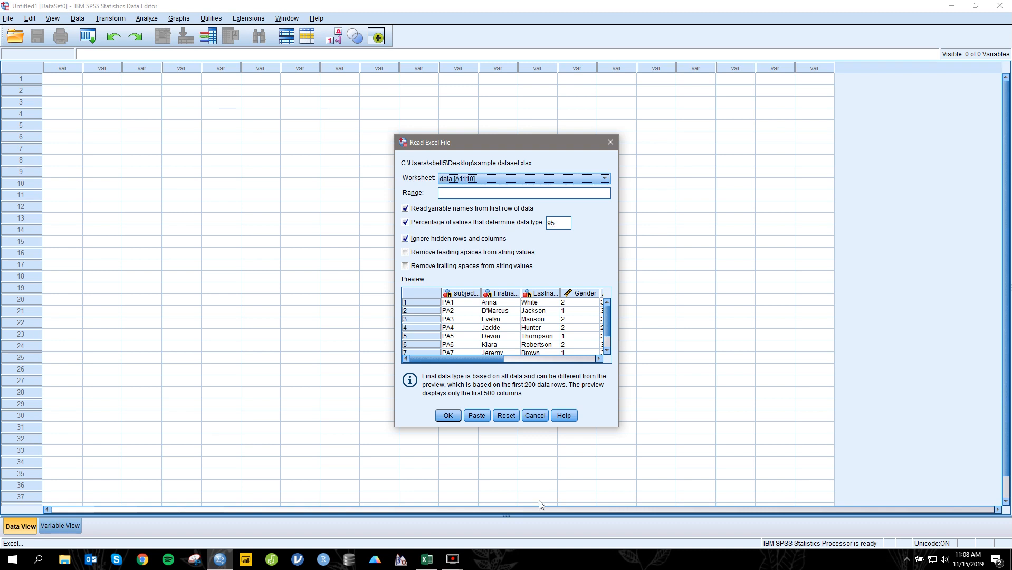
left_click(456, 419)
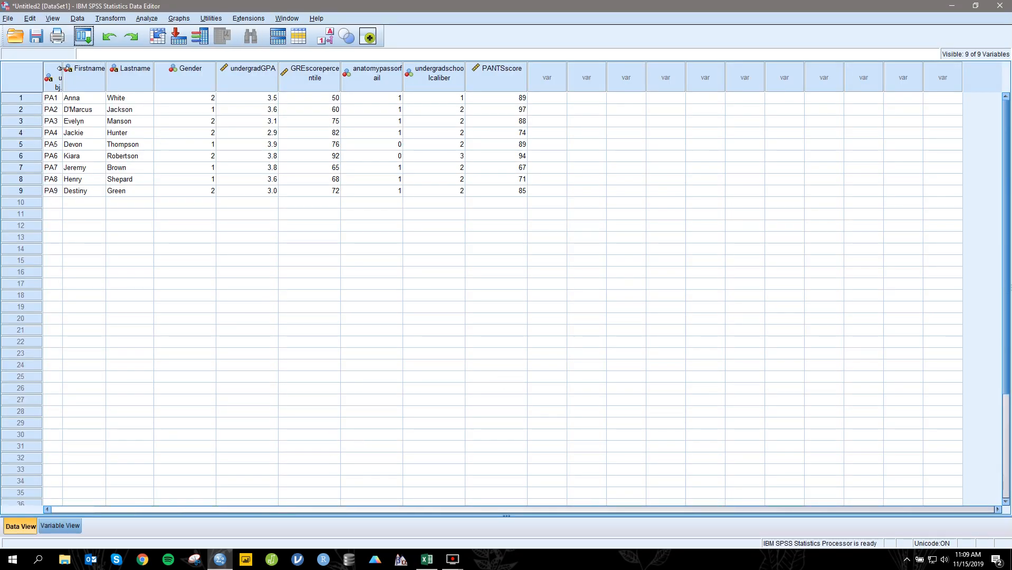
Step: Widen the subject_number column in the data view and the Name column in the variable view to fit their full names
left_click_drag(109, 96, 120, 99)
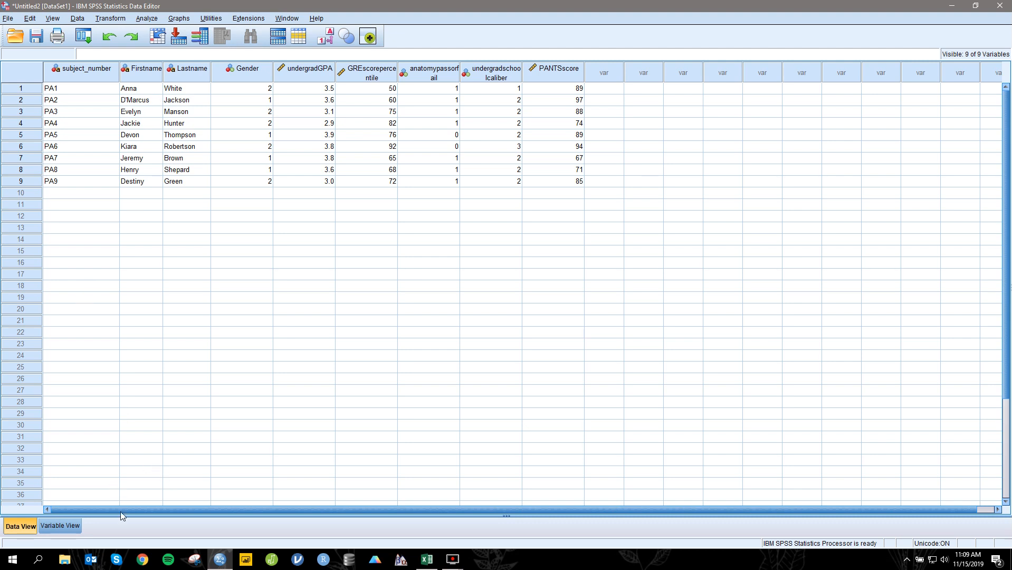
left_click(77, 527)
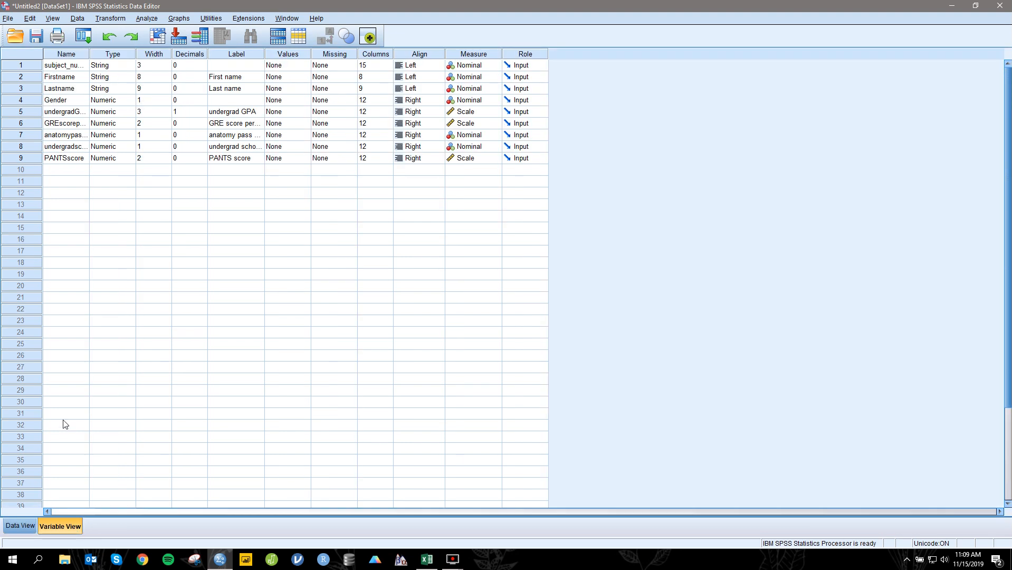
double_click(89, 54)
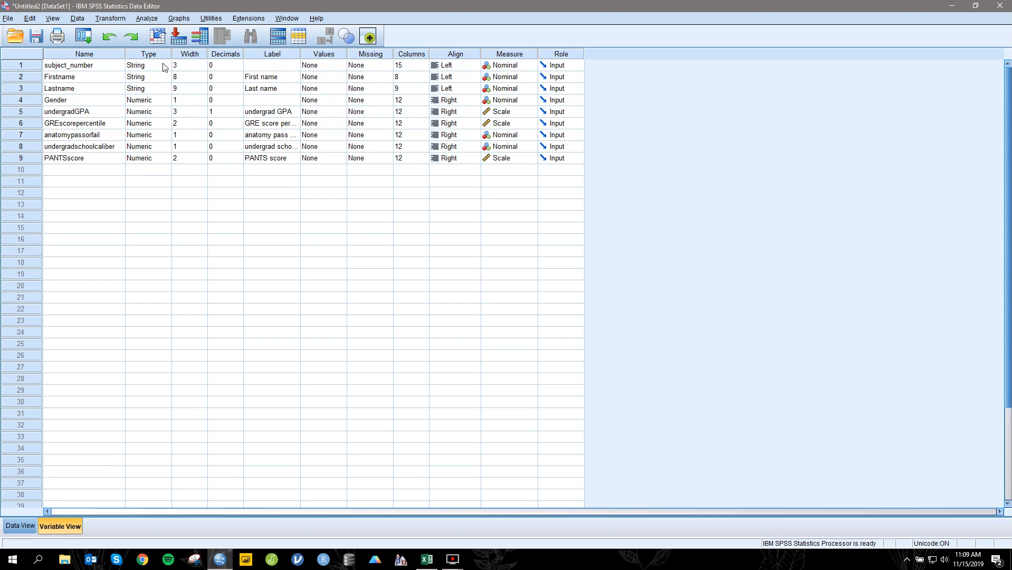
Step: Check the variable type options for Gender without changing them, and give the variable the label "Gender"
left_click(167, 101)
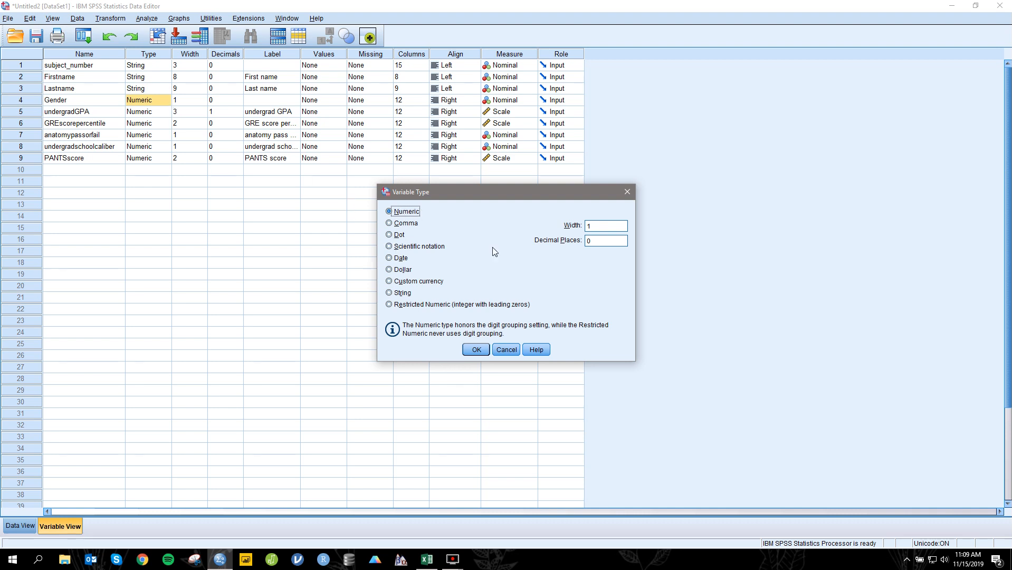
left_click(621, 191)
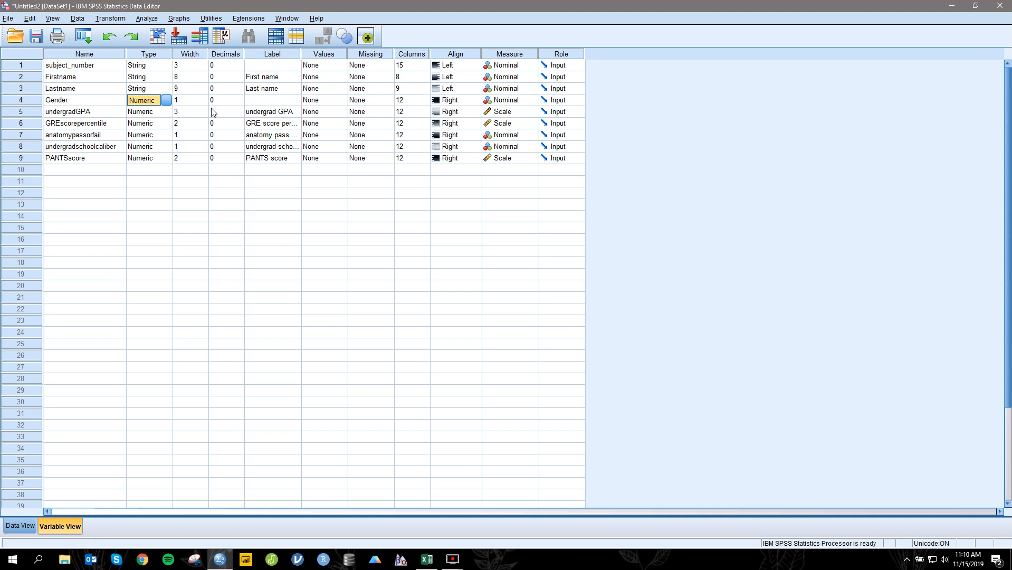
left_click(262, 92)
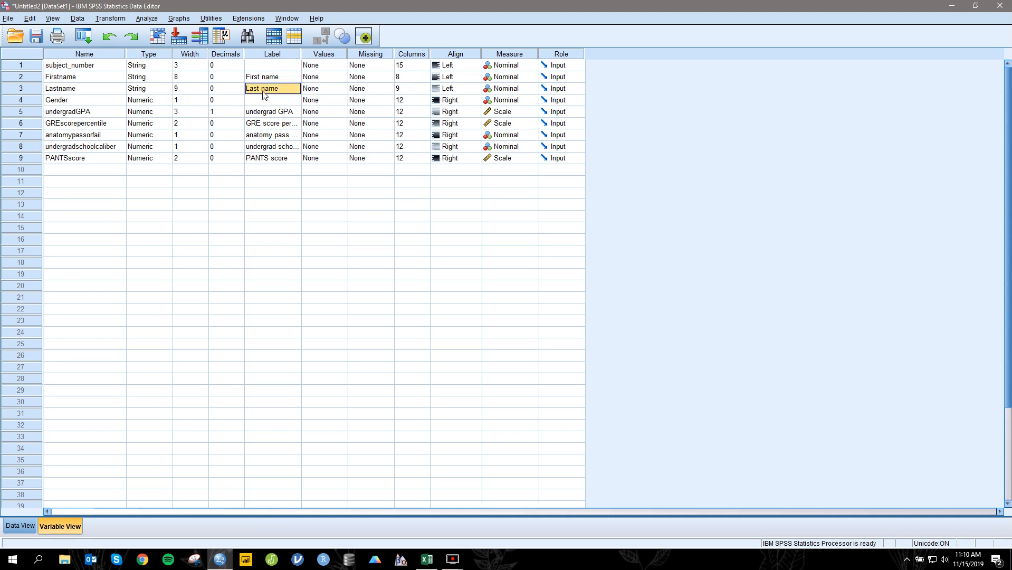
left_click(270, 101)
type("Gender")
left_click(269, 116)
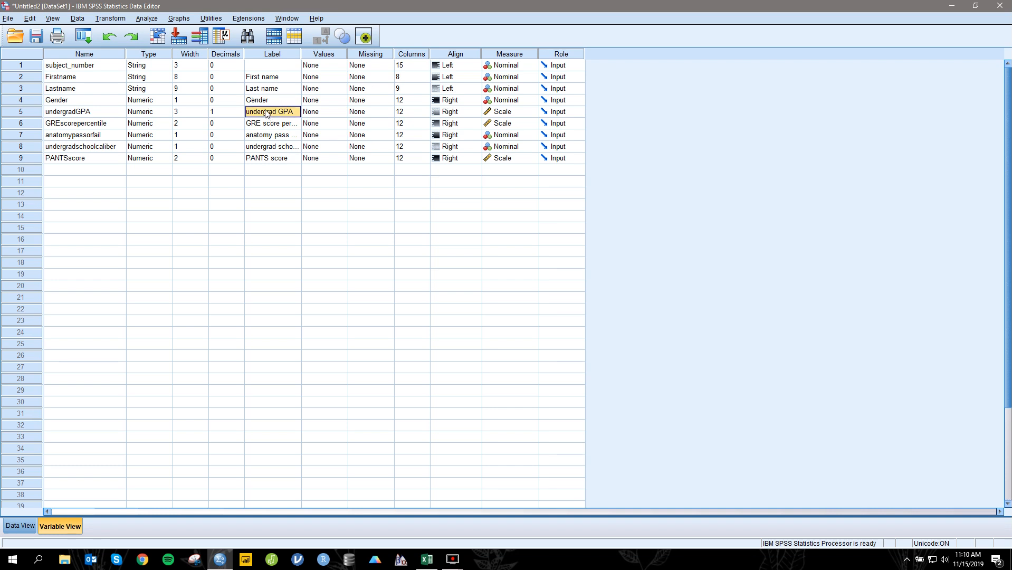
left_click(285, 136)
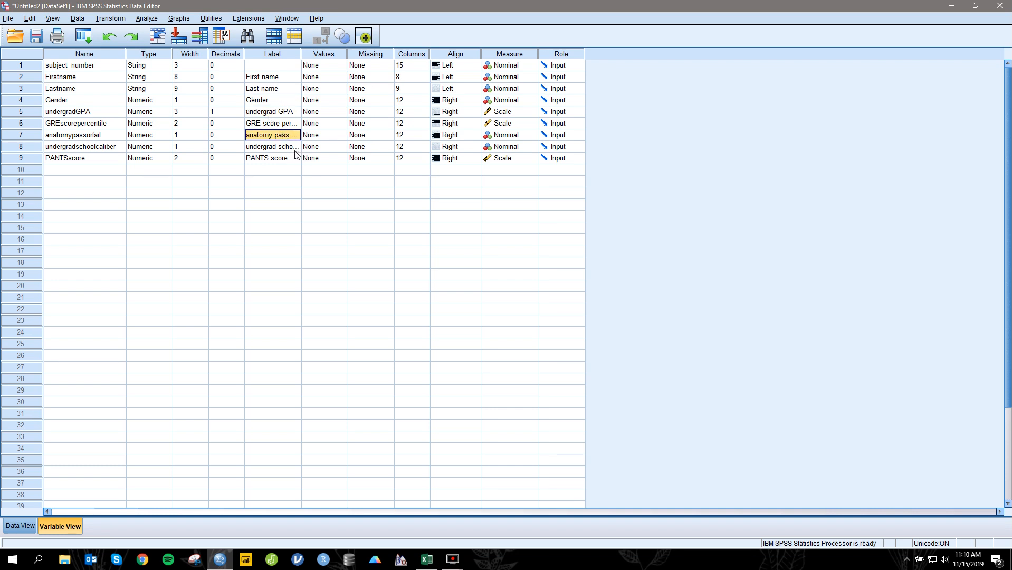
key("Down")
left_click(297, 161)
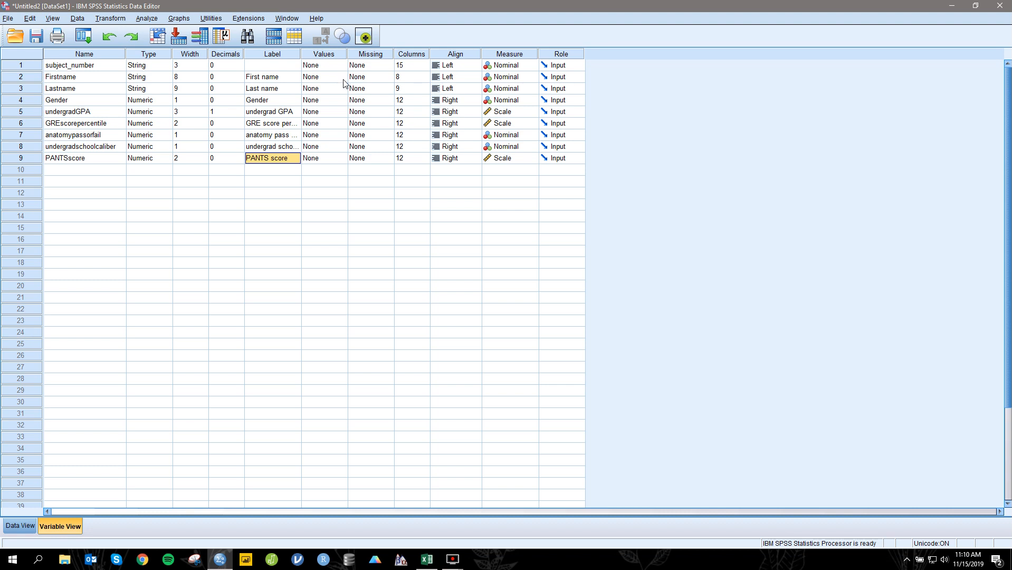
left_click(342, 101)
left_click(343, 102)
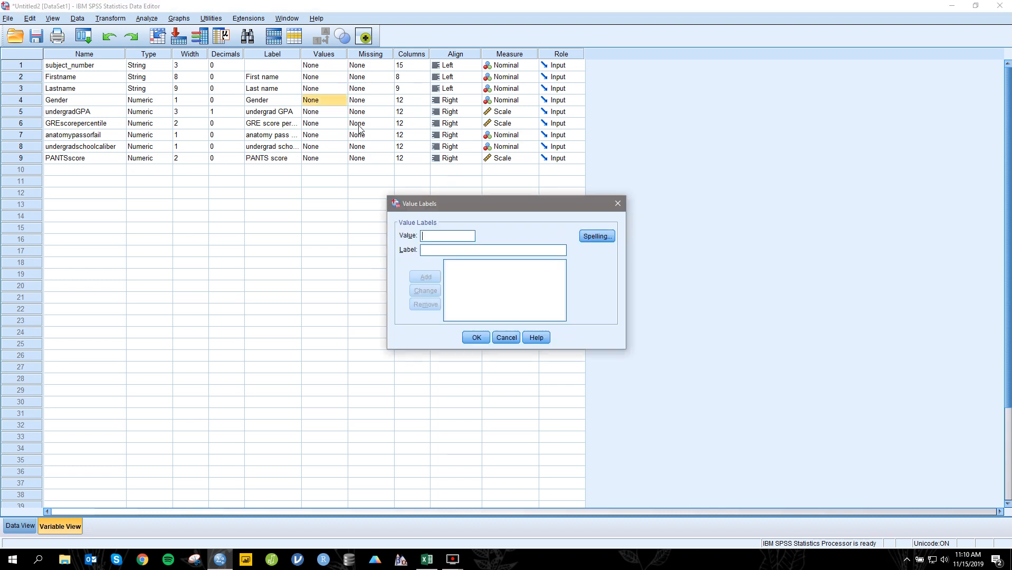
left_click(617, 203)
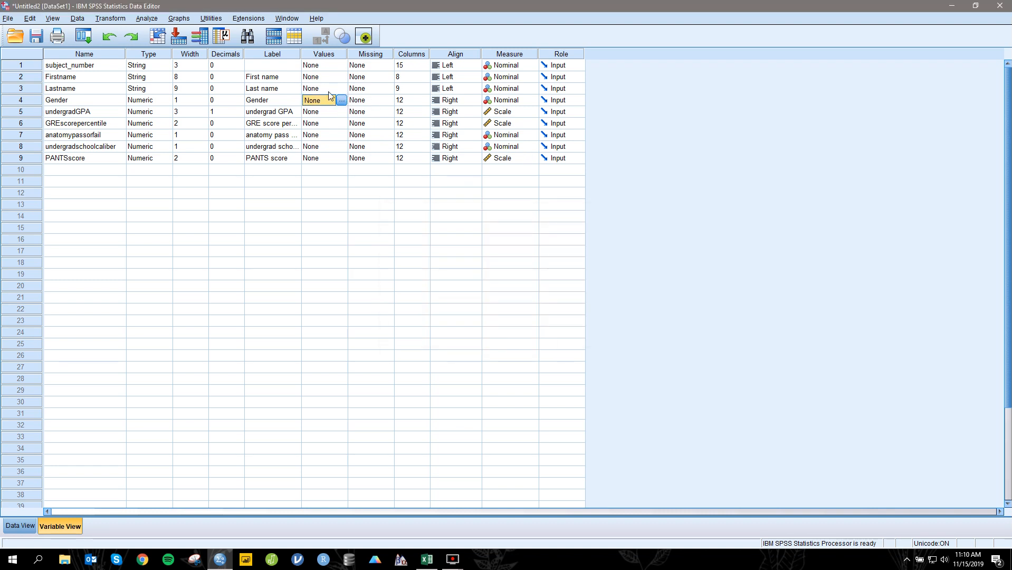
Step: Define value labels for Gender: 1 as males, 2 as females and 3 as others
left_click(342, 100)
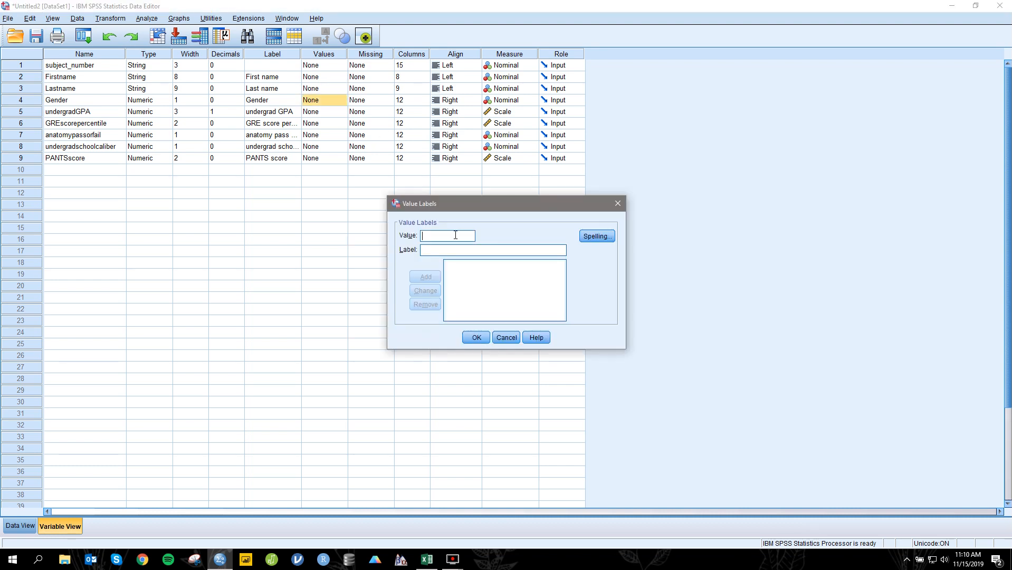
type("1")
left_click(463, 251)
type("males")
left_click(436, 276)
type("2females")
left_click(426, 277)
type("3")
left_click(442, 249)
type("others")
left_click(426, 276)
left_click(485, 338)
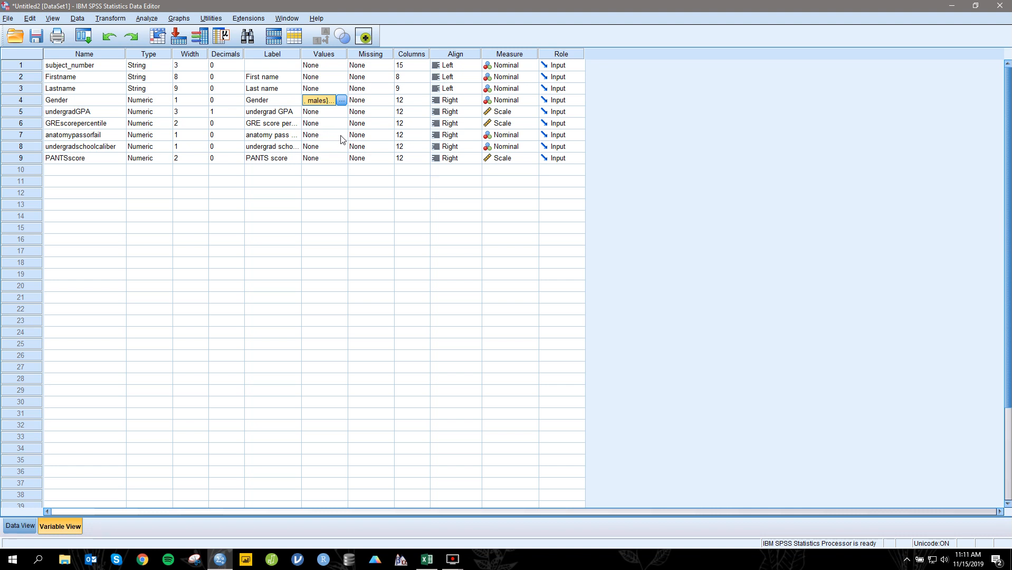
Step: Widen the Label column and define value labels for anatomypassorfail: 1 as pass and 0 as fail
left_click_drag(300, 57, 330, 60)
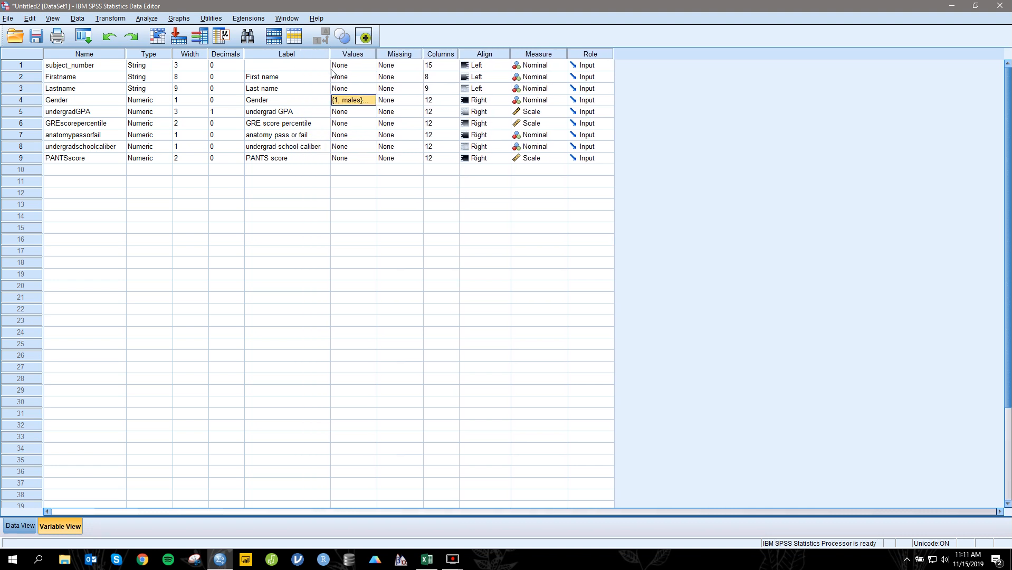
left_click(369, 134)
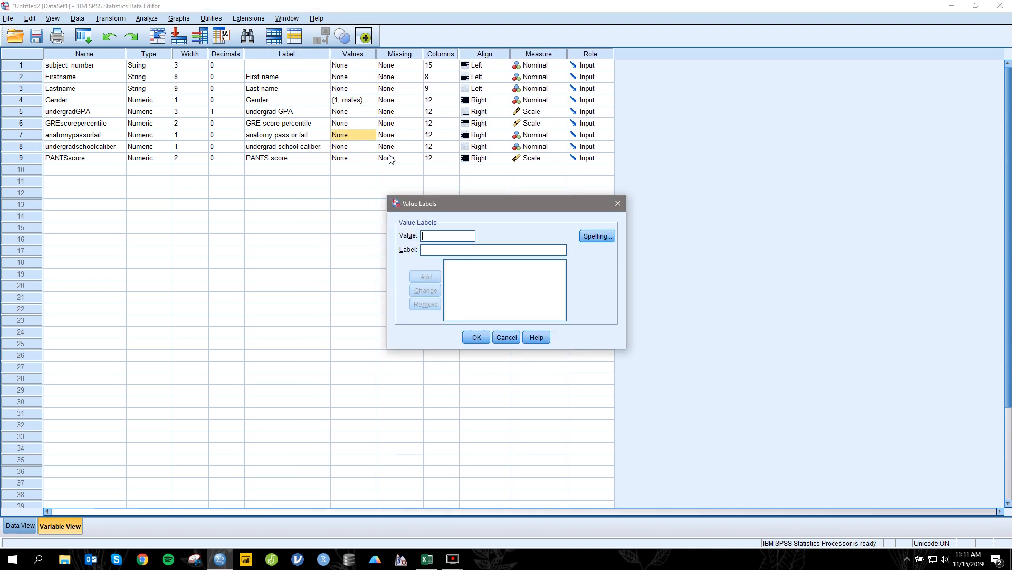
type("1")
left_click(444, 250)
type("pass")
left_click(425, 277)
type("0")
type("fail")
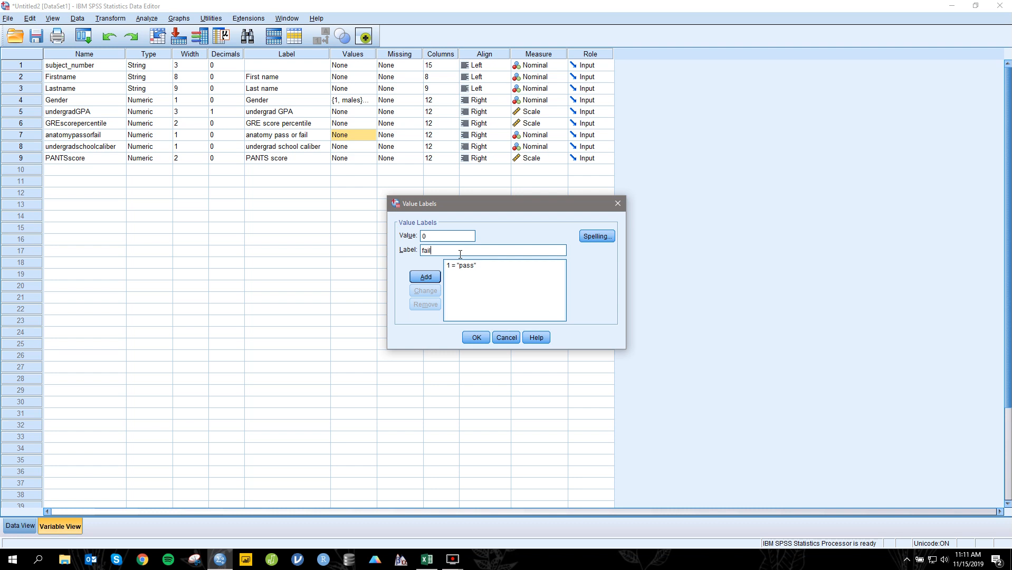
left_click(425, 277)
left_click(488, 338)
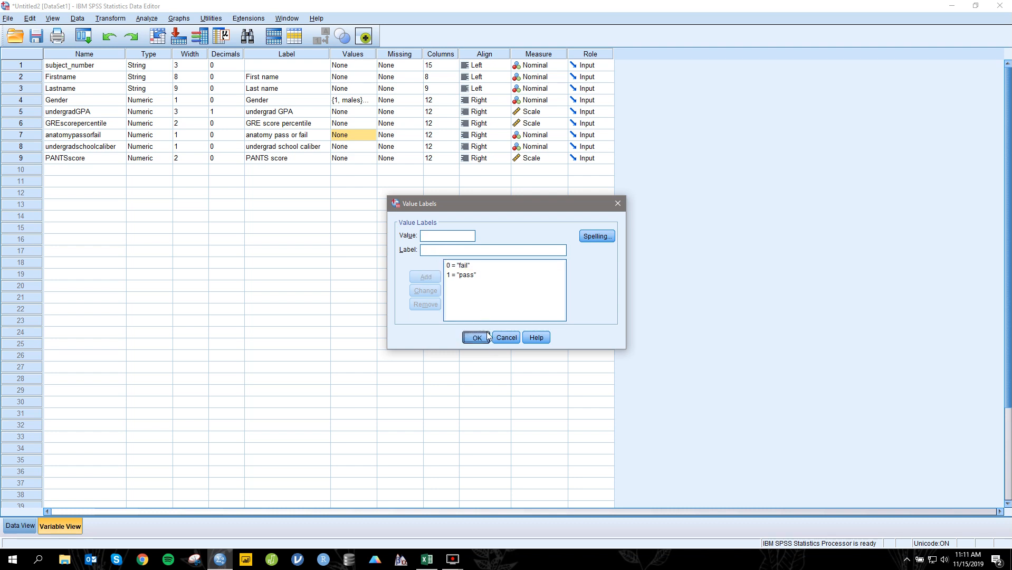
Step: Start the value labels for undergradschoolcaliber by adding value 1 with the label "high"
left_click(369, 148)
left_click(371, 146)
type("1")
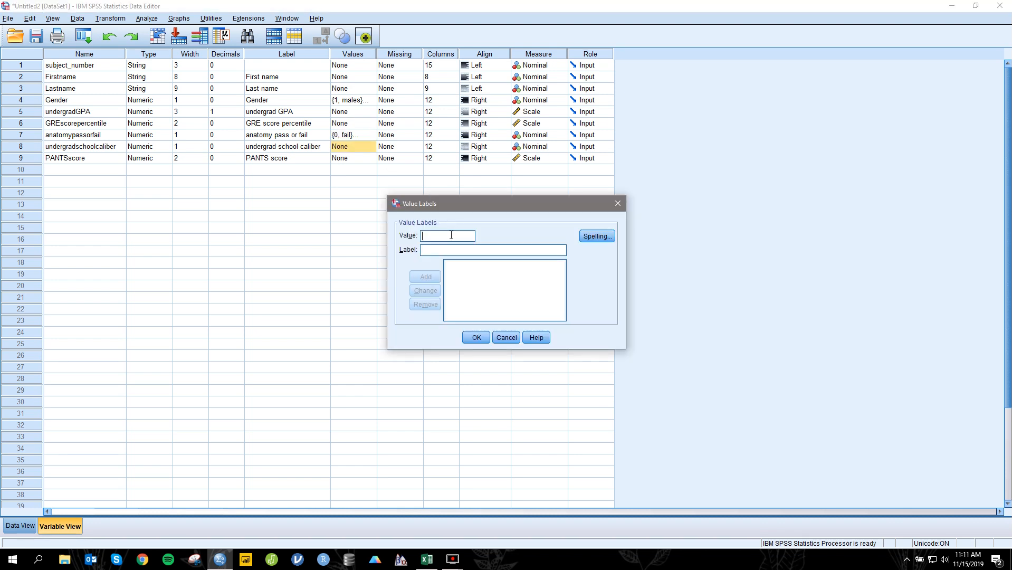
left_click(449, 246)
type("higih")
key("BackSpace")
key("BackSpace")
type("h")
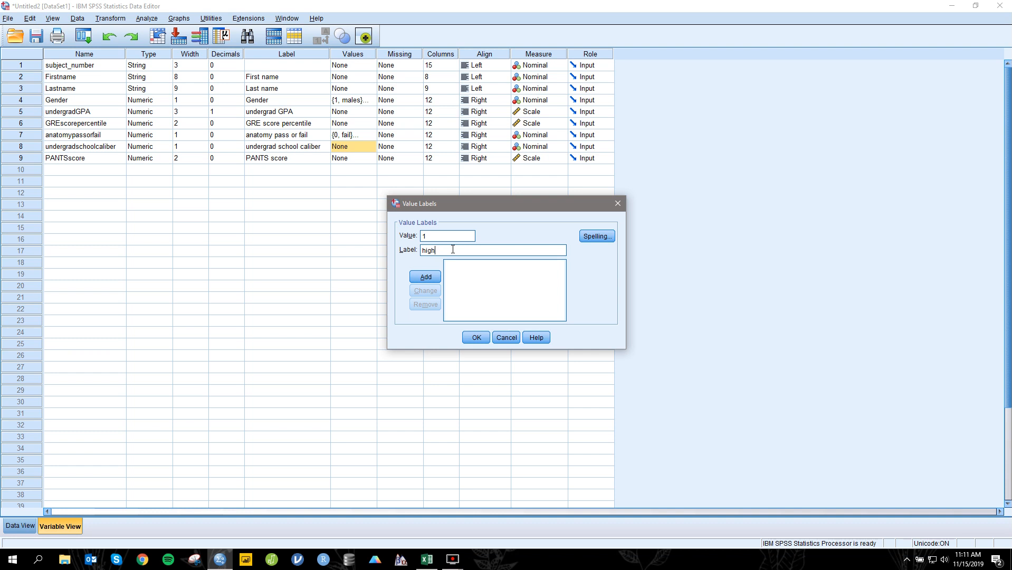
left_click(424, 275)
type("2")
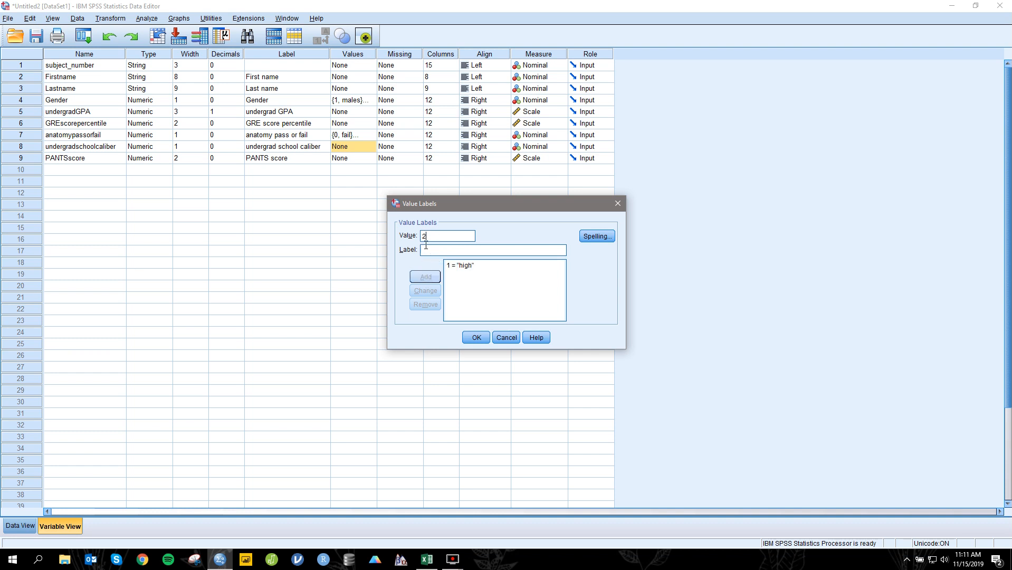
left_click(426, 247)
type("medium")
left_click(455, 265)
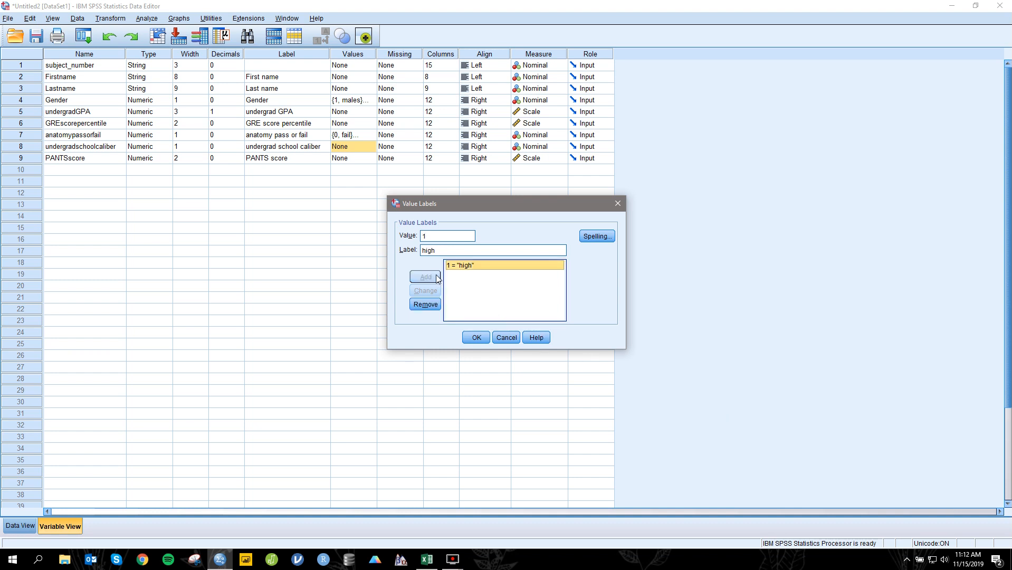
Step: Add value 2 with the label "medium" to the undergradschoolcaliber value labels
double_click(445, 239)
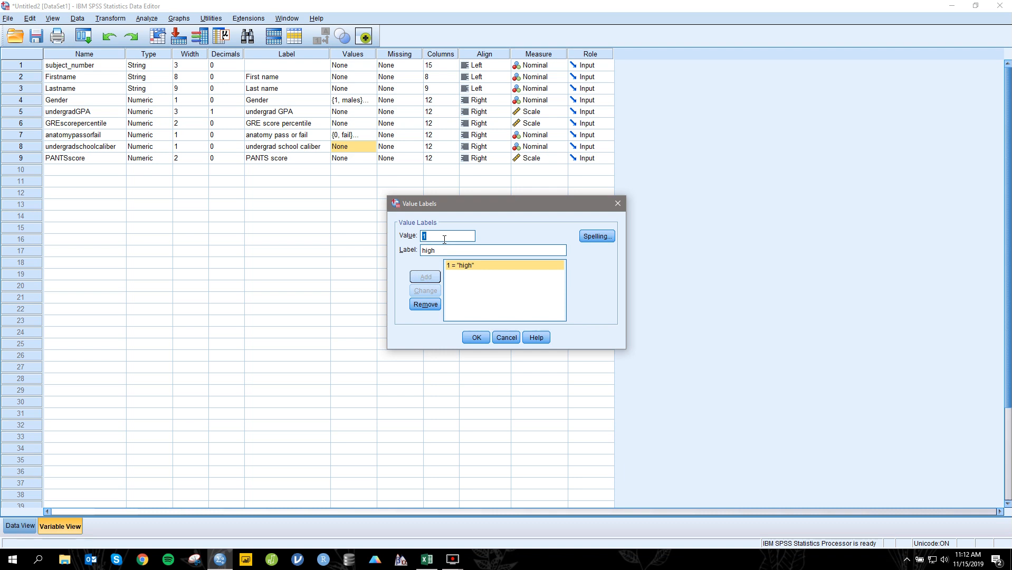
type("3")
double_click(451, 251)
type("mediunm")
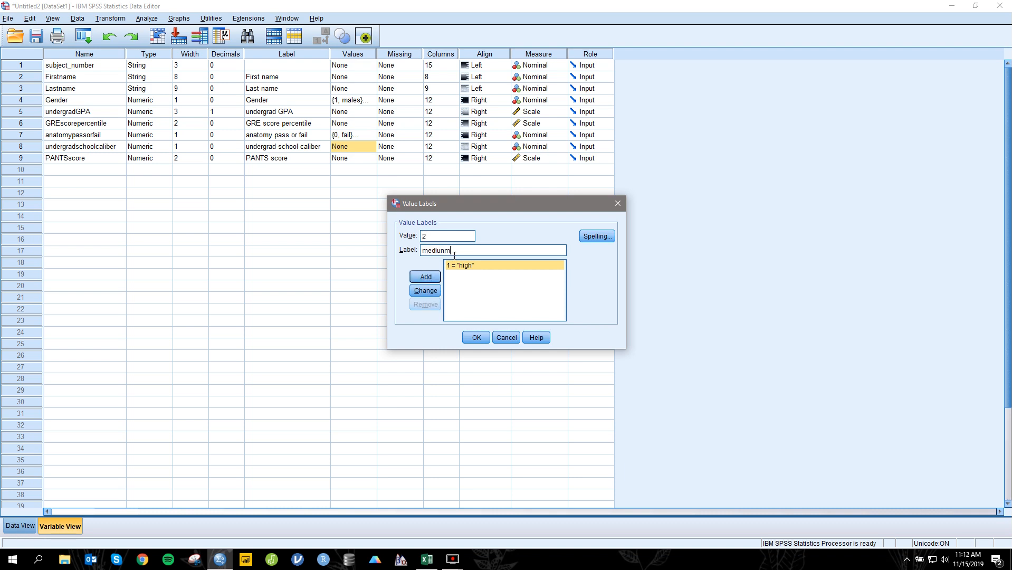
key("BackSpace")
key("BackSpace")
type("m")
left_click(431, 276)
Step: Add value 3 with the label "low", apply the undergradschoolcaliber value labels and show the data view
type("3")
left_click(449, 252)
type("low")
left_click(437, 277)
left_click(476, 338)
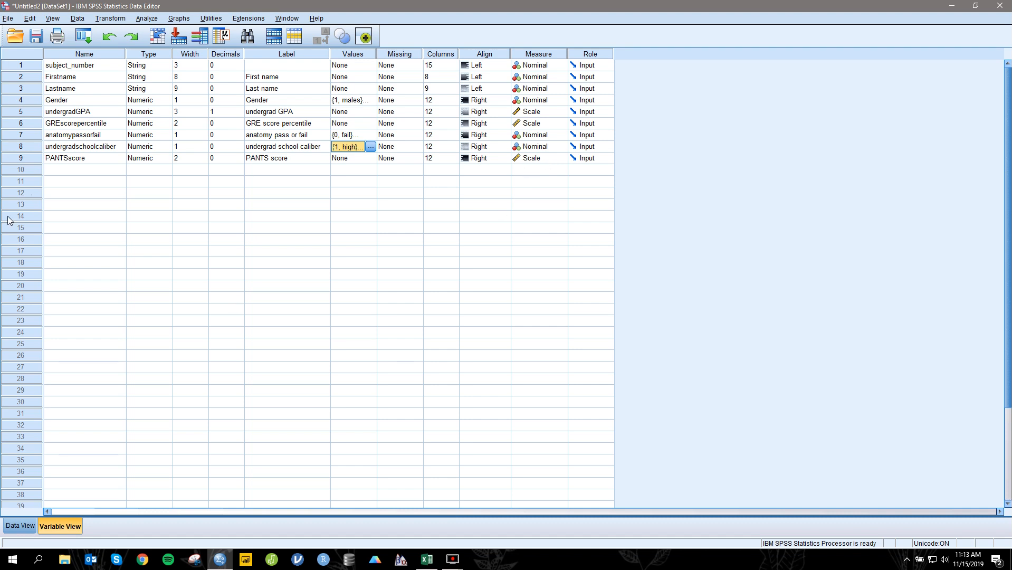
left_click(27, 524)
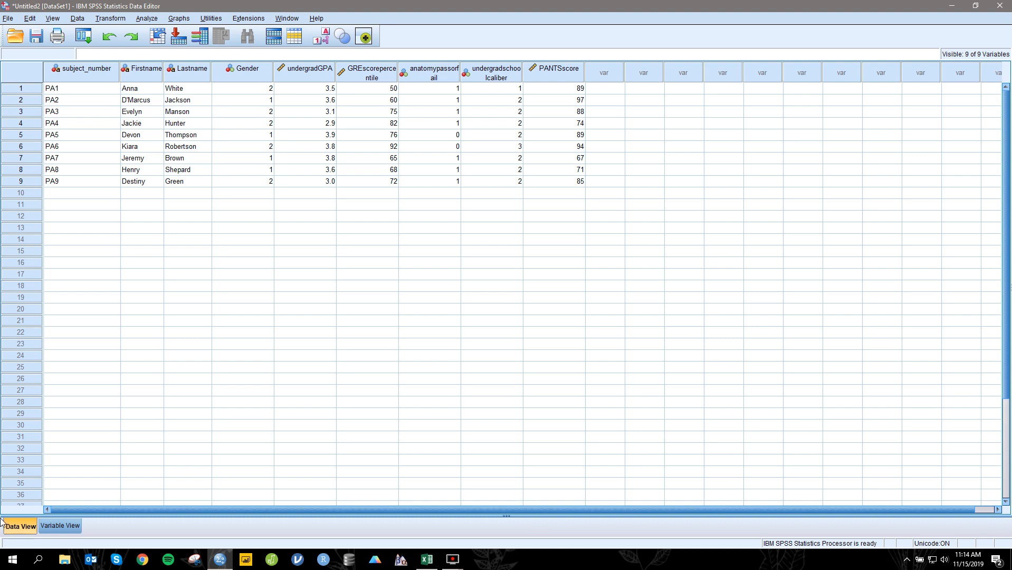
Step: Run Descriptives on undergrad GPA with mean, standard deviation, minimum and maximum, listed in variable order
left_click(146, 20)
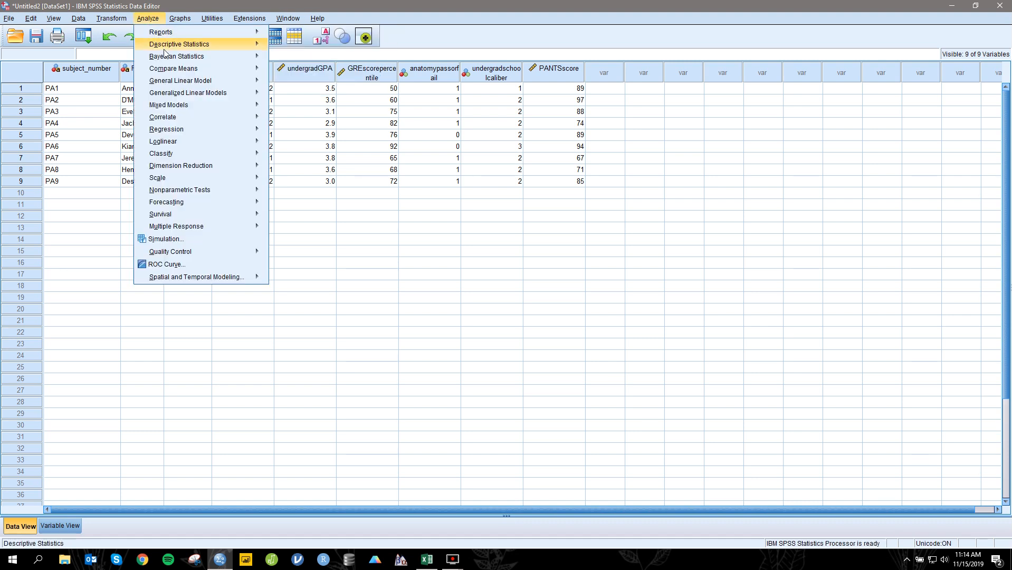
mouse_move(164, 46)
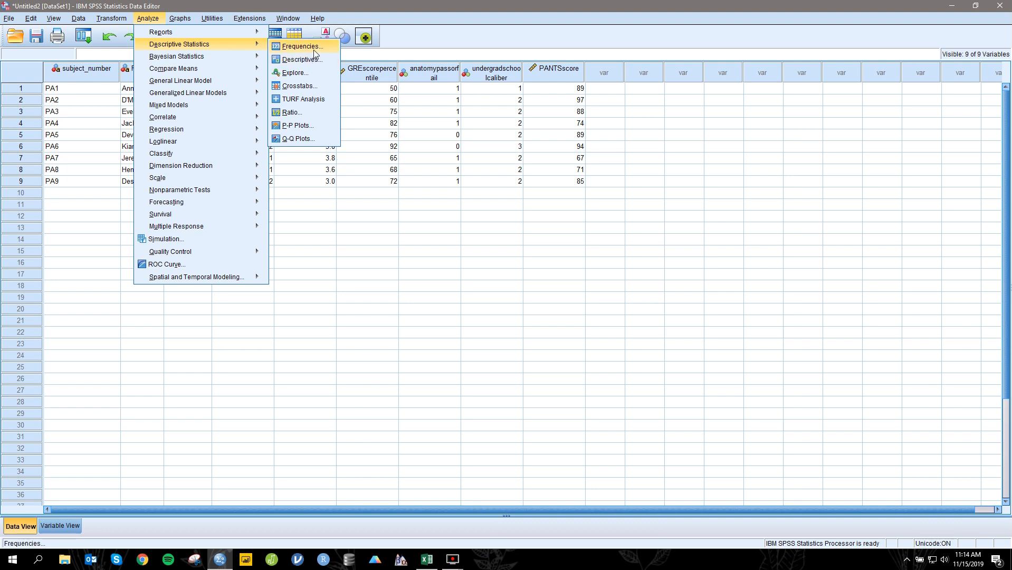
left_click(315, 61)
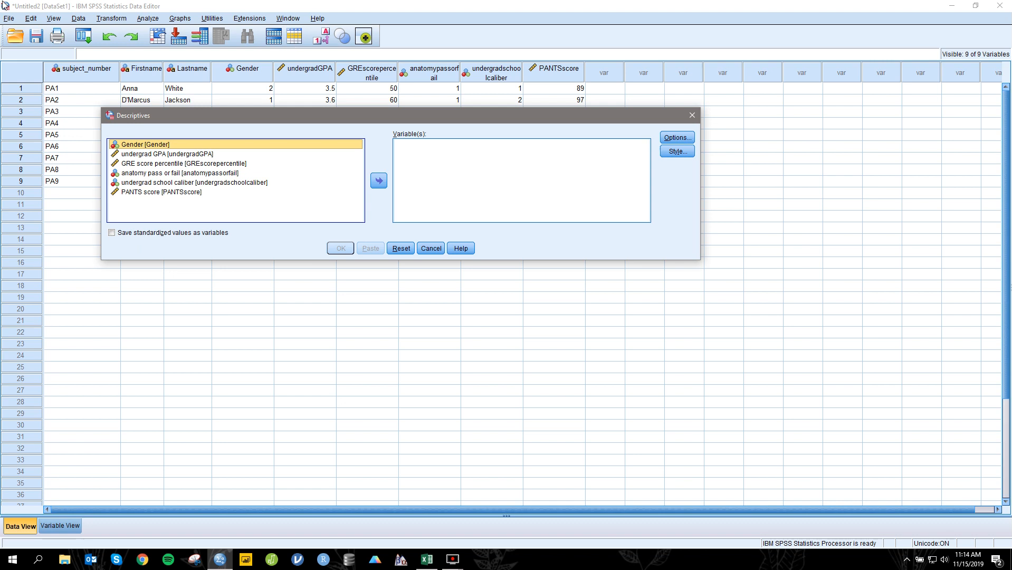
left_click(157, 154)
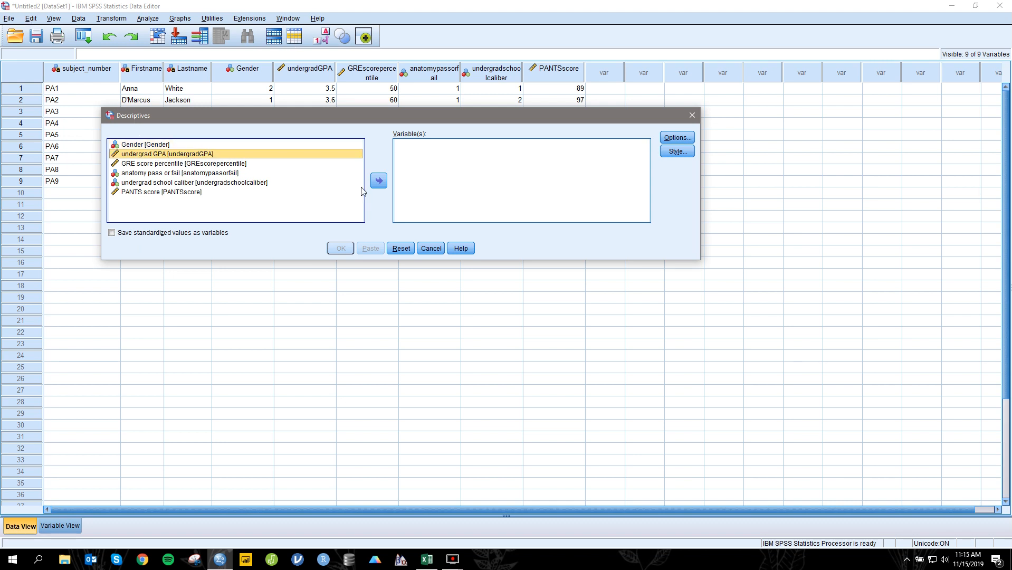
left_click(379, 181)
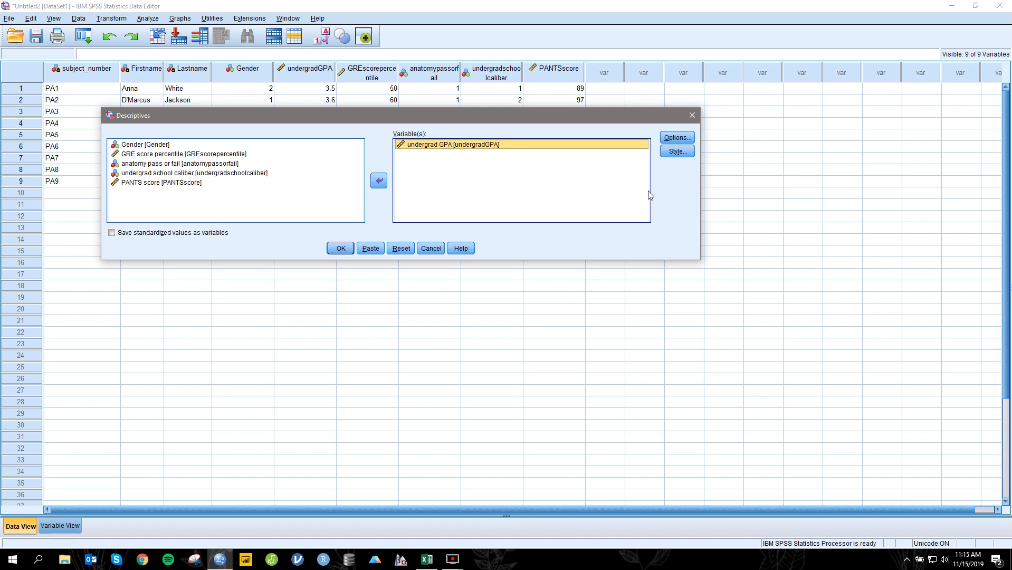
left_click(665, 137)
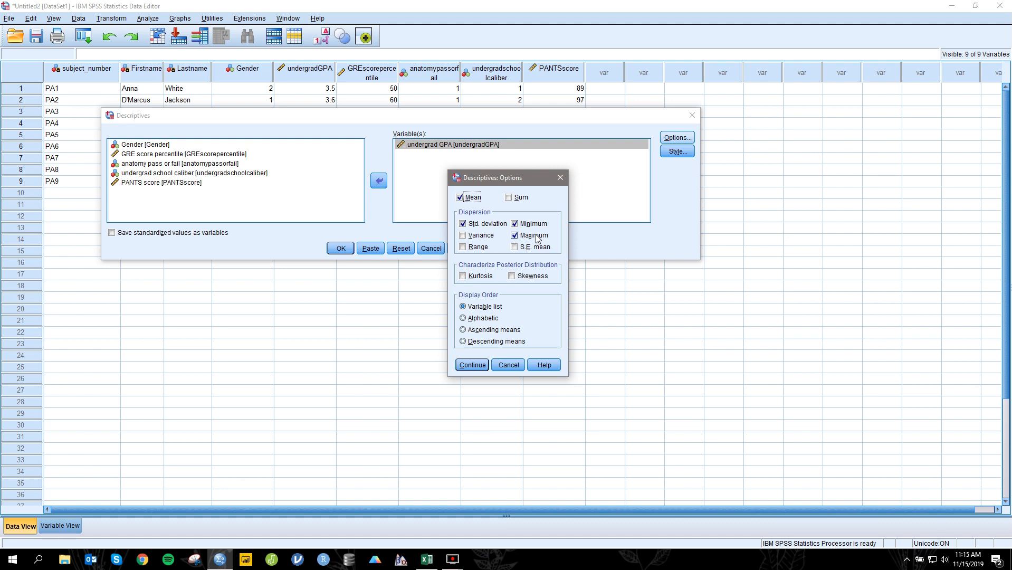
left_click(481, 360)
left_click(350, 250)
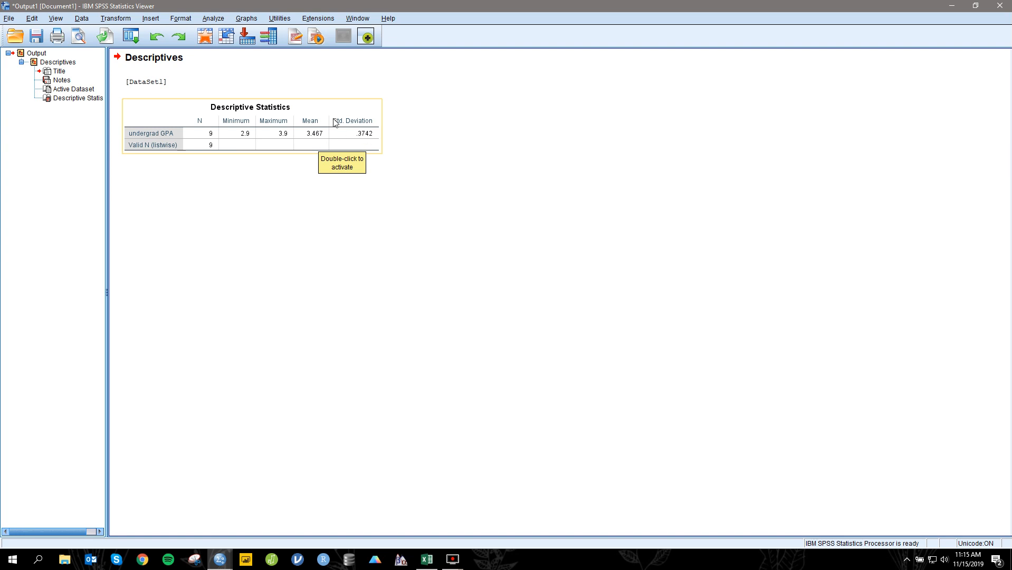
Step: Start a Frequencies analysis with Gender as the variable
left_click(214, 19)
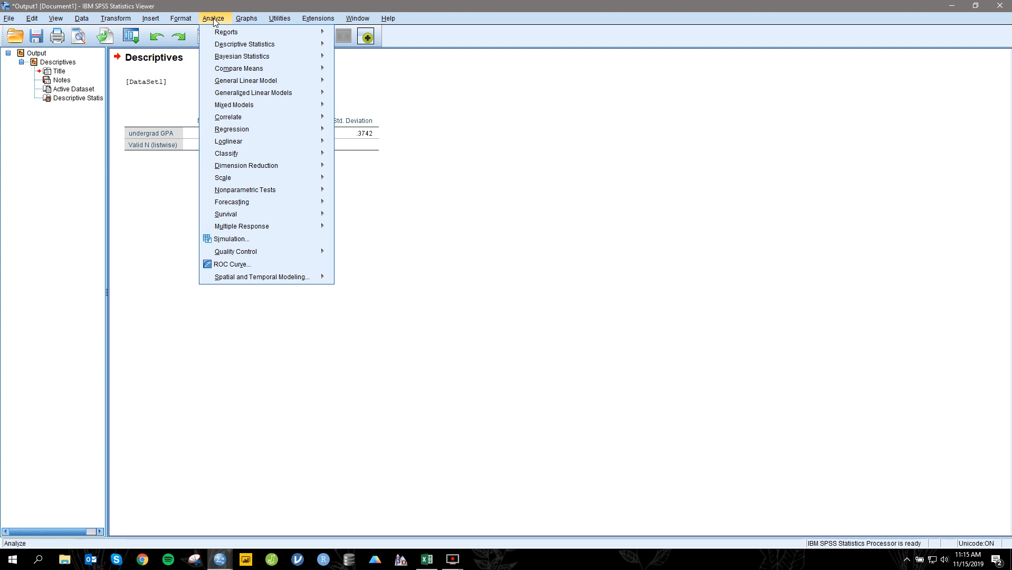
mouse_move(276, 48)
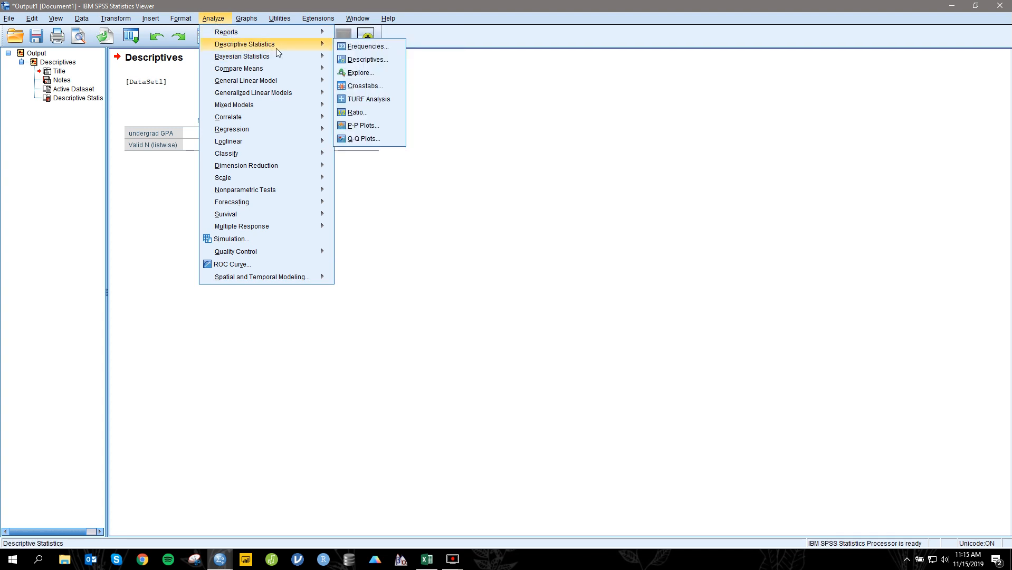
left_click(343, 48)
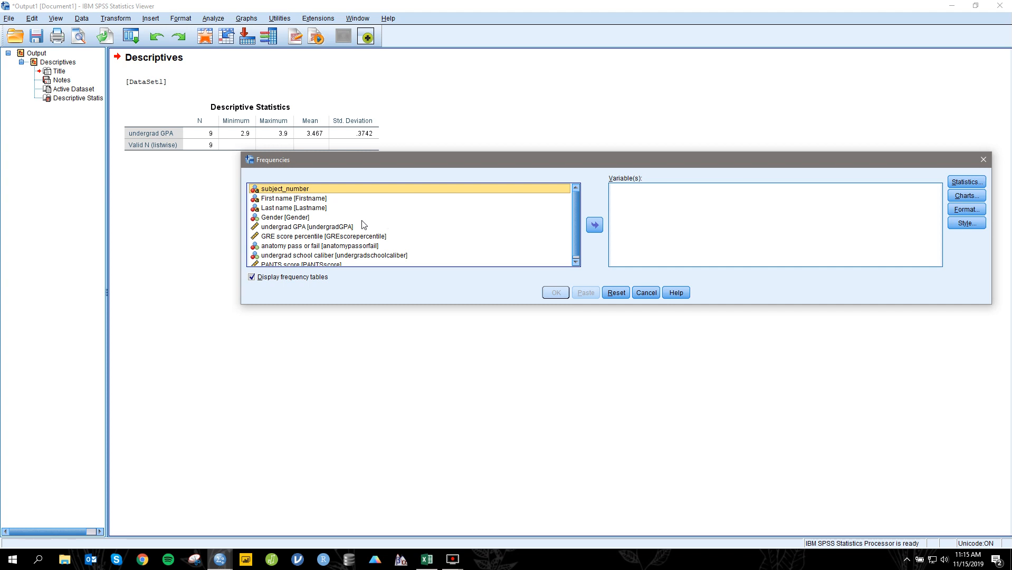
left_click(310, 218)
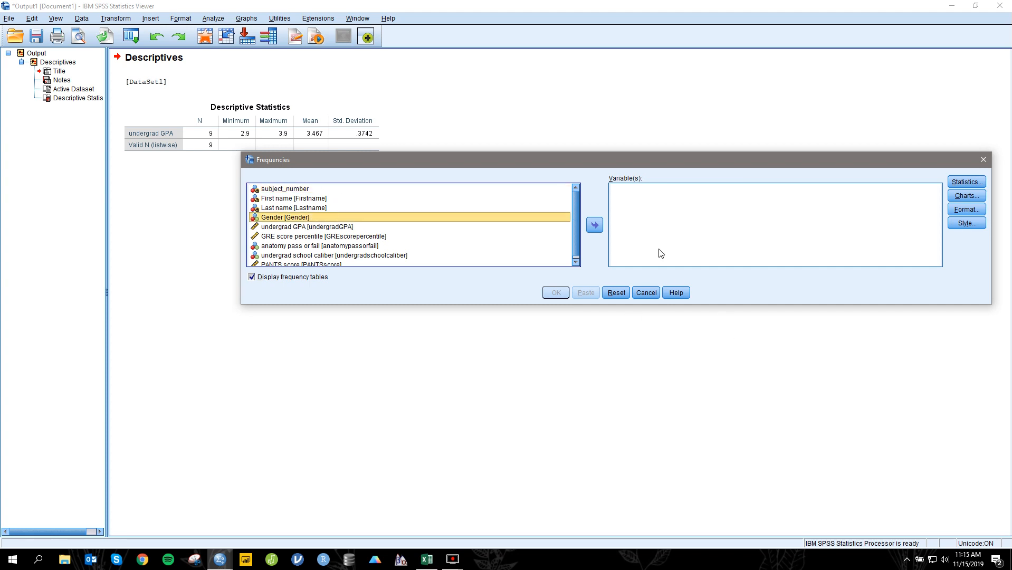
left_click(594, 225)
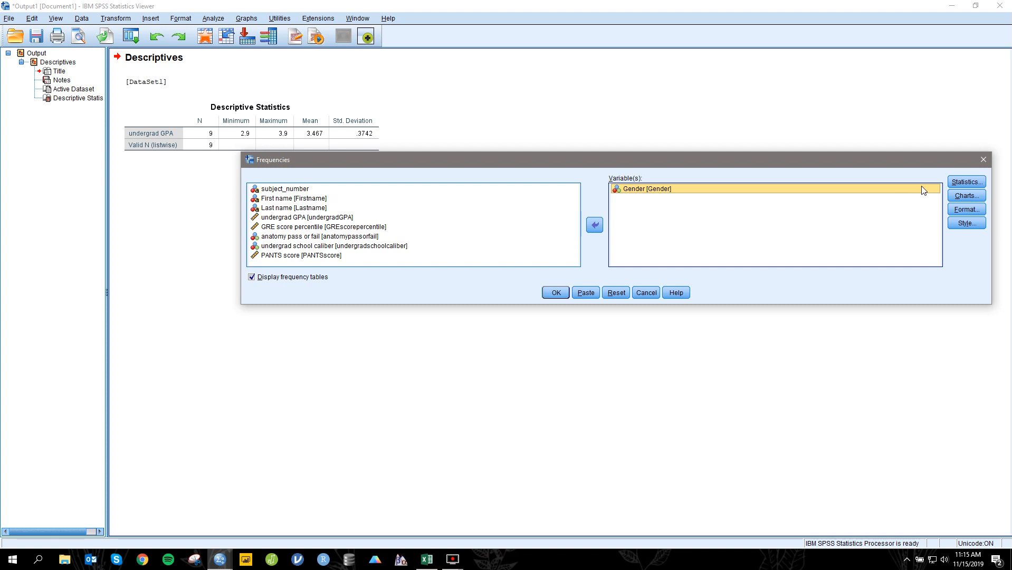
Step: Request a bar chart for the Gender frequencies without extra statistics and run the analysis
left_click(954, 186)
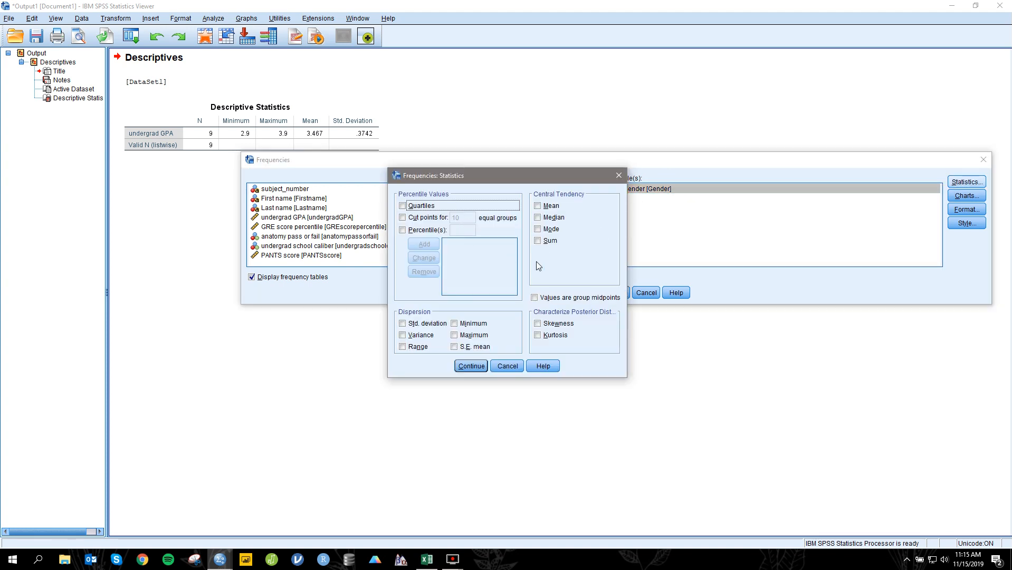
left_click(617, 176)
left_click(955, 197)
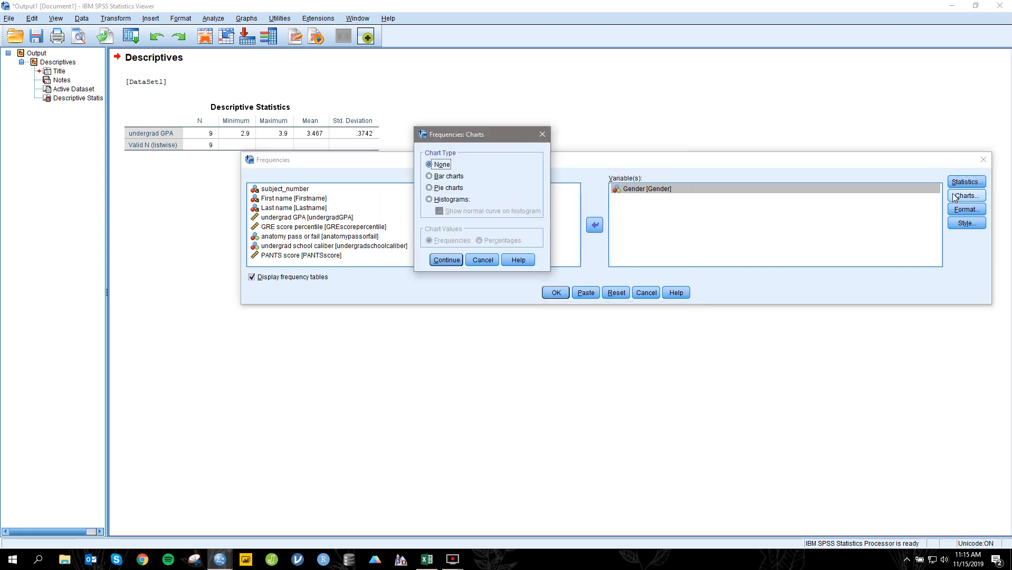
left_click(442, 177)
left_click(452, 260)
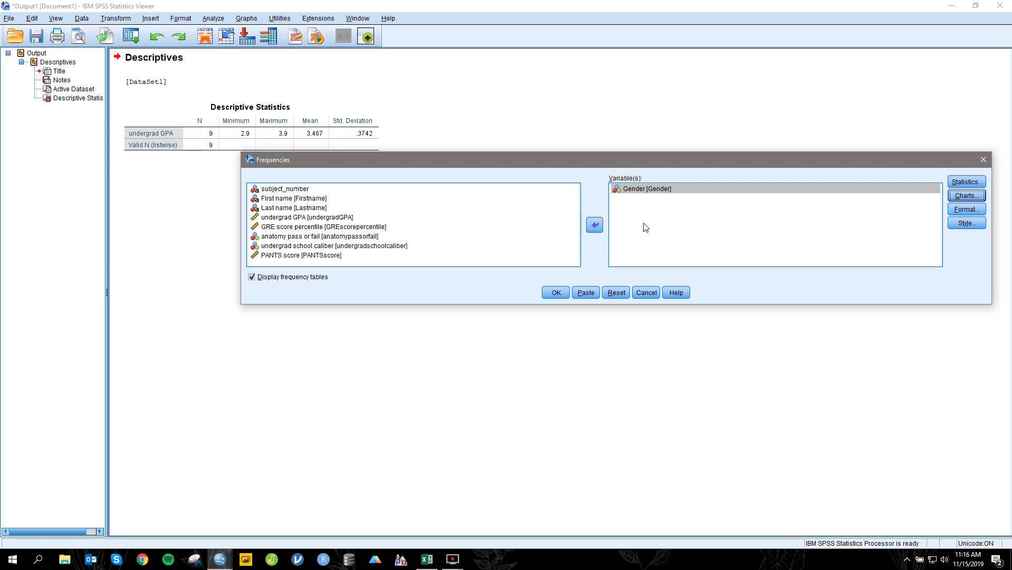
left_click(557, 293)
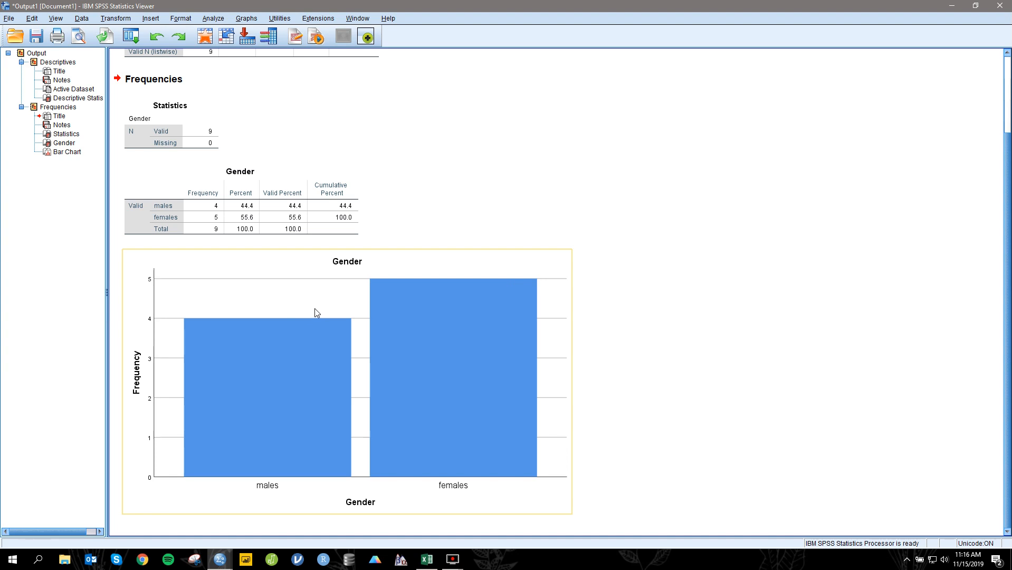
Step: Return to the data editor and set up a bivariate correlation between undergrad GPA and PANTS score
left_click(220, 559)
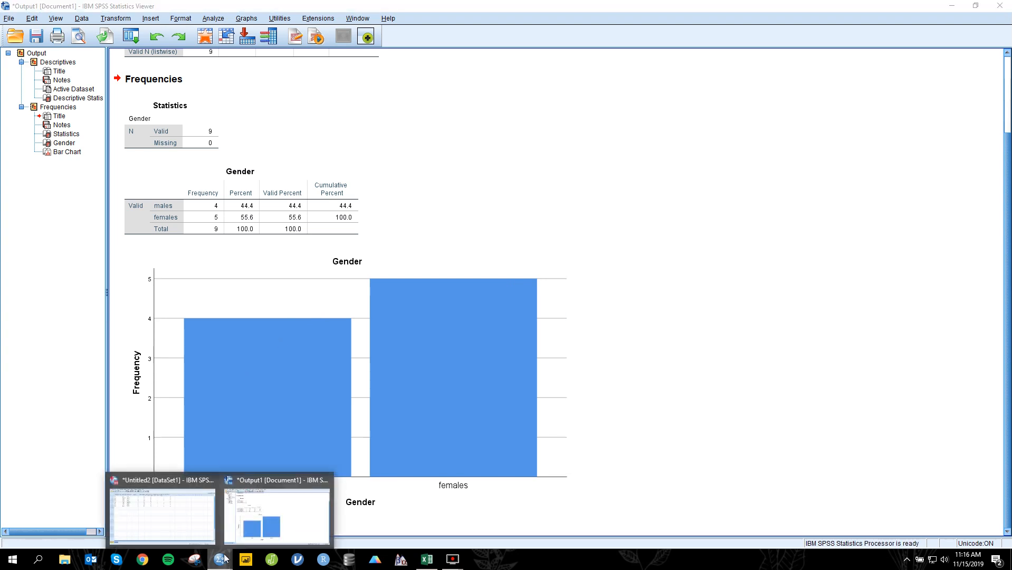
left_click(167, 511)
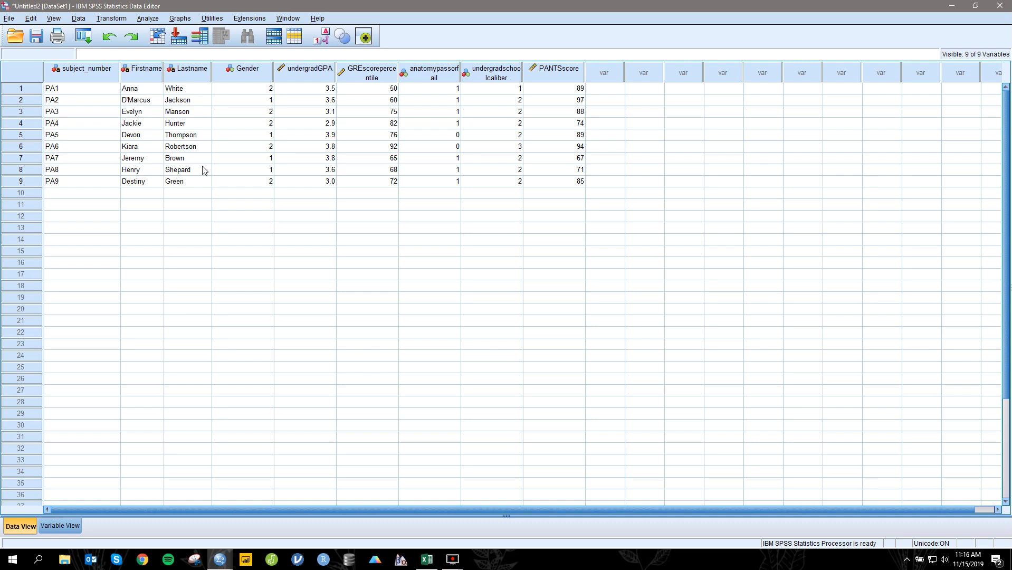
left_click(143, 20)
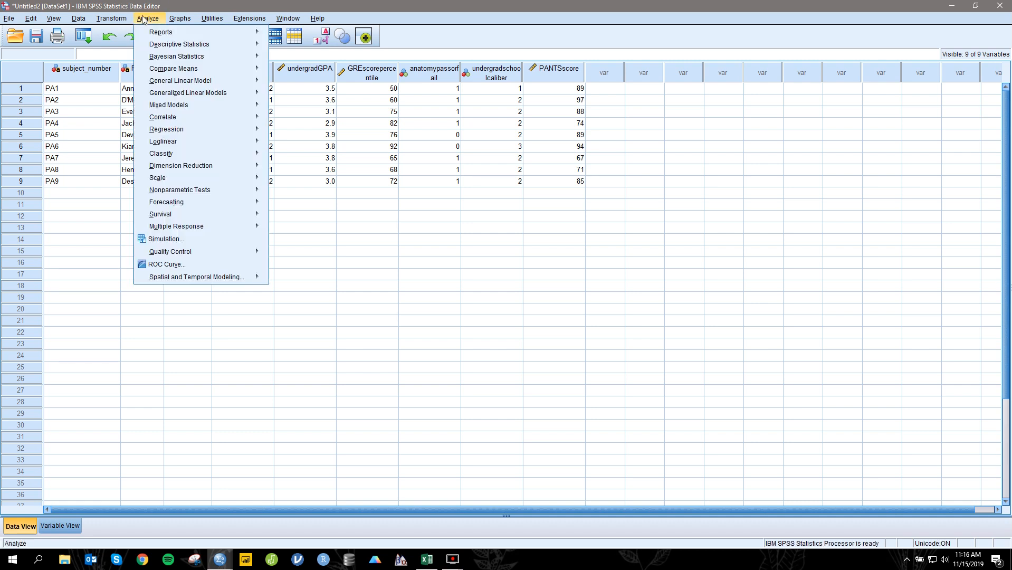
mouse_move(203, 118)
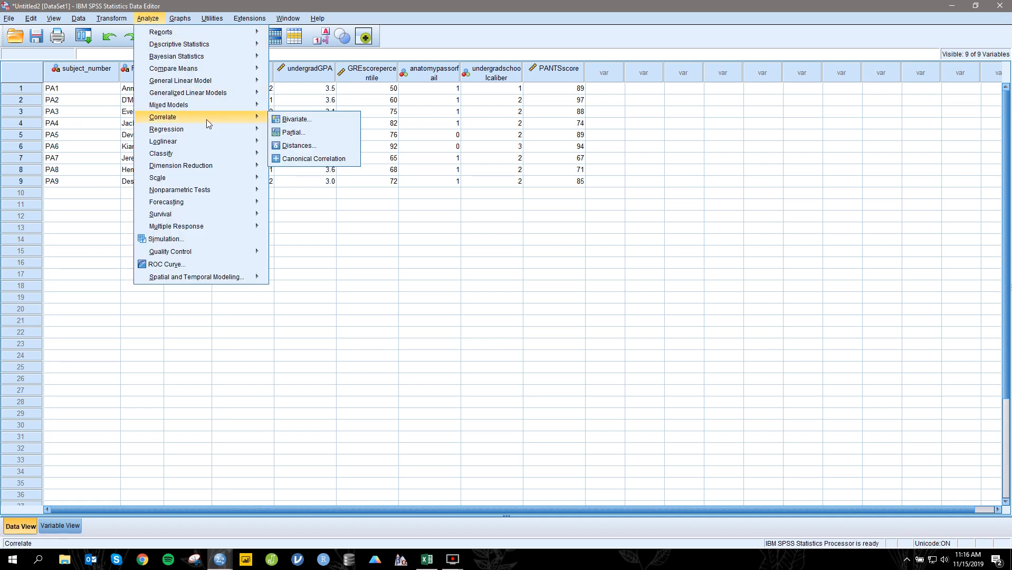
left_click(290, 120)
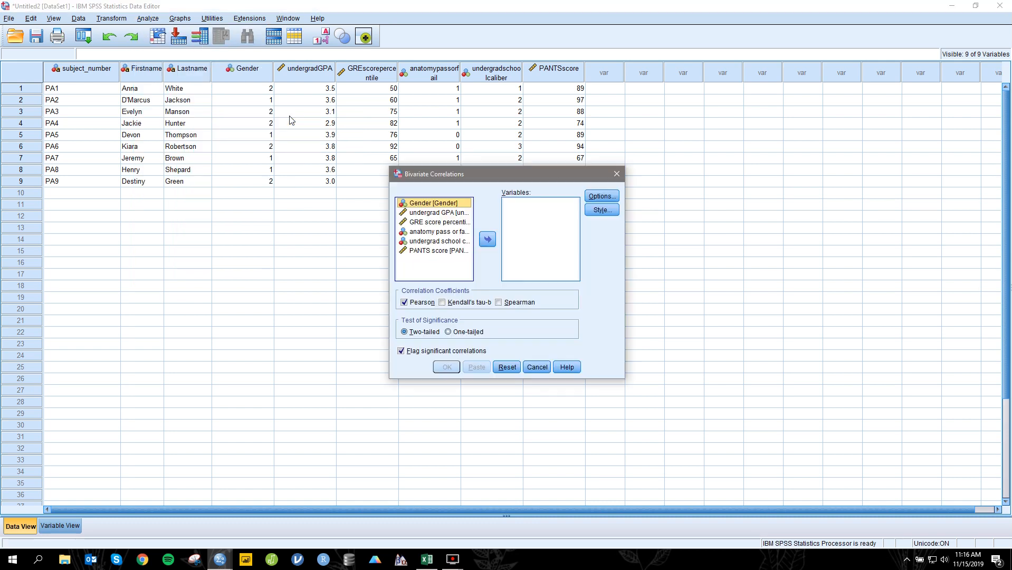
left_click(467, 216)
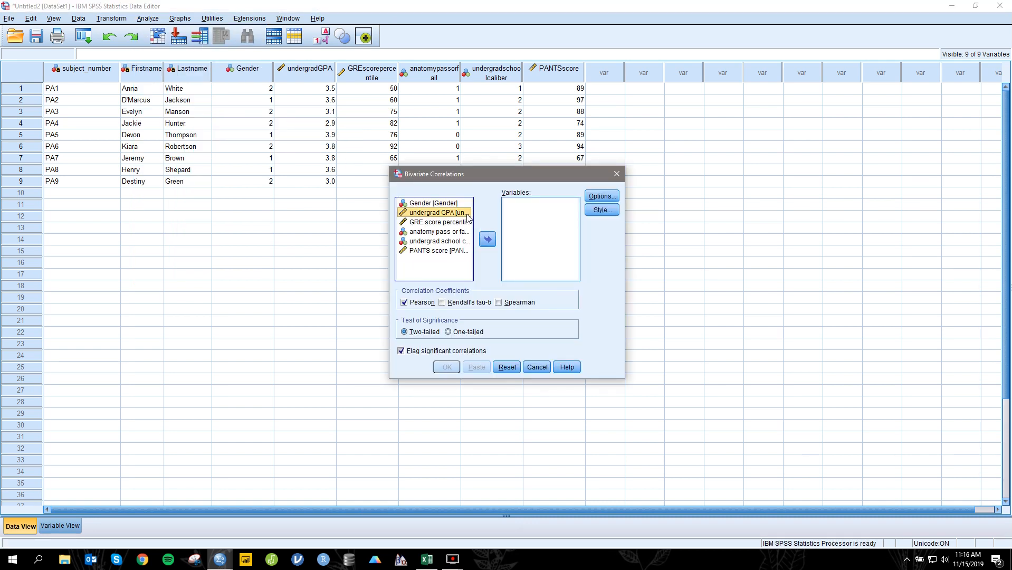
left_click(488, 239)
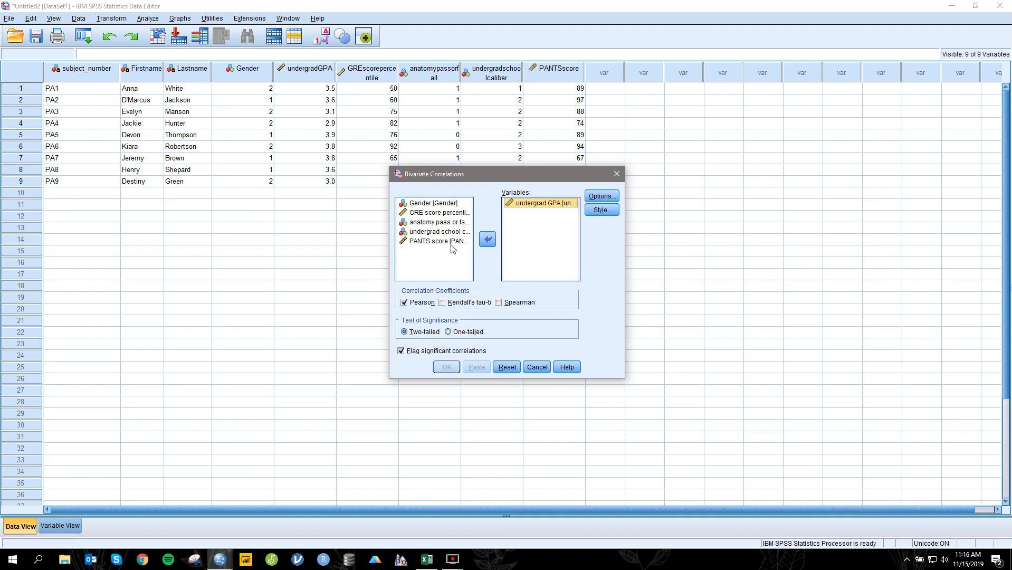
left_click(450, 242)
left_click(488, 239)
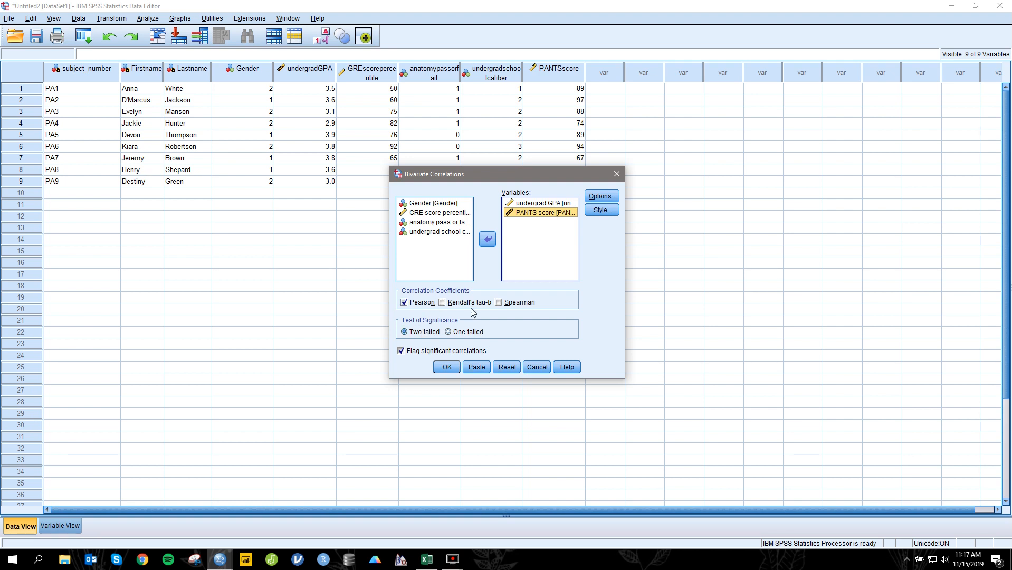
Step: Check the correlation options without changing them and run the two-tailed Pearson correlation with significant correlations flagged
left_click(593, 196)
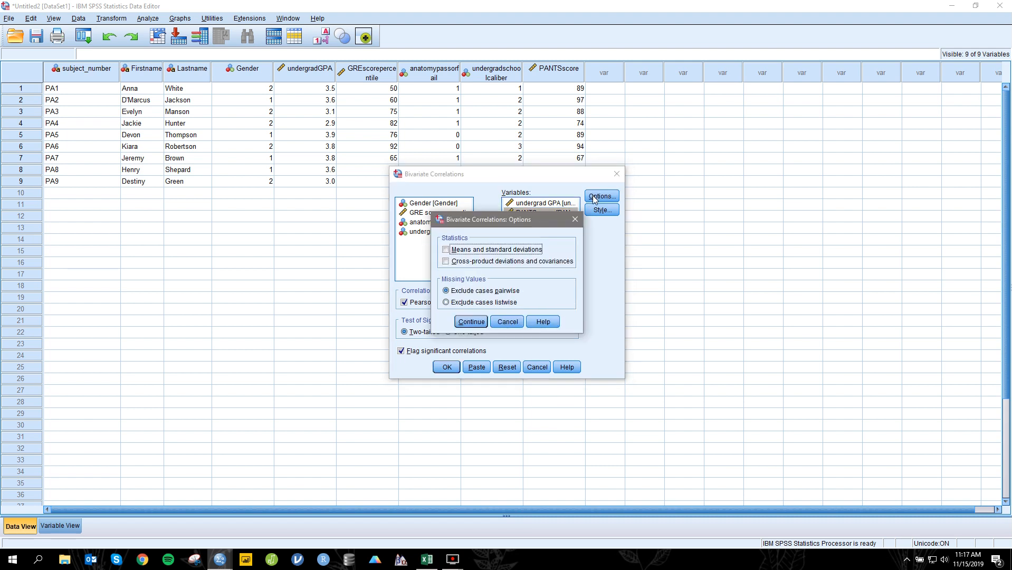
left_click(575, 220)
left_click(452, 369)
left_click(299, 427)
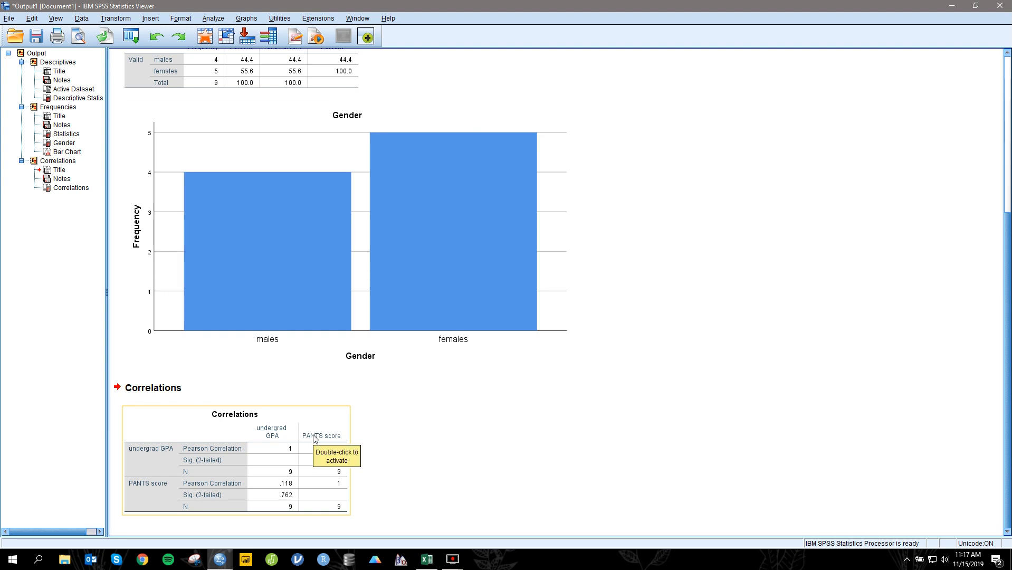
left_click(376, 474)
left_click(347, 458)
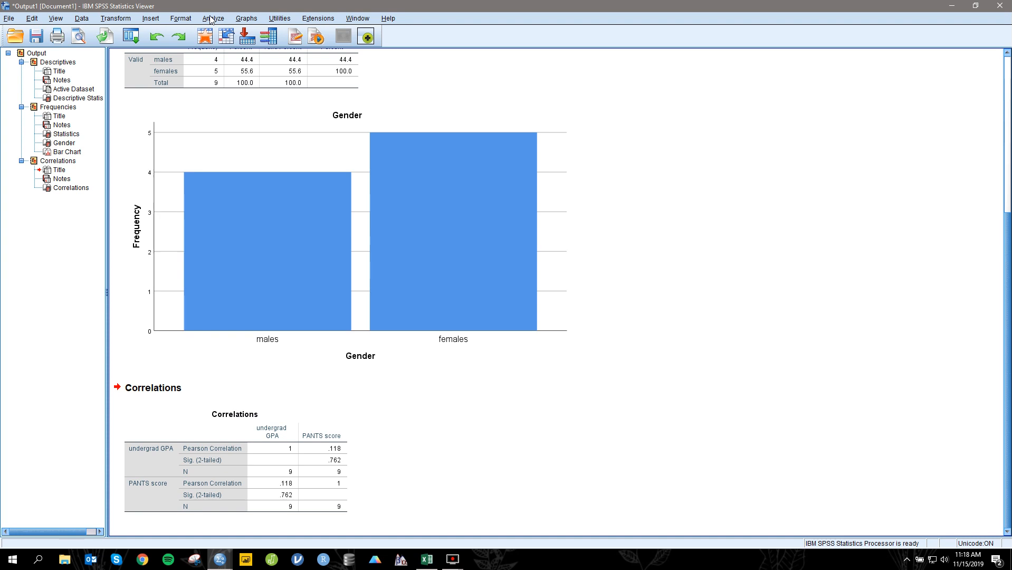
Step: Return to the data editor and start a linear regression with Gender and undergrad GPA as independent variables
left_click(951, 6)
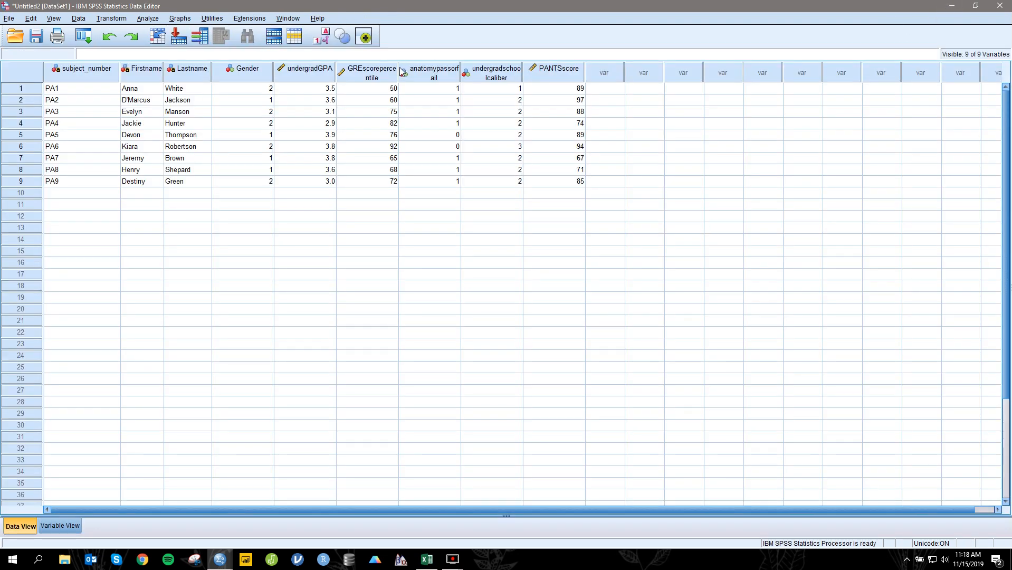
mouse_move(400, 68)
left_click(148, 19)
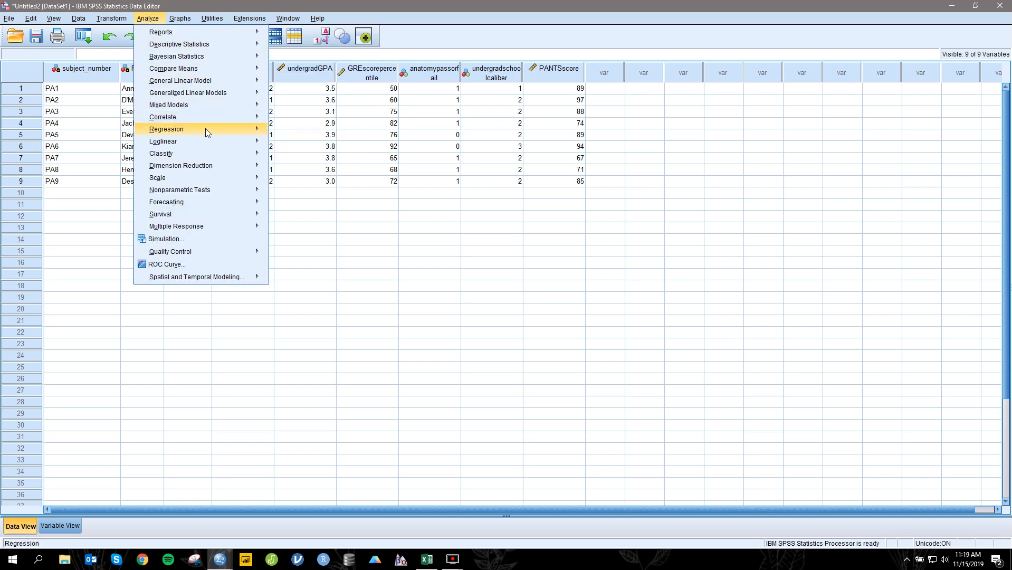
mouse_move(208, 128)
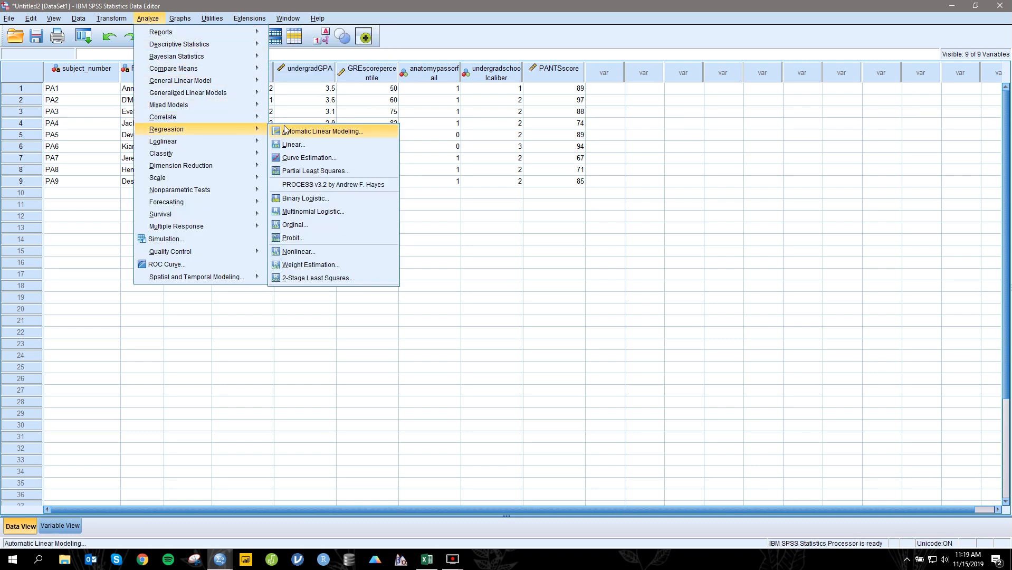
left_click(326, 144)
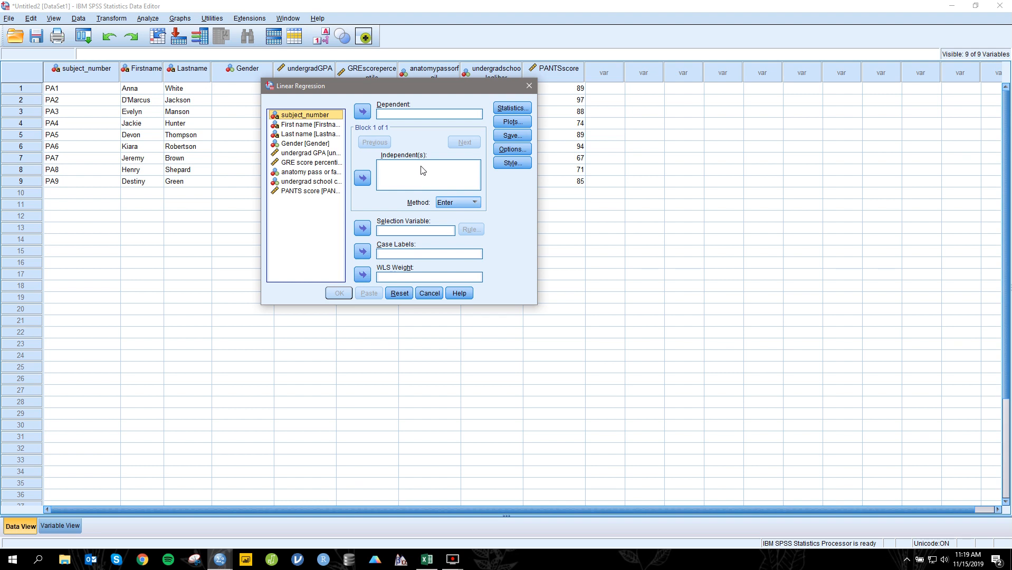
left_click(319, 144)
left_click(362, 178)
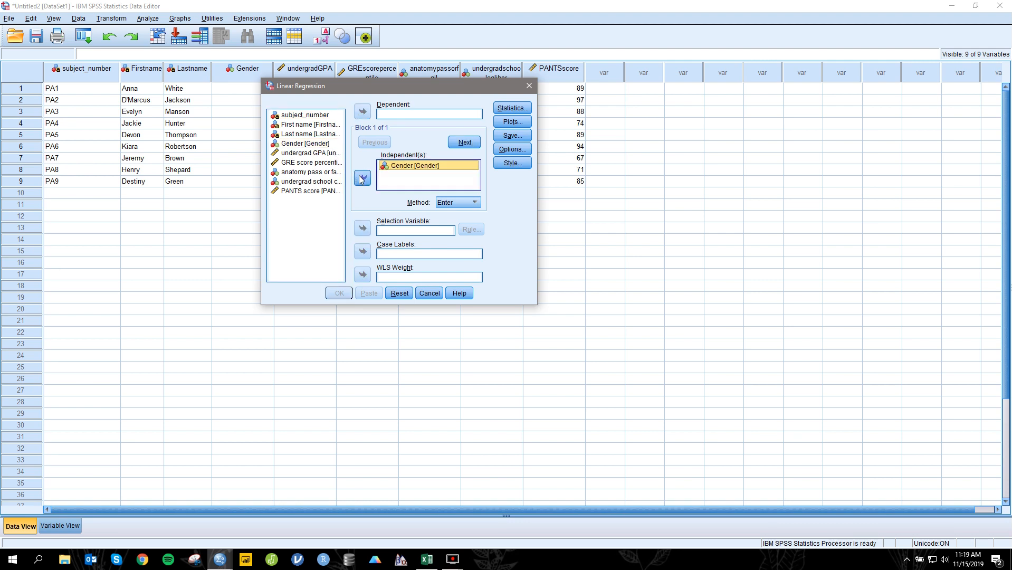
left_click(322, 157)
left_click(323, 153)
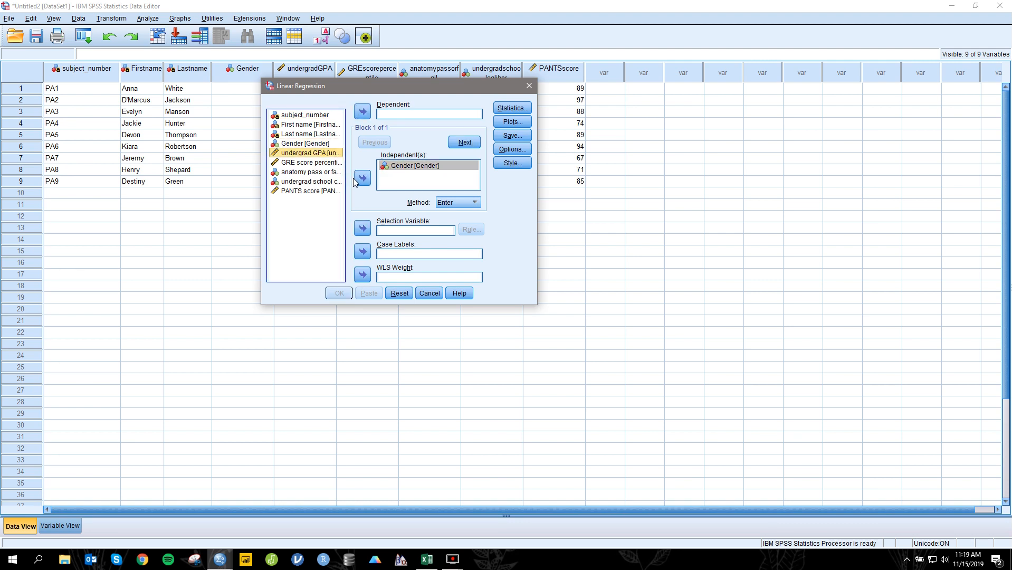
left_click(362, 178)
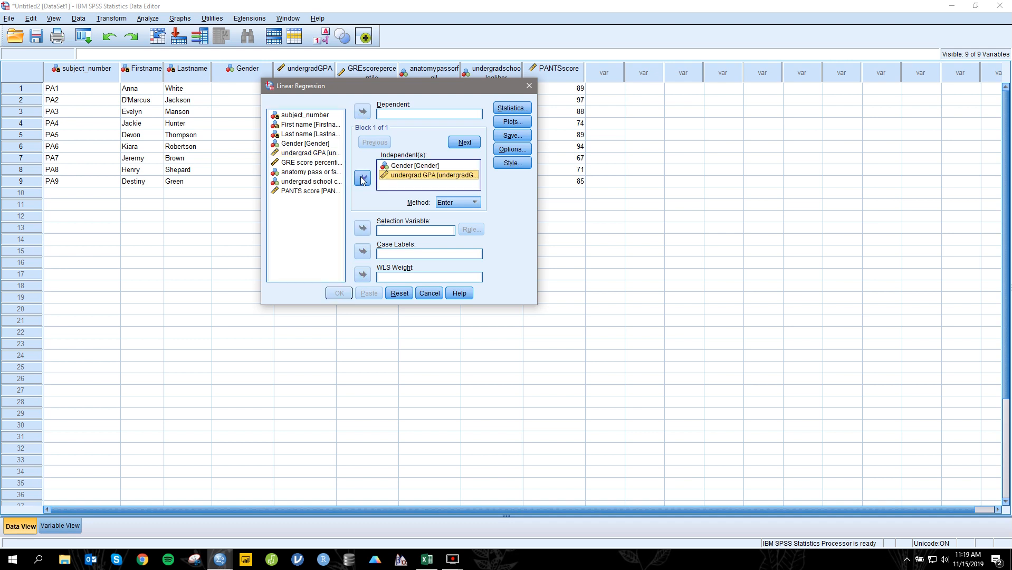
Step: Add GRE score percentile and anatomy pass or fail to the regression's independent variables and review the list
left_click(331, 172)
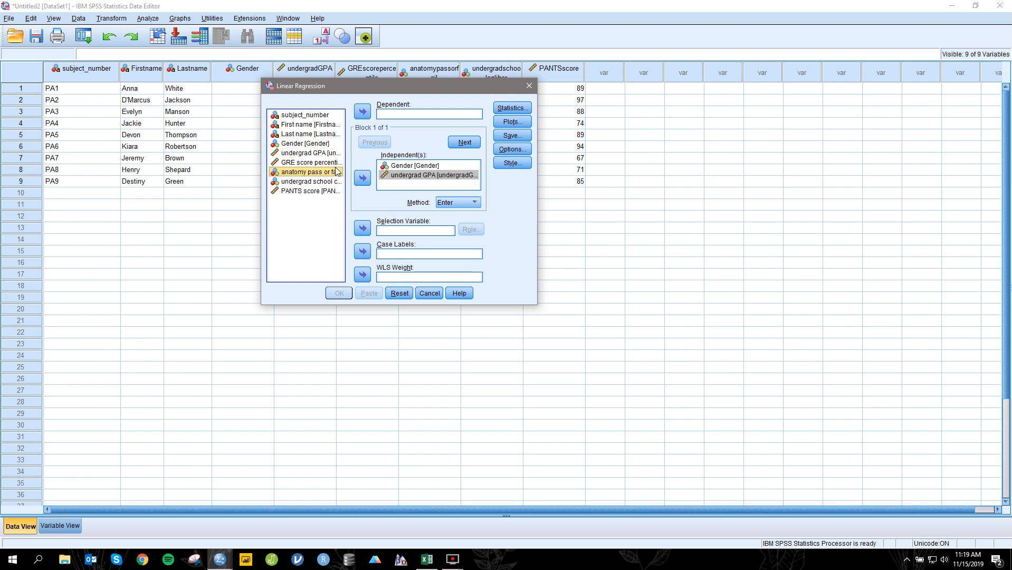
left_click(337, 162)
left_click(361, 180)
left_click(331, 173)
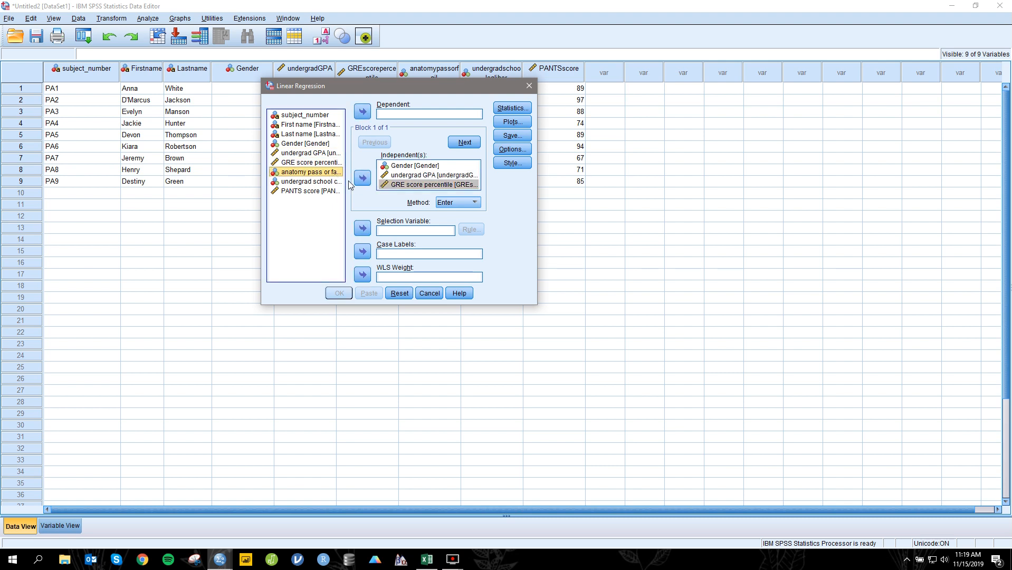
left_click(362, 178)
scroll(455, 181, "up", 1)
left_click(459, 178)
scroll(456, 184, "down", 1)
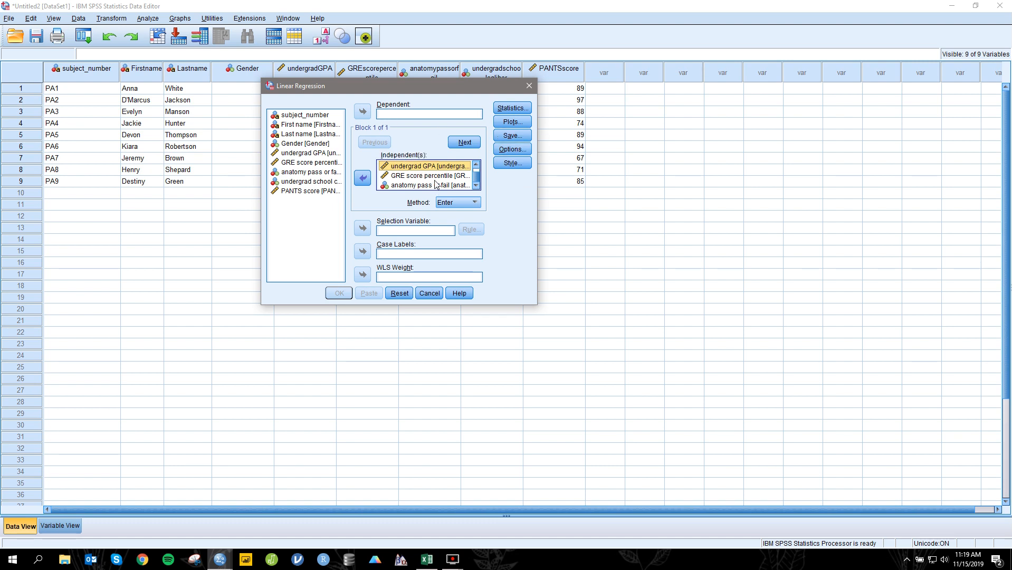
Step: Set PANTS score as the dependent variable and add R squared change and collinearity diagnostics to the regression statistics
left_click(330, 191)
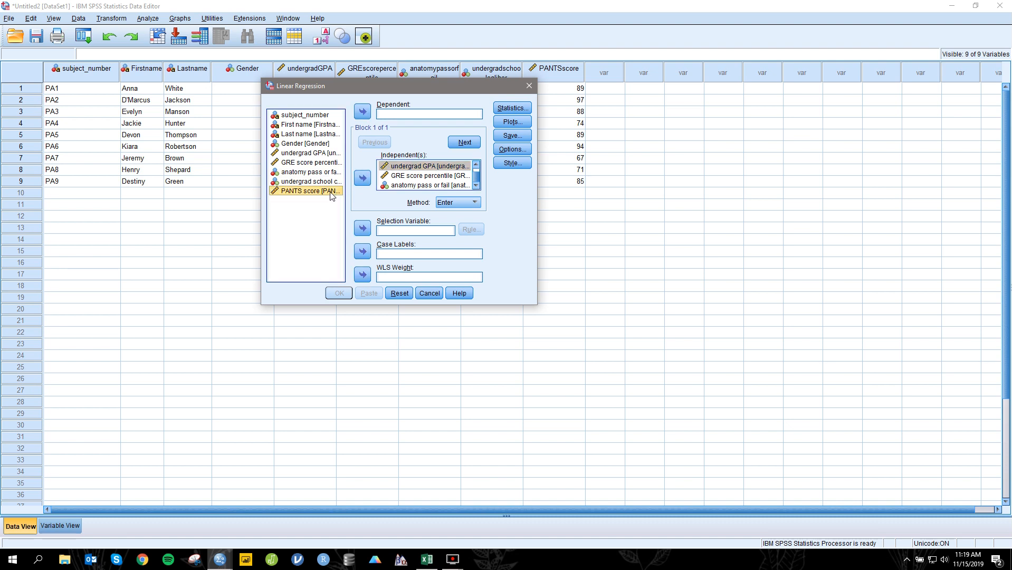
left_click(362, 111)
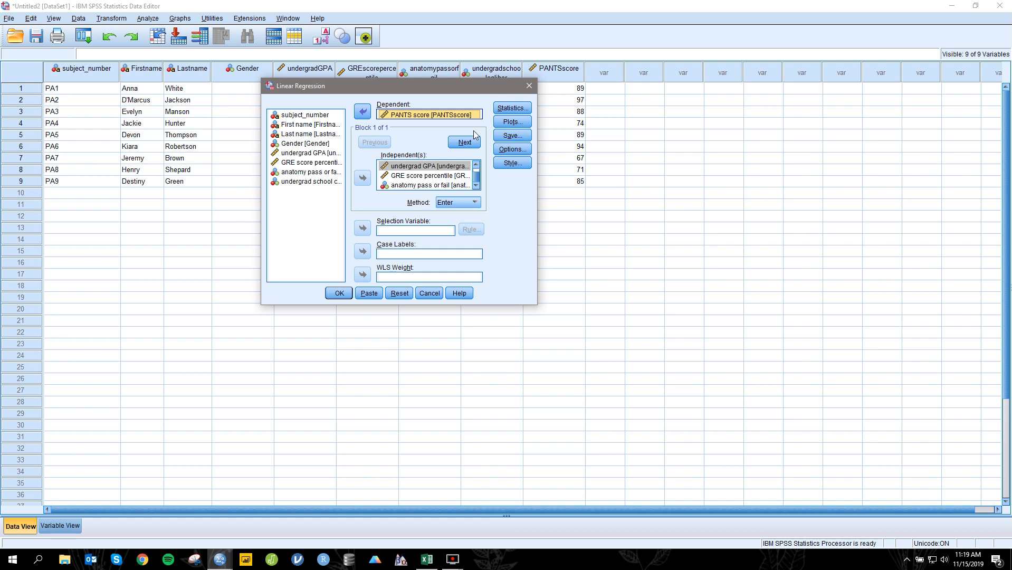
left_click(512, 108)
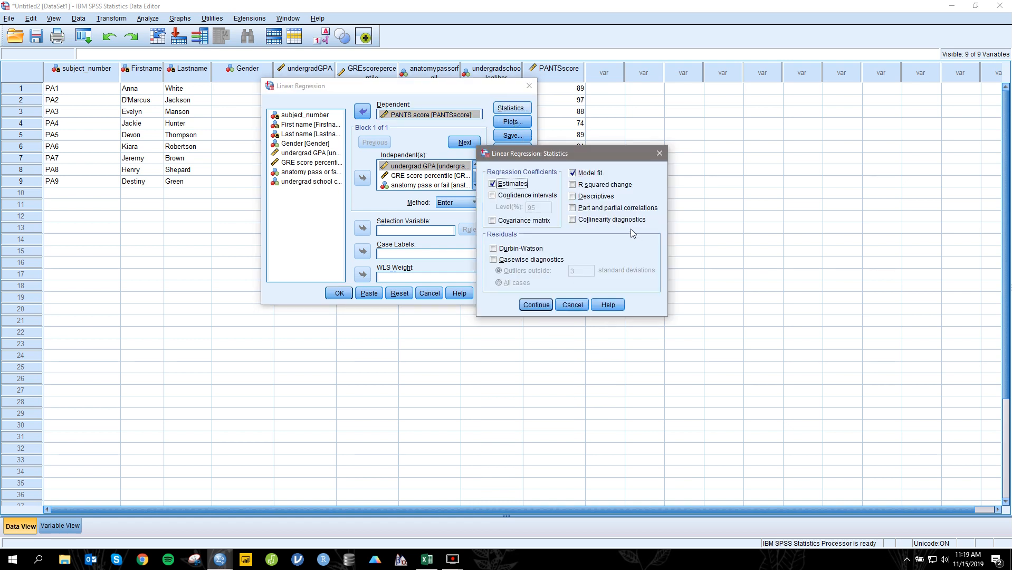
left_click(609, 187)
left_click(620, 225)
left_click(547, 307)
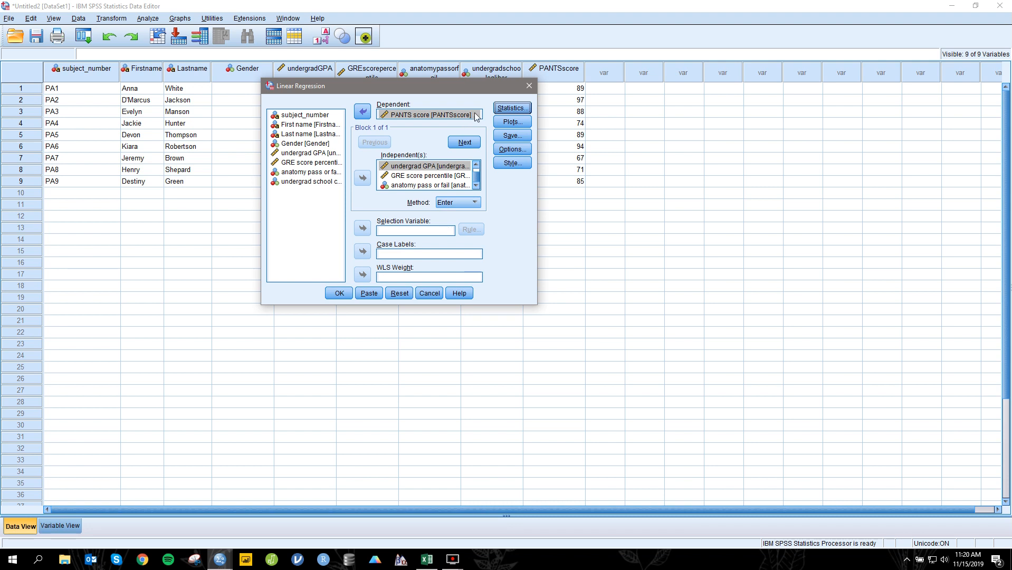
Step: Check the regression's plot and option settings without changing them and run the analysis
left_click(514, 123)
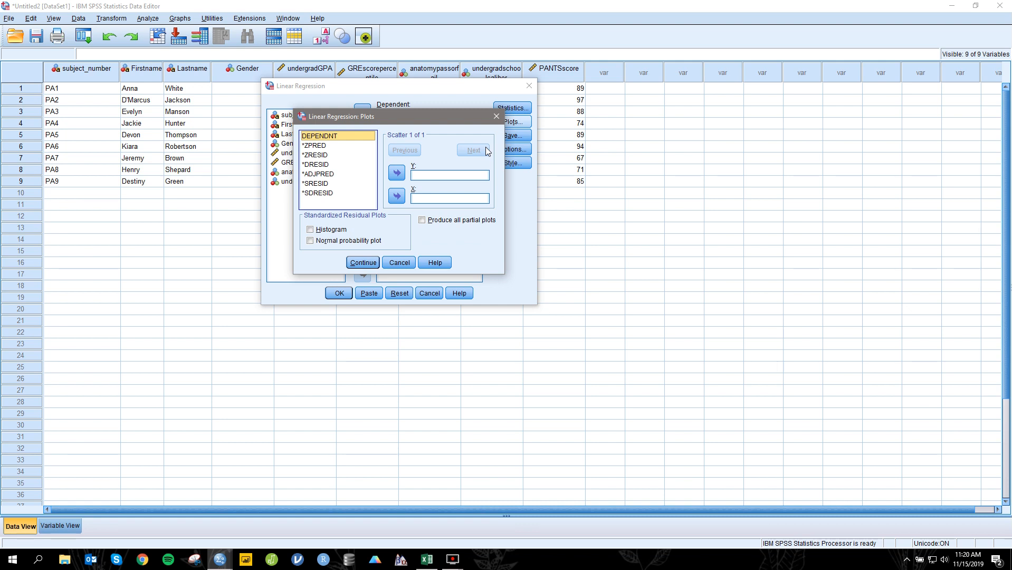
left_click(496, 116)
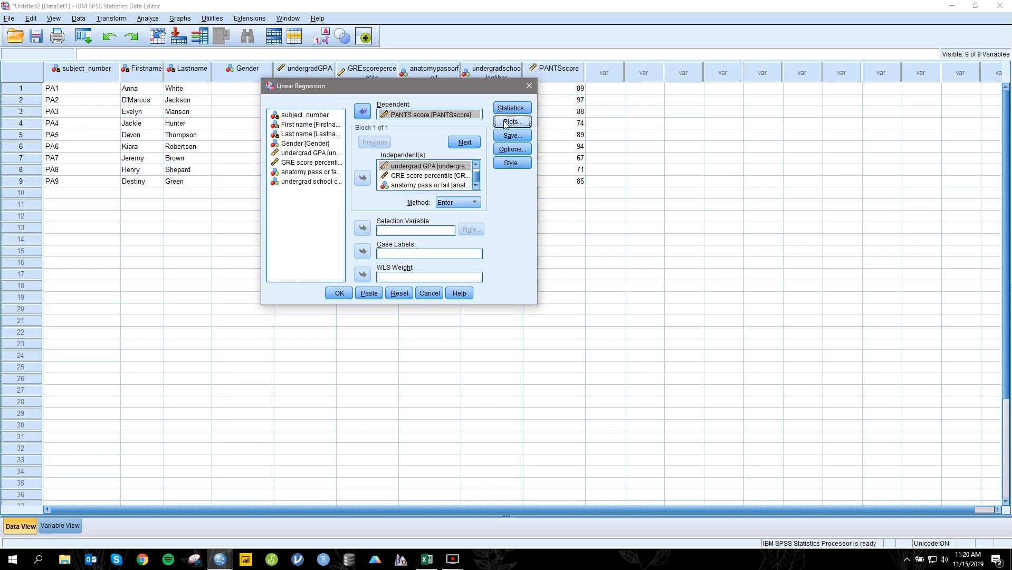
left_click(521, 150)
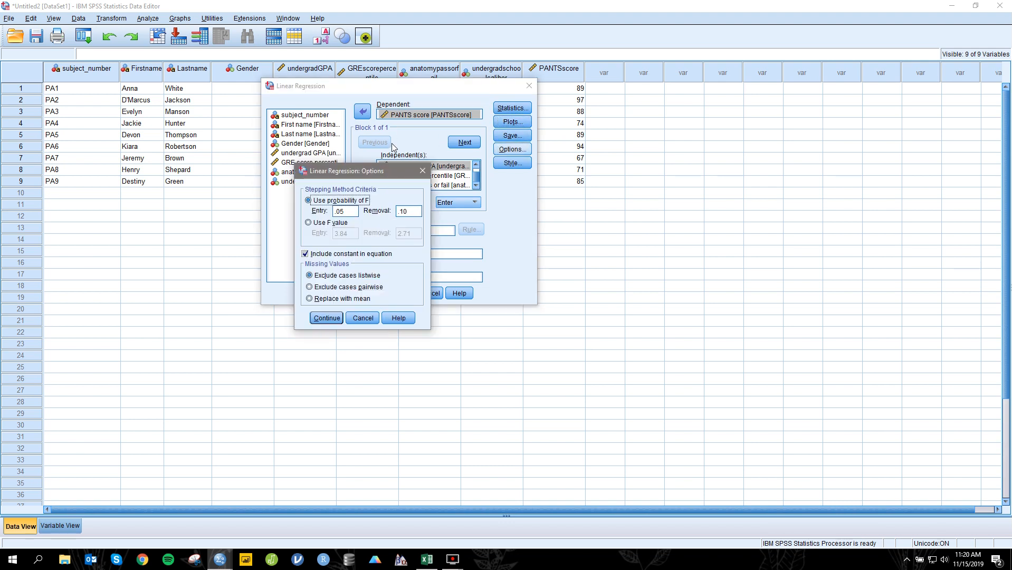
left_click(422, 171)
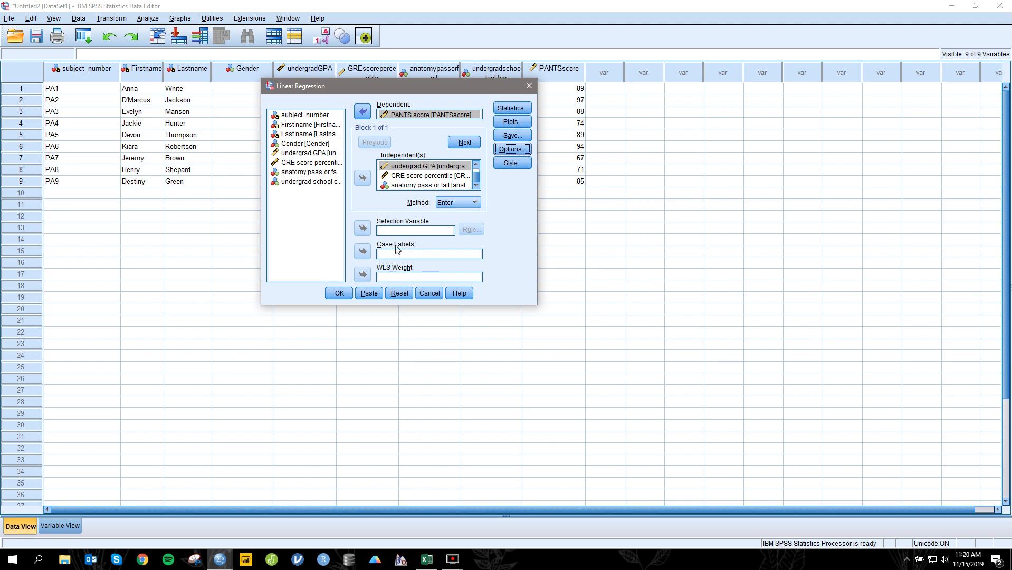
left_click(337, 294)
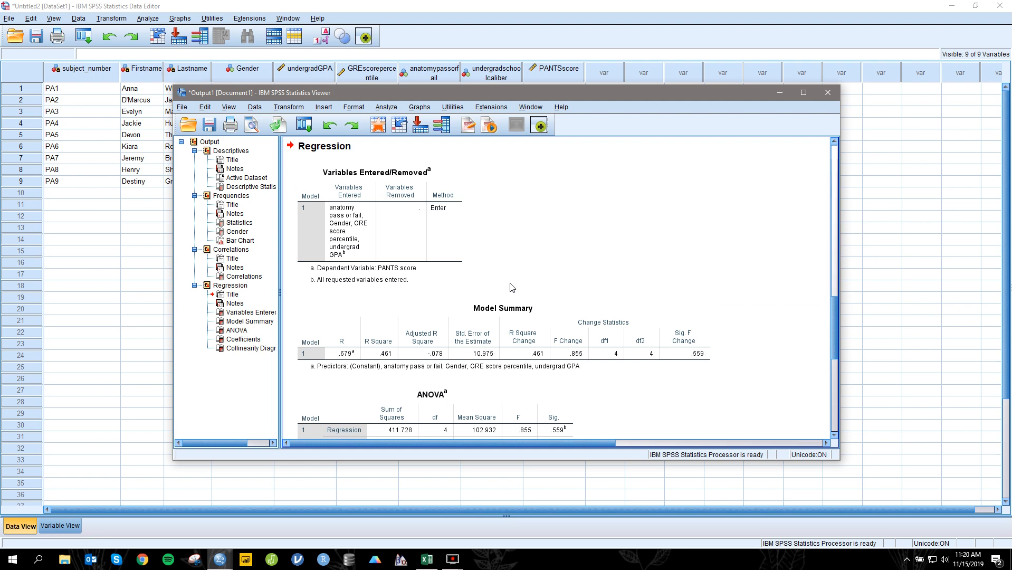
Step: Maximize the output window and examine the regression's model summary, ANOVA, coefficients and collinearity diagnostics tables
left_click_drag(531, 90, 449, 1)
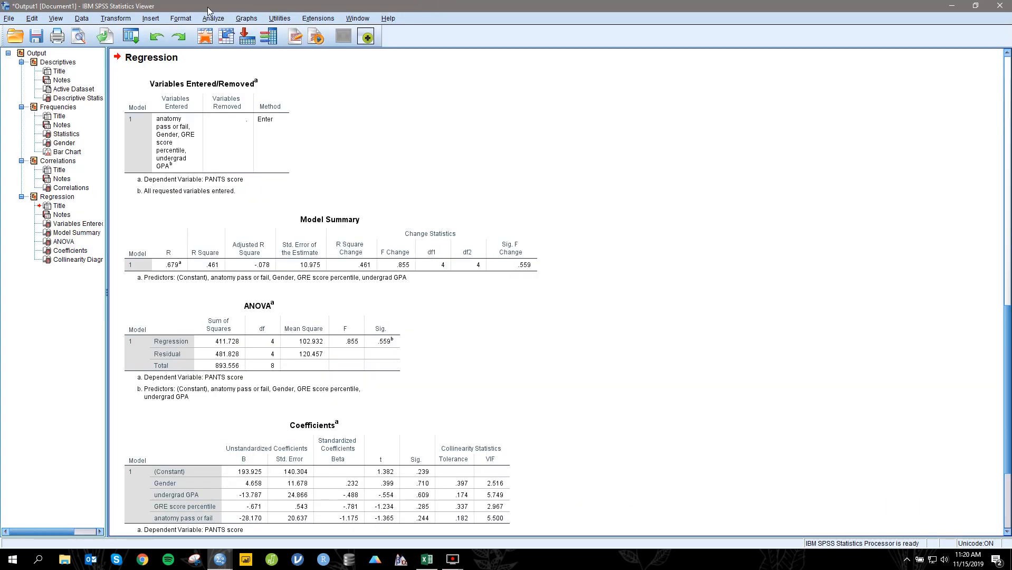
left_click_drag(226, 159, 399, 279)
scroll(398, 278, "down", 3)
left_click(351, 143)
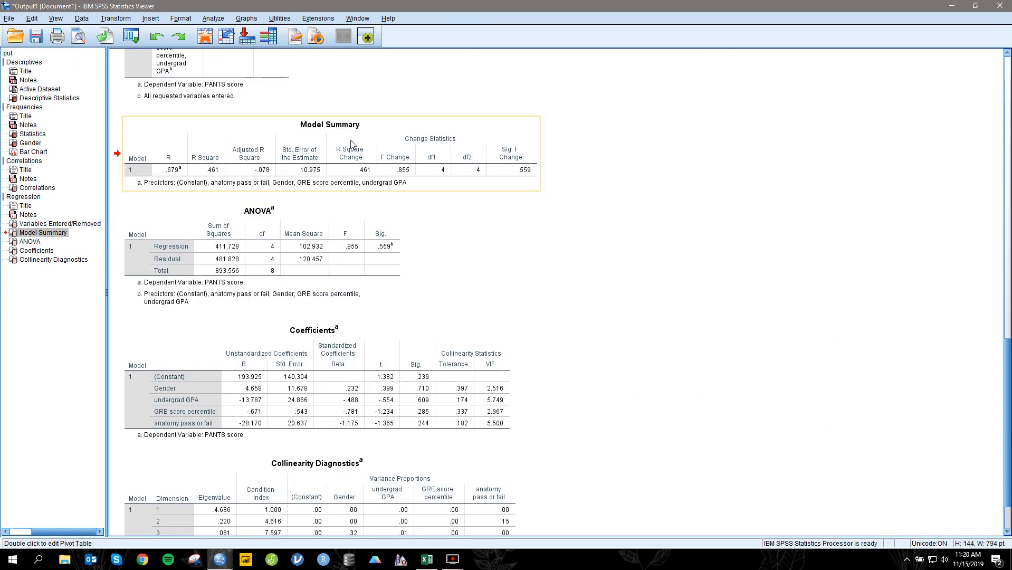
left_click_drag(357, 143, 362, 172)
left_click(384, 160)
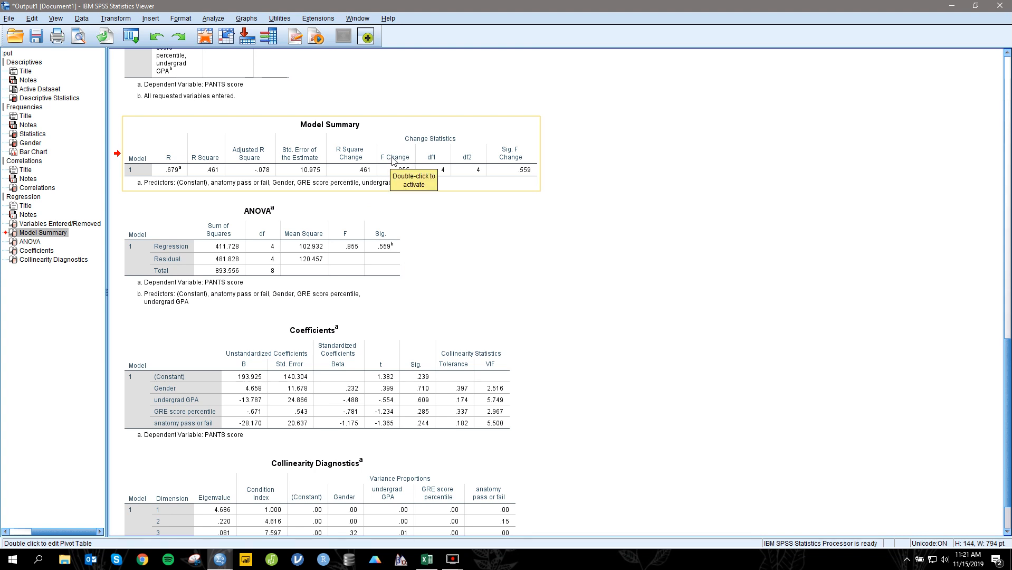
scroll(393, 161, "down", 2)
left_click(313, 153)
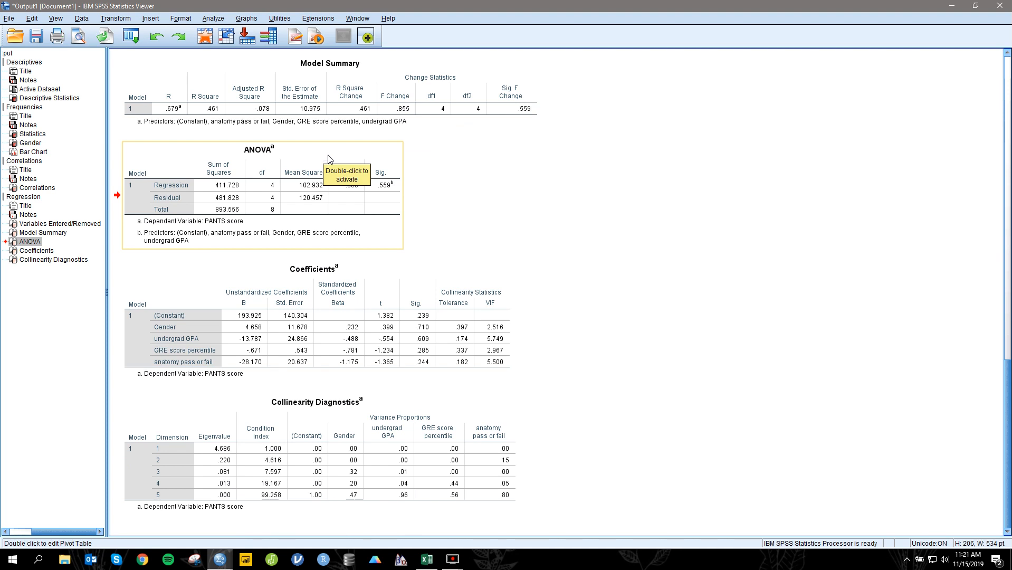
left_click(244, 423)
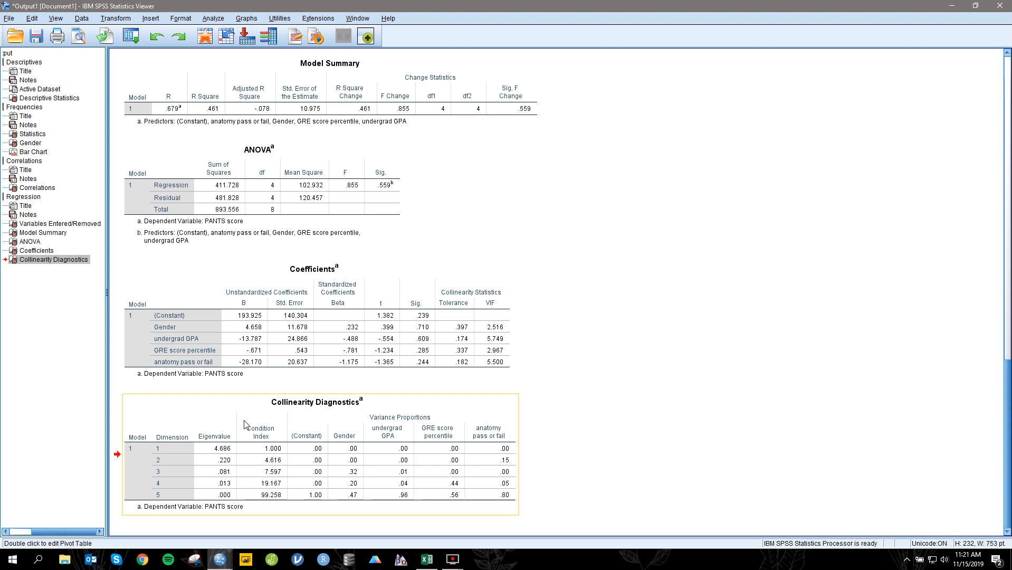
left_click(482, 326)
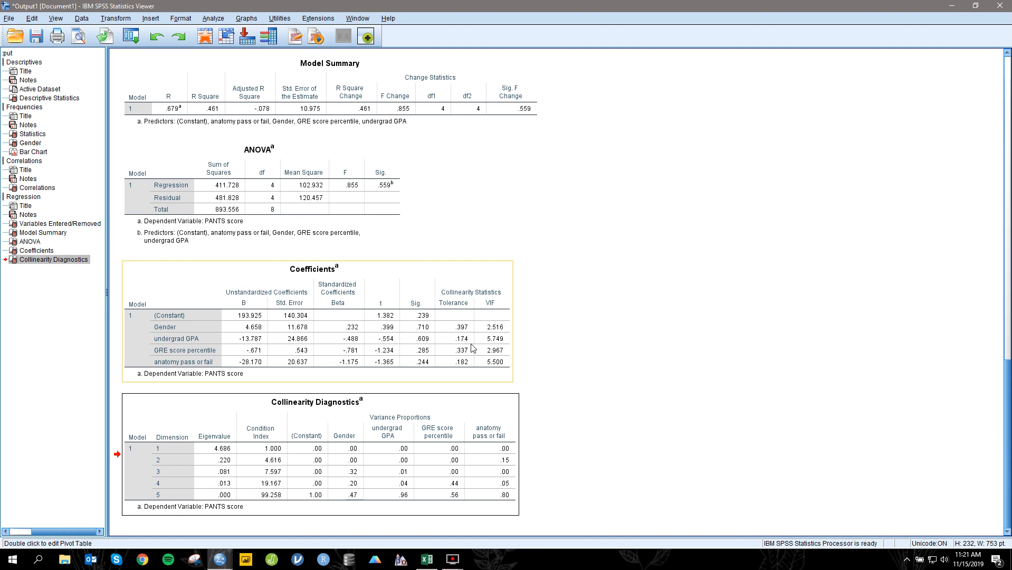
left_click(423, 280)
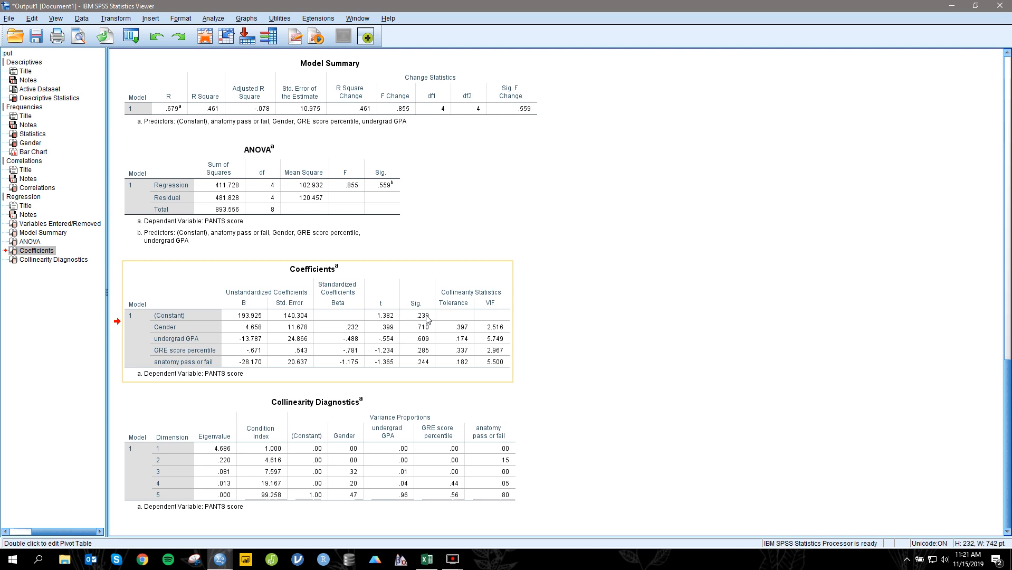
left_click_drag(227, 244, 649, 404)
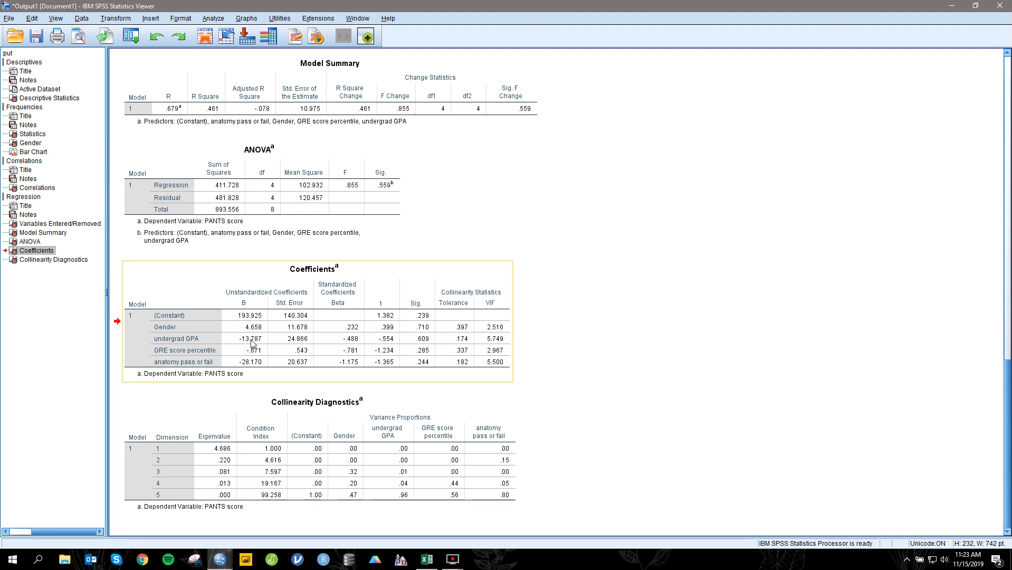
Step: Set up a simple scatter chart with fit line in Chart Builder, with PANTS score on the Y axis and undergrad GPA on the X axis
left_click(258, 20)
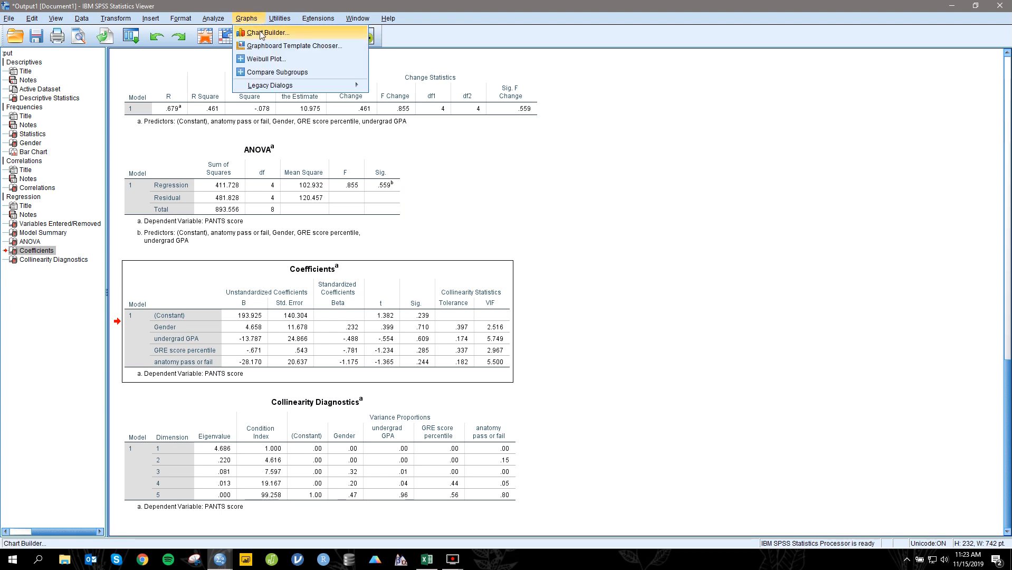
left_click(261, 33)
left_click(490, 334)
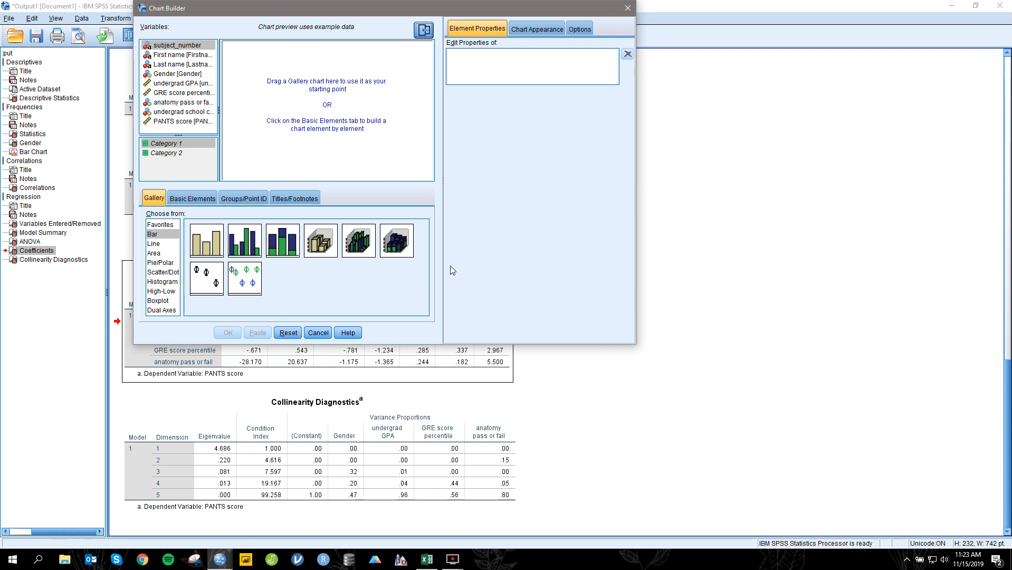
left_click(167, 273)
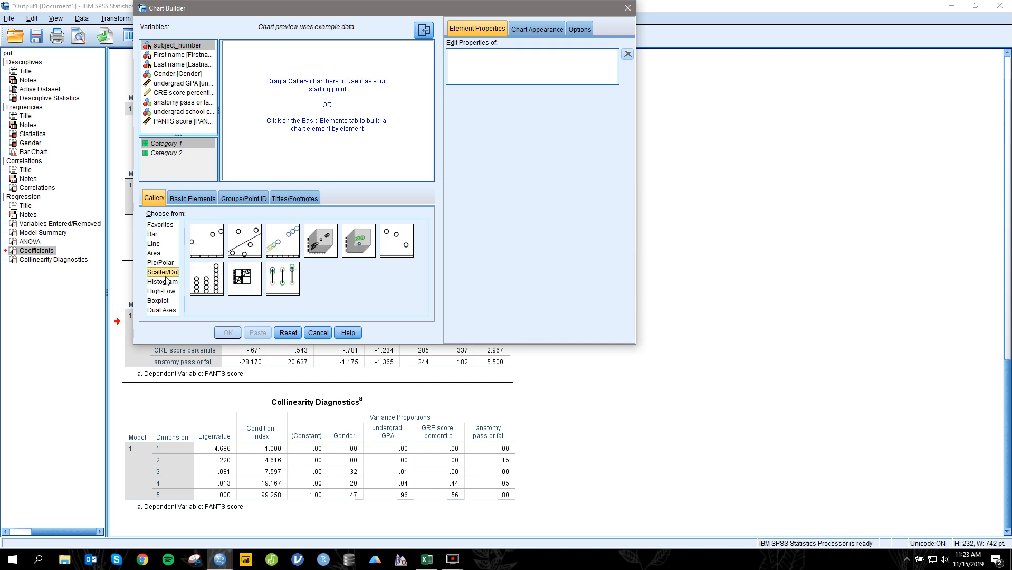
left_click(238, 240)
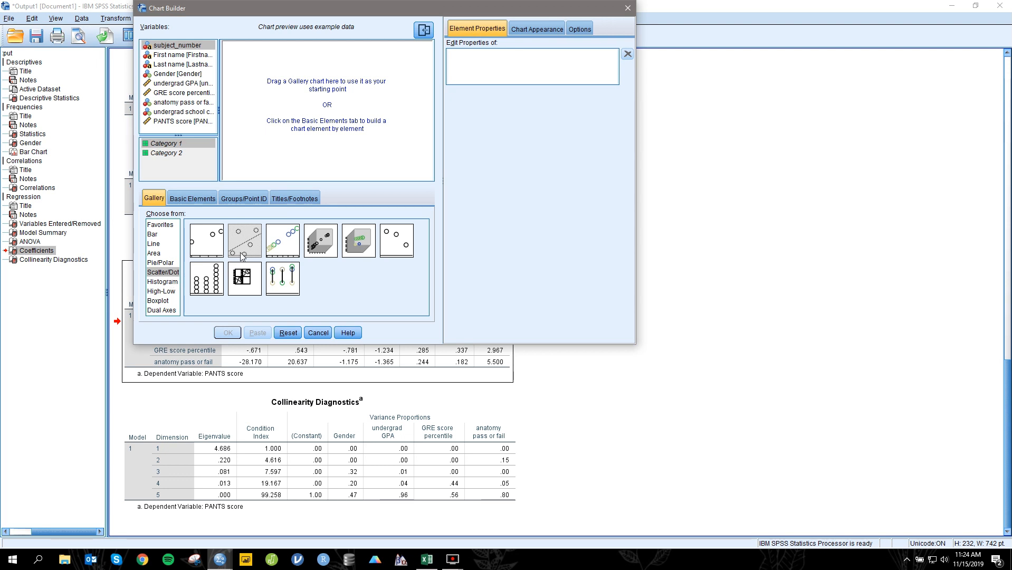
left_click_drag(243, 248, 282, 96)
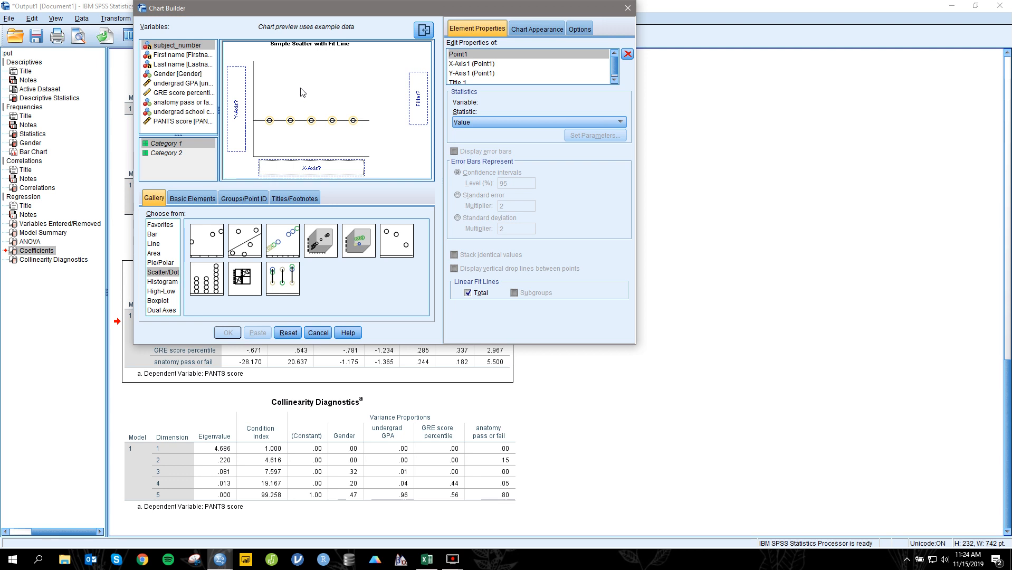
left_click_drag(182, 121, 231, 111)
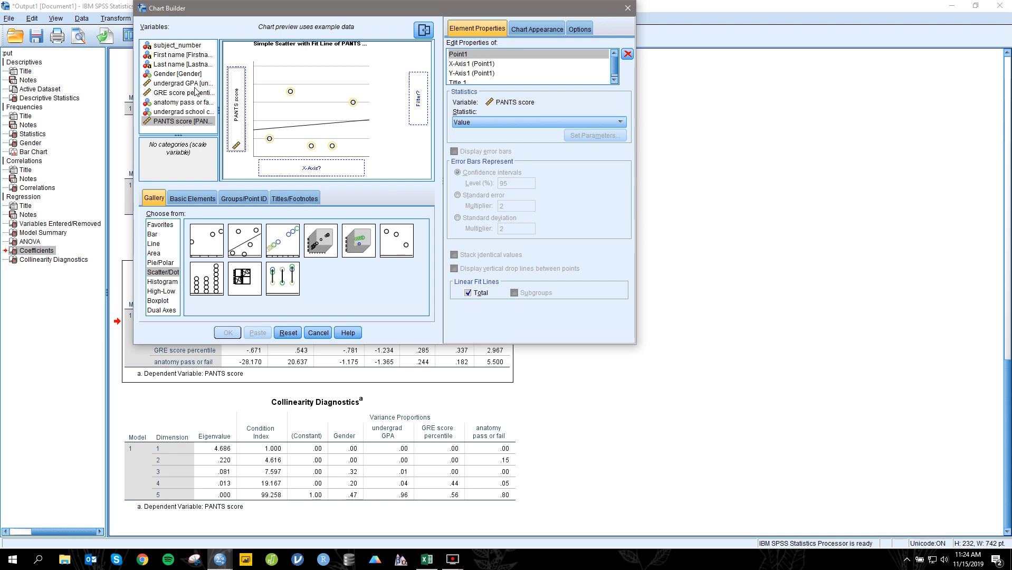
left_click_drag(195, 85, 316, 171)
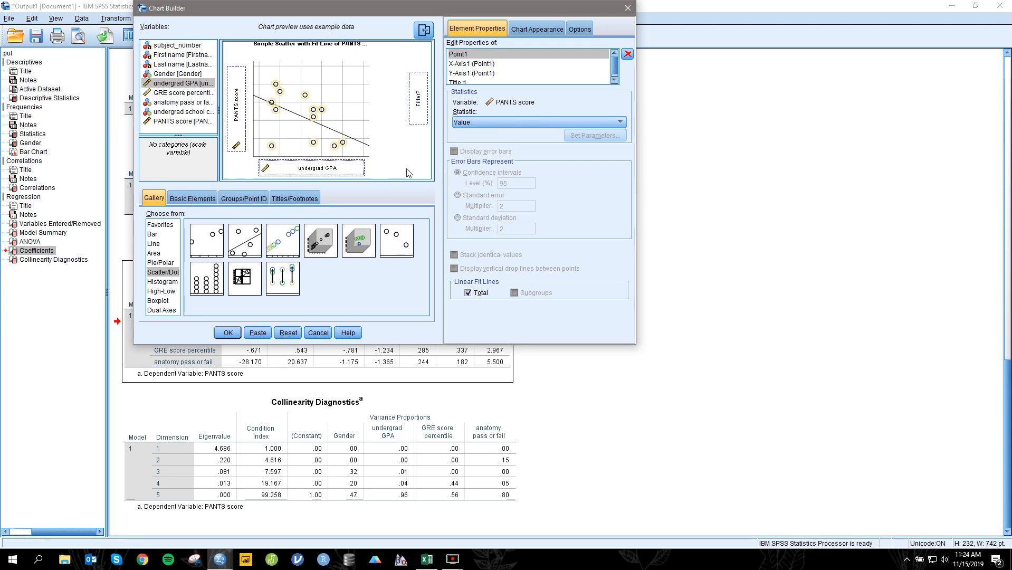
Step: Generate the scatter chart of PANTS score by undergrad GPA and select it in the output
left_click(228, 332)
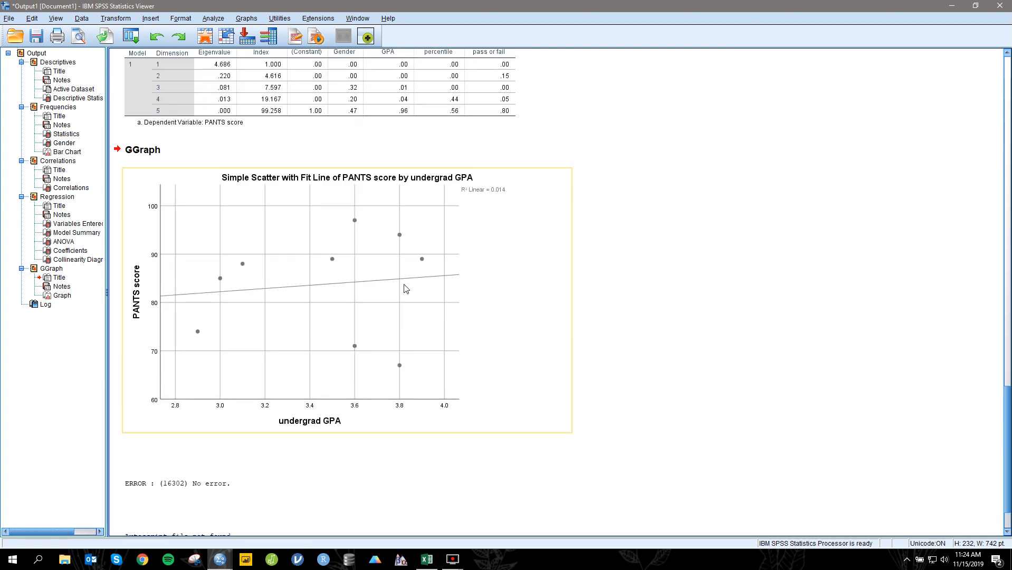
left_click(400, 271)
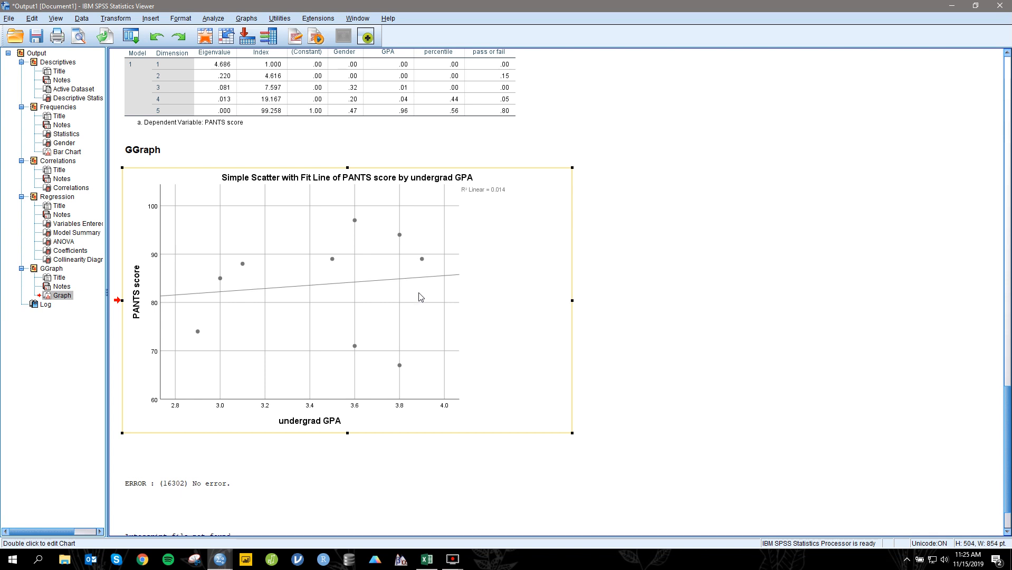
scroll(418, 303, "up", 5)
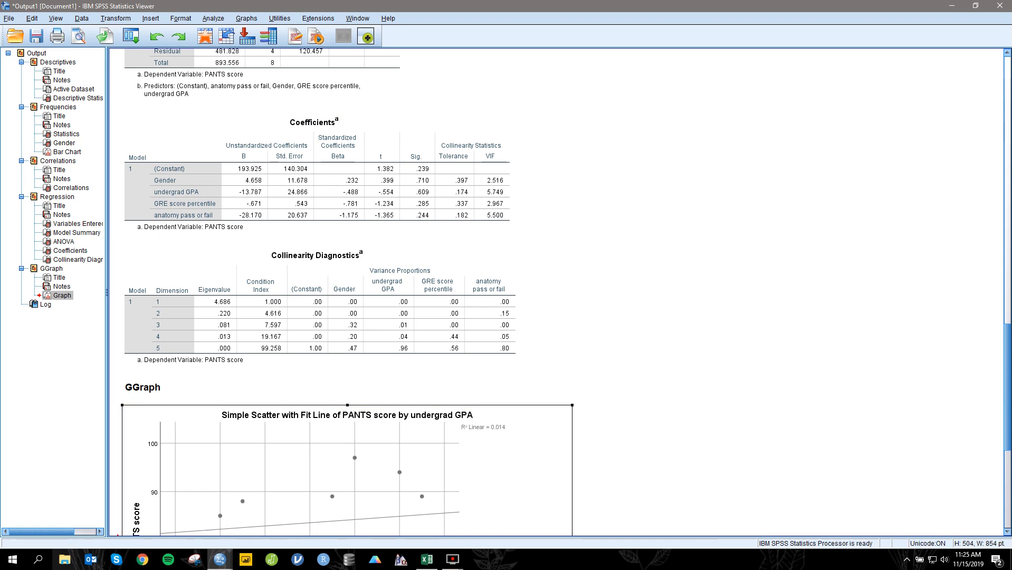
Step: Switch to Word and create a blank document
left_click(3, 563)
scroll(100, 425, "down", 15)
scroll(102, 473, "down", 10)
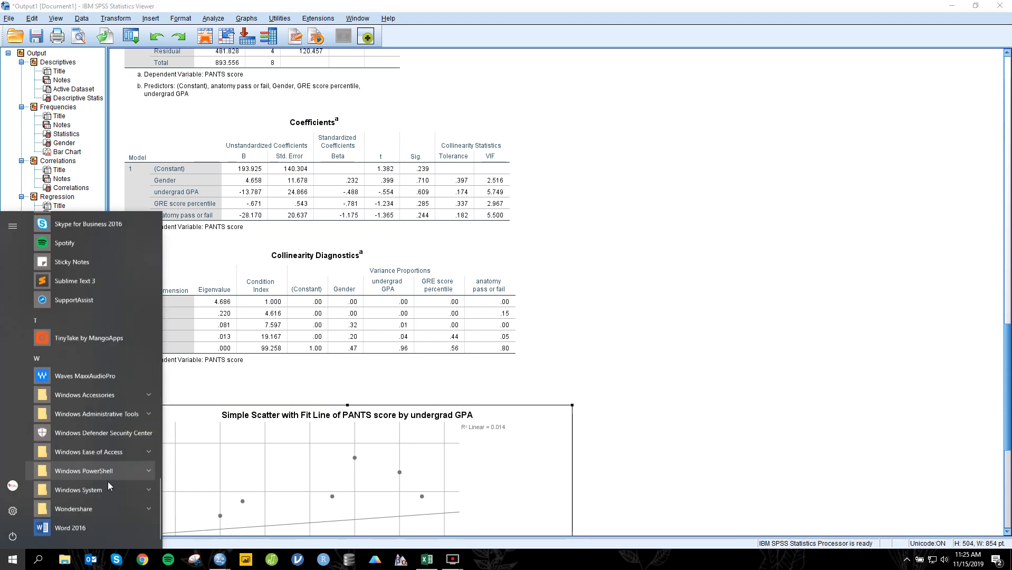
left_click(355, 248)
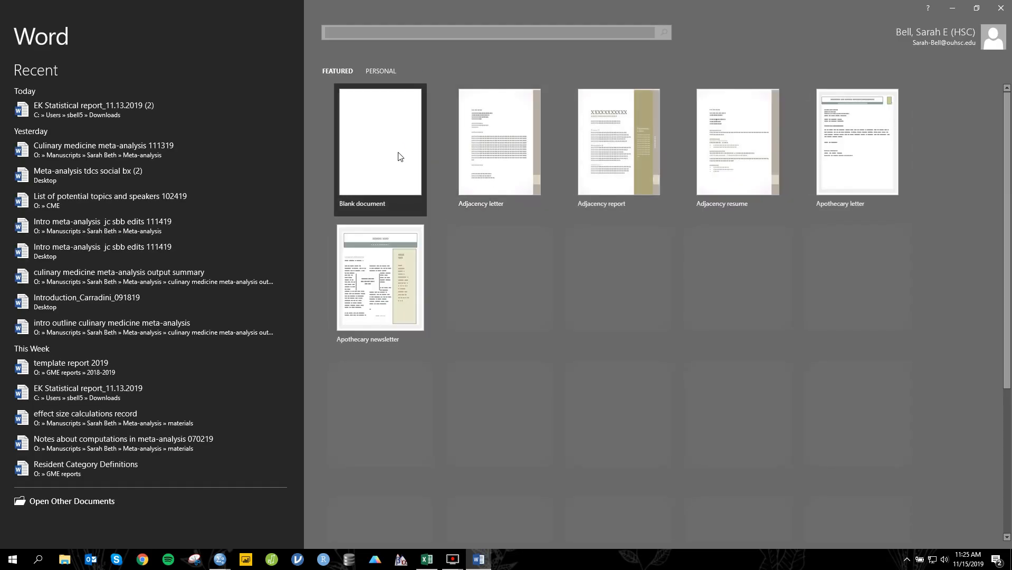
left_click(400, 156)
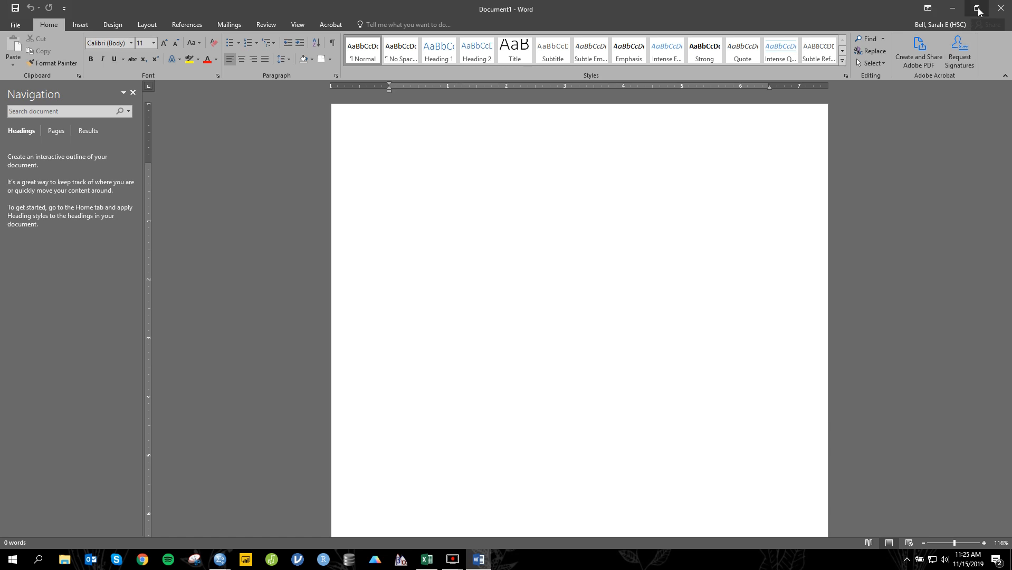
Step: Shrink the Word window, close its Navigation pane and place it beside the coefficients table in the output
left_click(978, 11)
left_click_drag(719, 166, 375, 166)
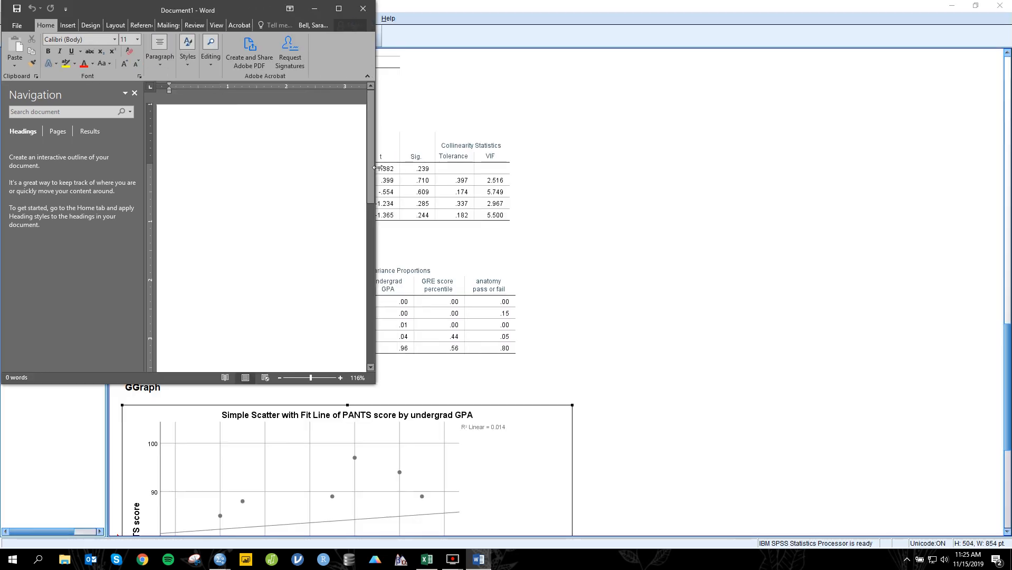
left_click(135, 94)
left_click_drag(201, 1, 722, 10)
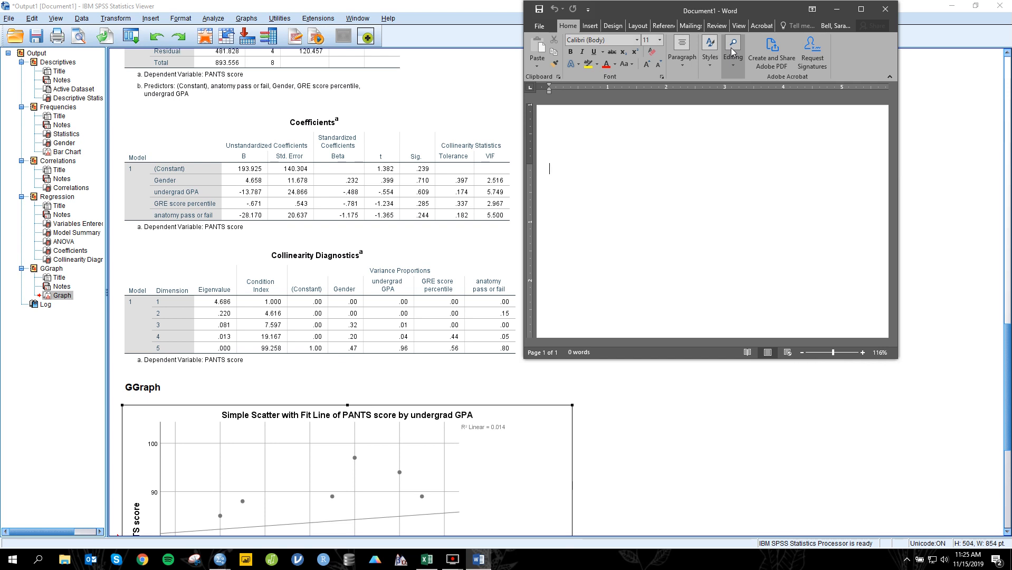
Step: Write "Undergraduate GPA was not significantly associated with PANTS scores," in the document
type("Undergraduate GPA was not signi")
key("BackSpace")
key("BackSpace")
key("BackSpace")
type("ficantly as")
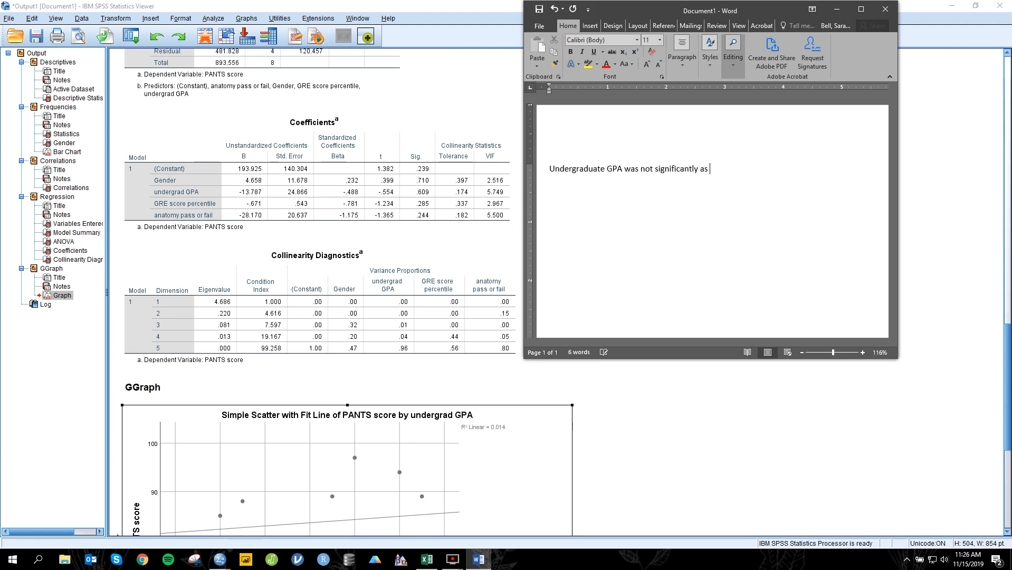
type("ssoiciated wityh PANTS scores,")
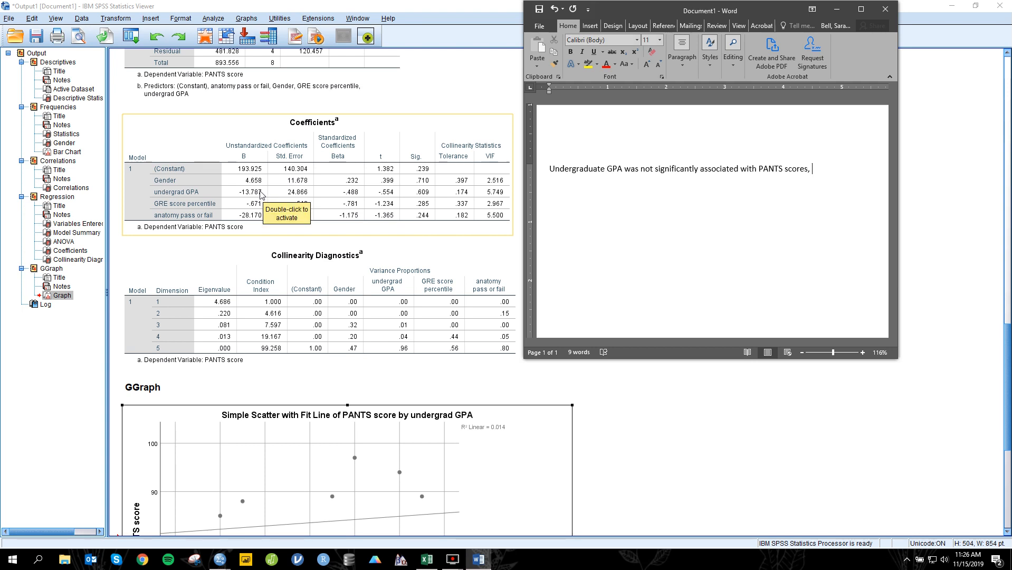
Step: Continue the sentence with "B=-13.79, SE=24.87," setting only the symbols B and SE in italics
key("ctrl+i")
type("B")
key("ctrl+i")
type("=")
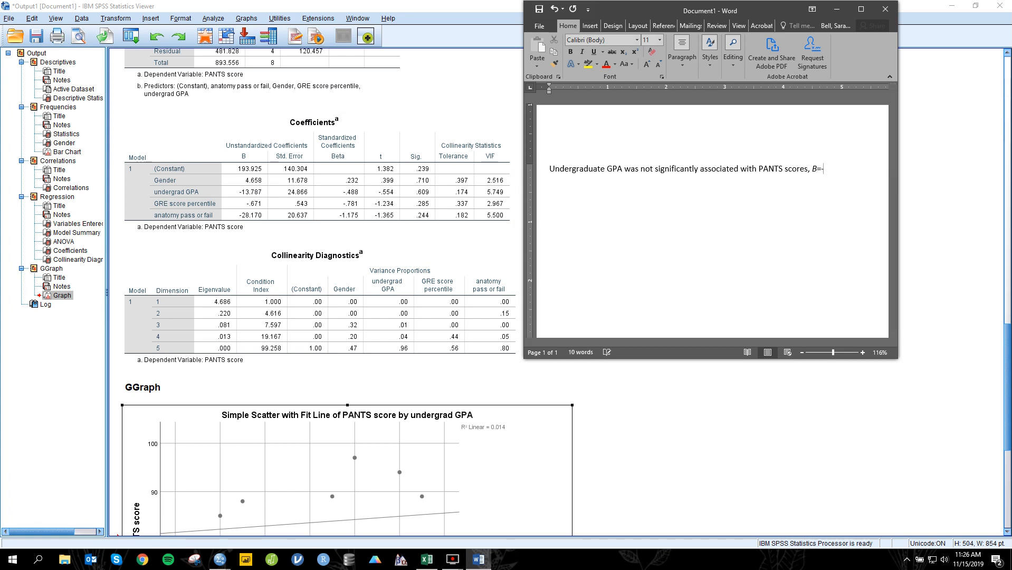
type("-13.")
type("79, S")
key("BackSpace")
key("ctrl+i")
type("SE")
key("BackSpace")
key("ctrl+i")
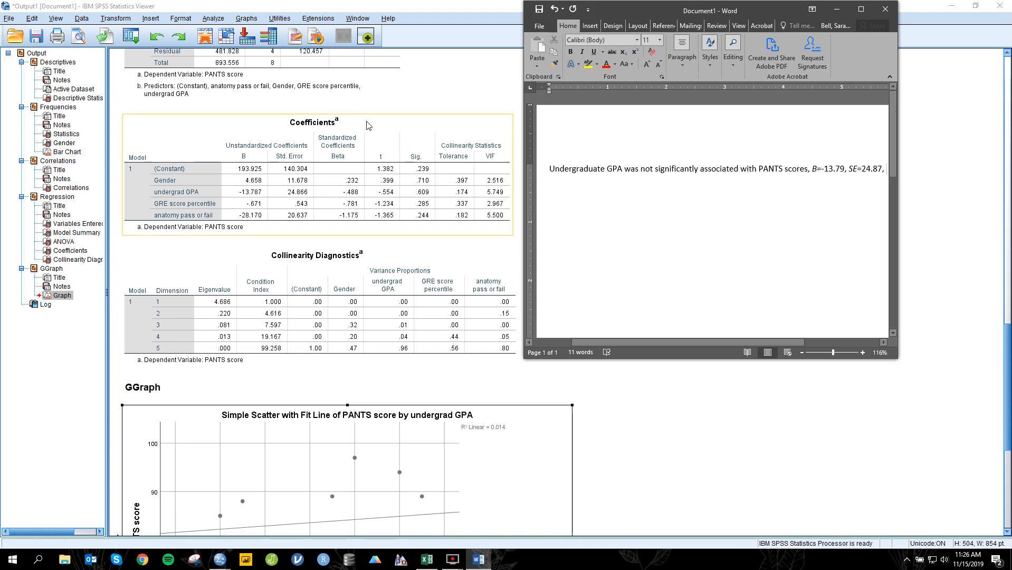
Step: Finish the sentence with "p=0.609." and italicize the p
type("p=")
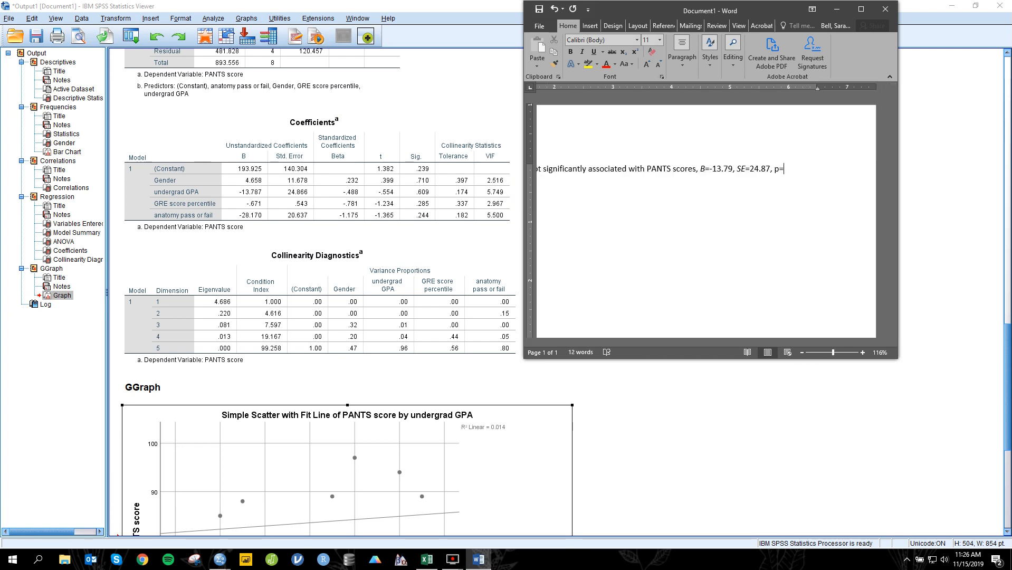
type("0.609.")
double_click(777, 170)
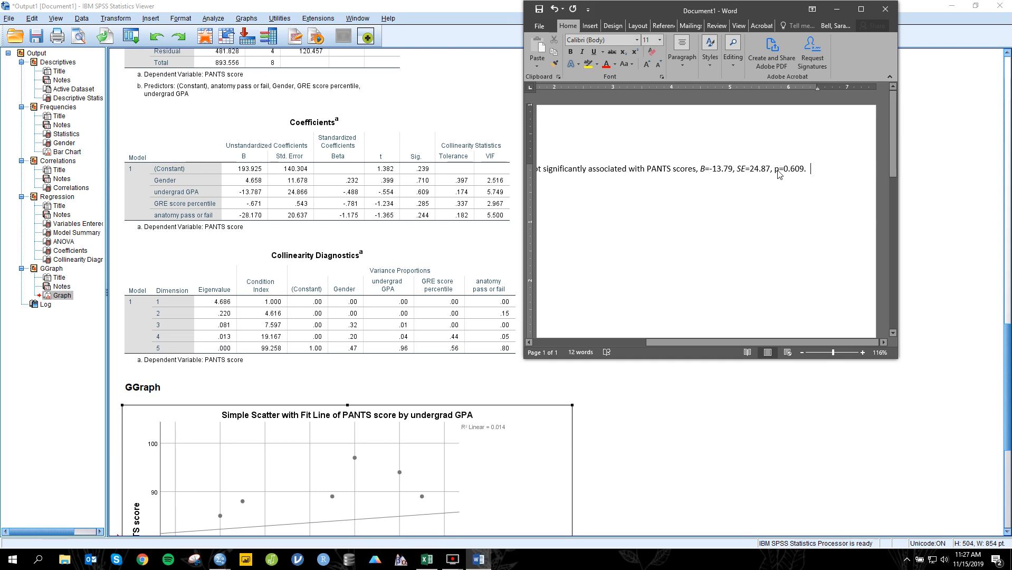
key("ctrl+i")
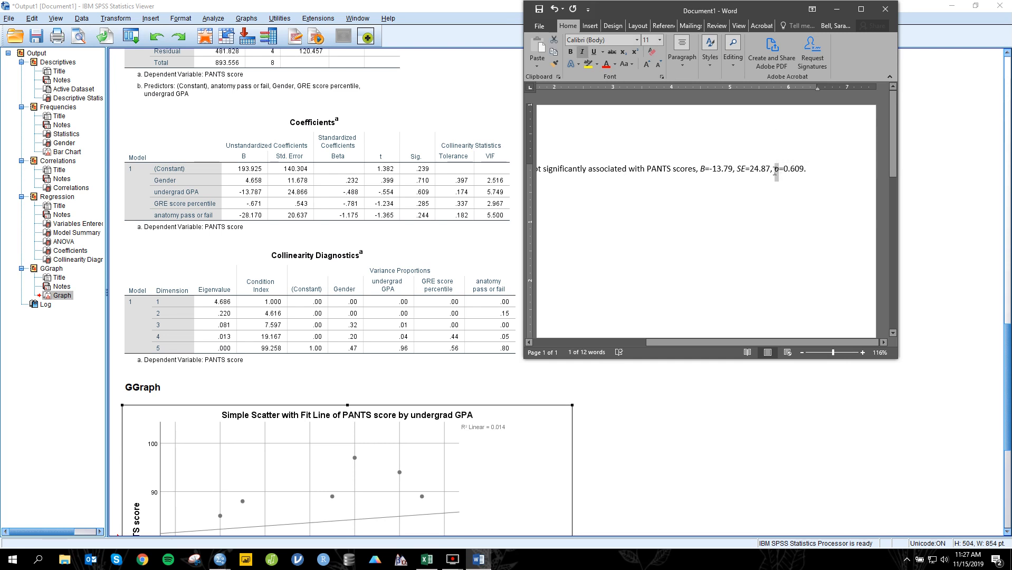
left_click(831, 172)
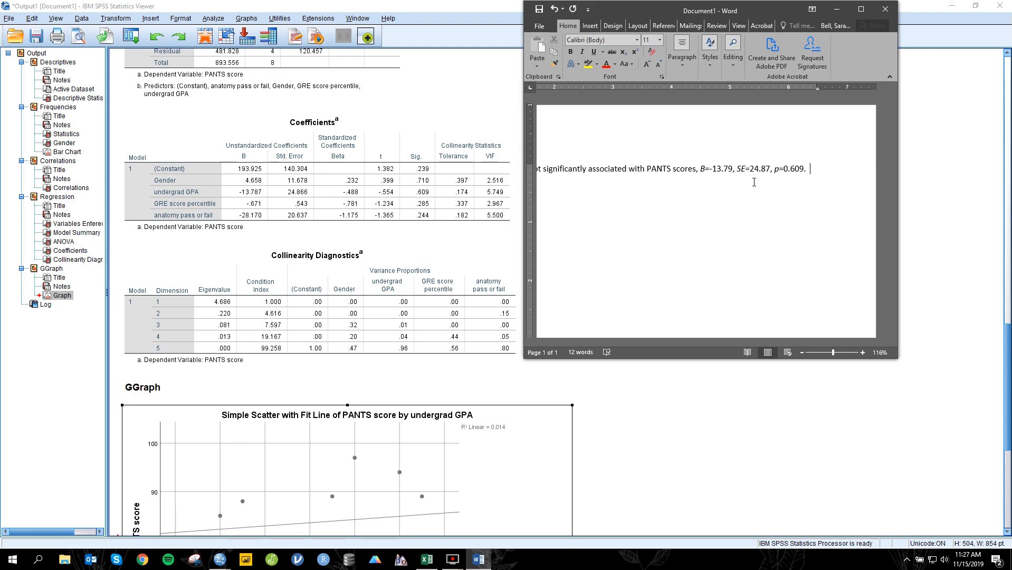
Step: Switch to the sample dataset in Excel and copy the undergrad GPA values E2:E10 into column A of a new sheet
scroll(651, 400, "down", 4)
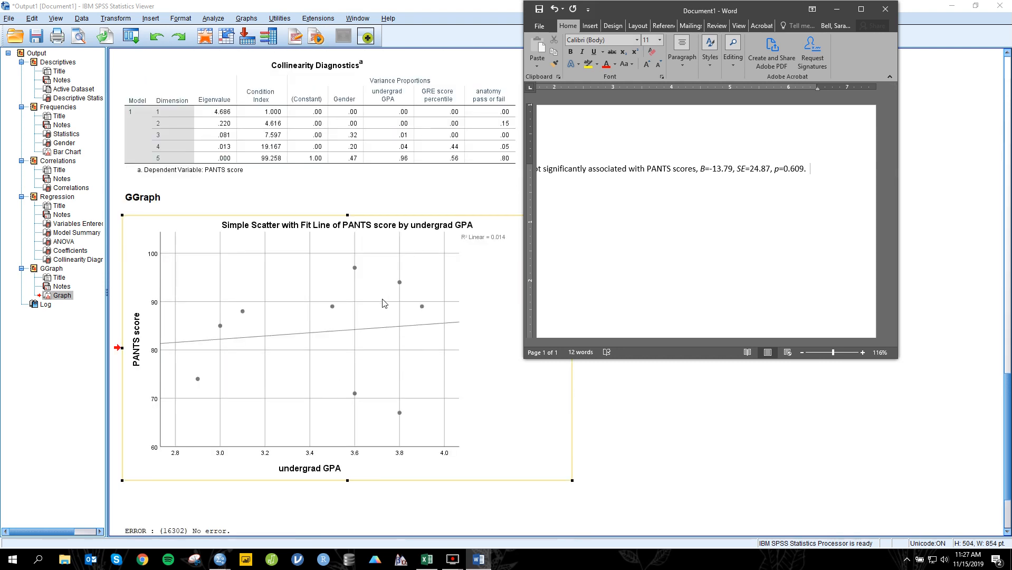
left_click(429, 561)
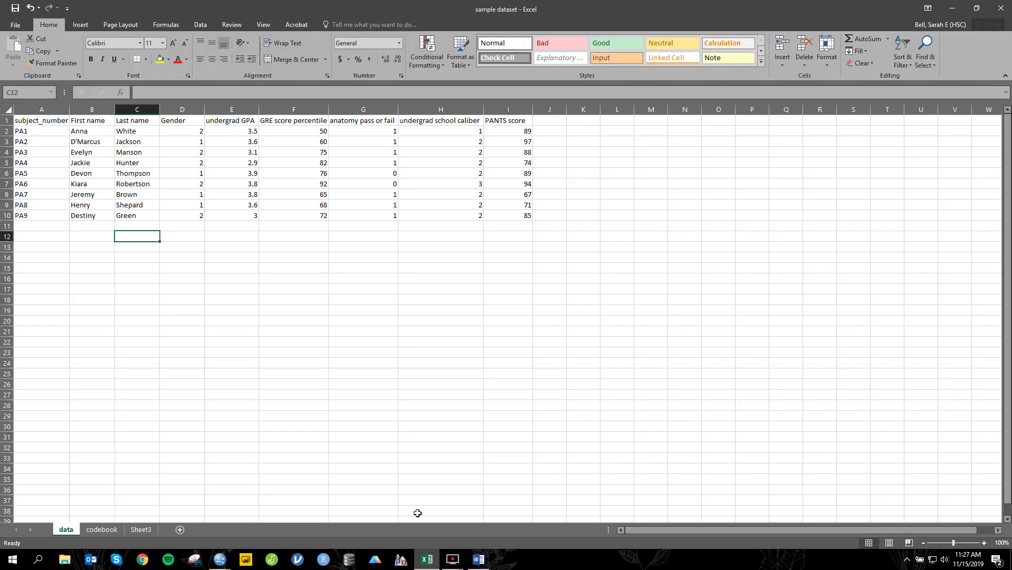
left_click(241, 131)
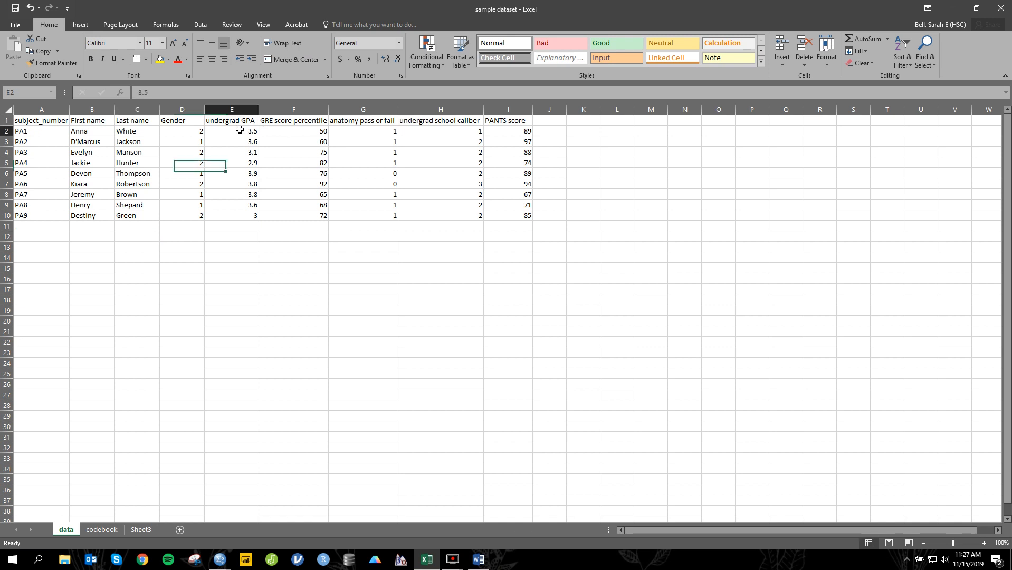
left_click_drag(245, 140, 234, 215)
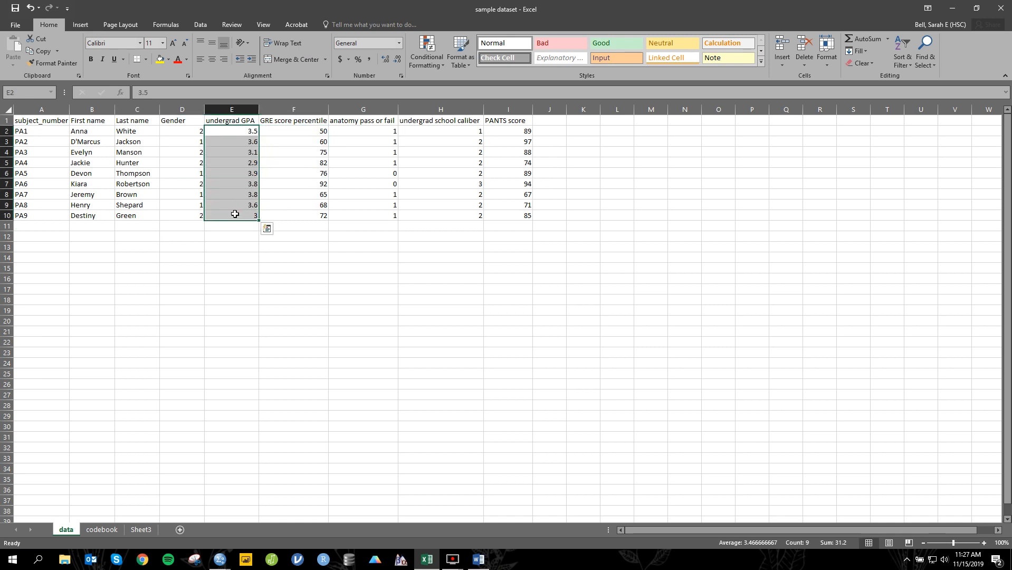
key("ctrl+c")
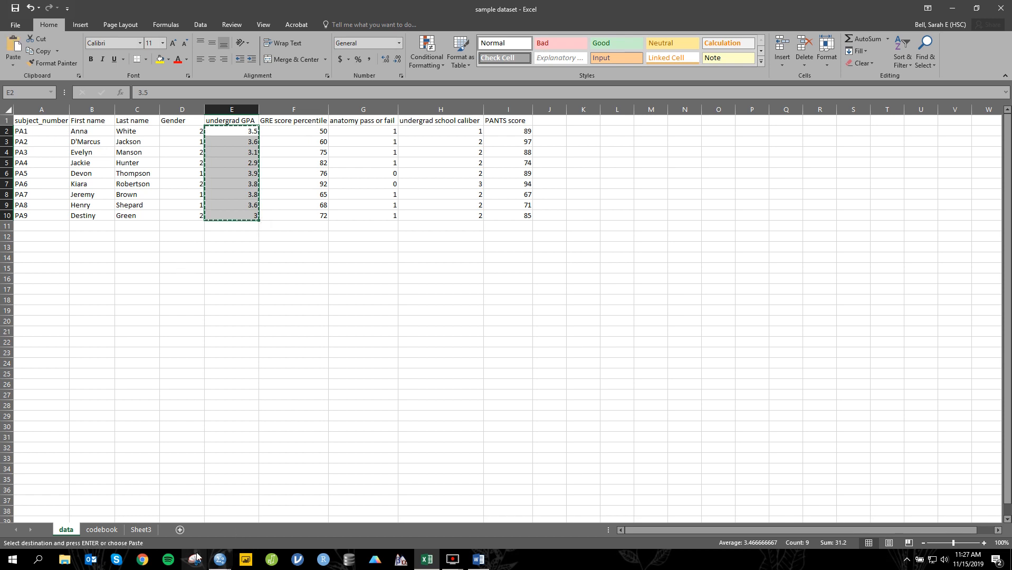
left_click(180, 529)
key("ctrl+v")
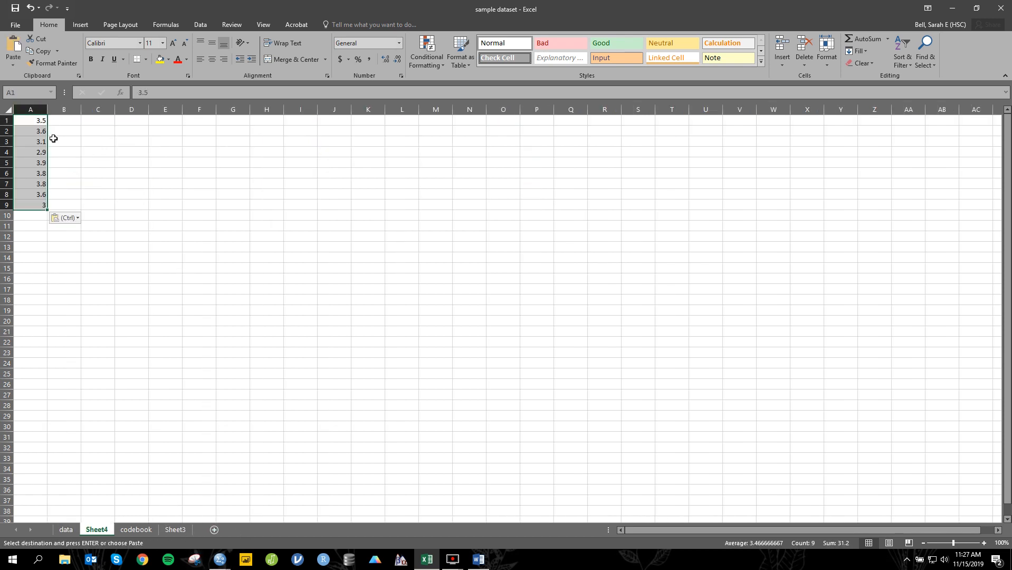
Step: Copy the PANTS score values I2:I10 from the data sheet
left_click(67, 530)
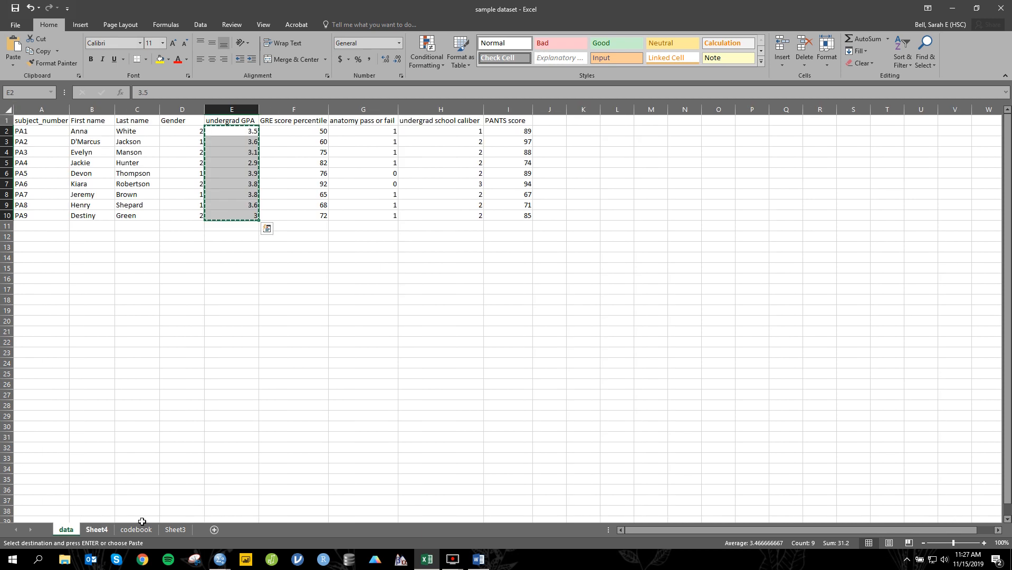
left_click_drag(518, 136, 530, 213)
key("ctrl+c")
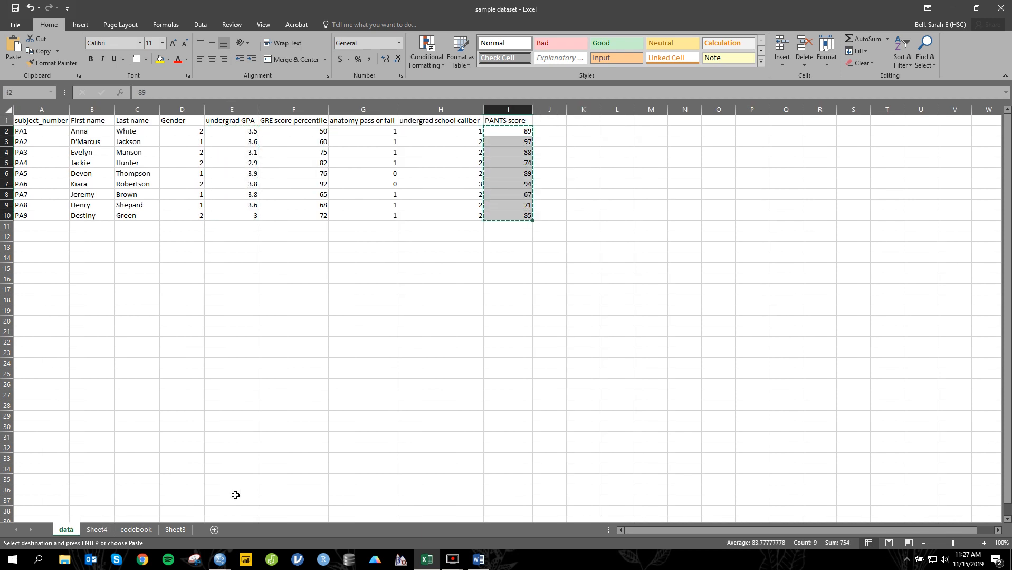
left_click(175, 529)
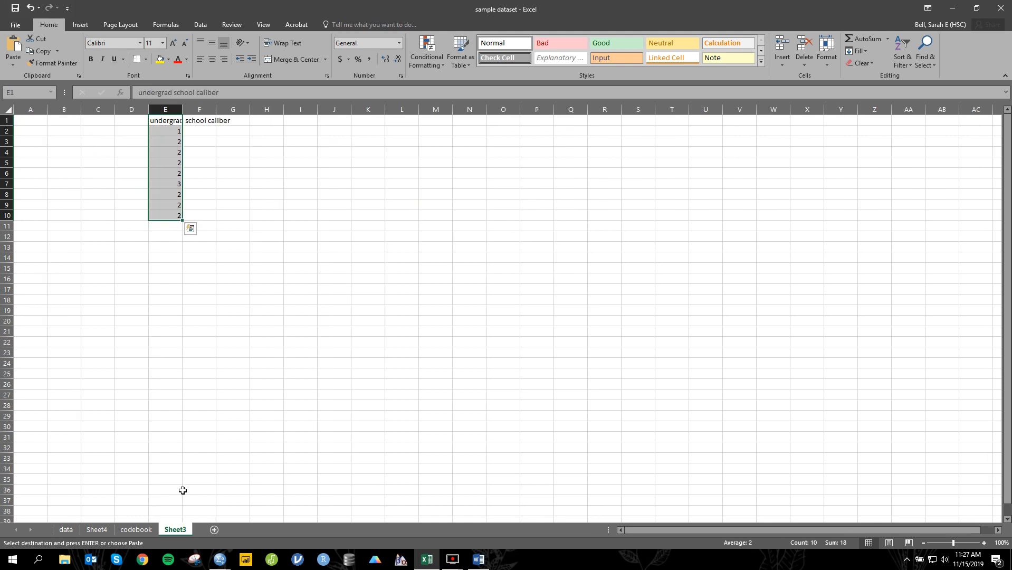
left_click(214, 122)
left_click(205, 132)
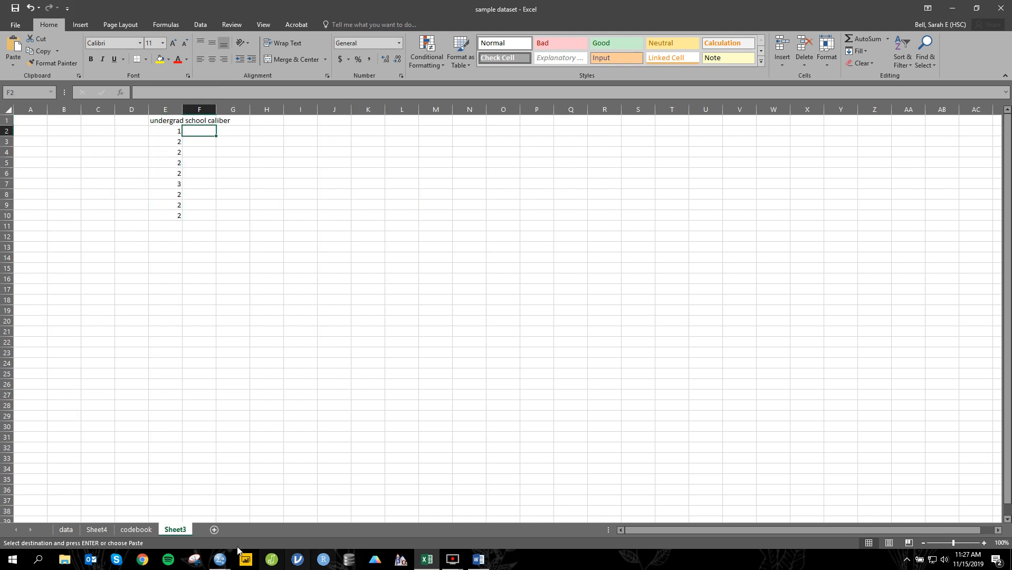
Step: Paste the PANTS scores into Sheet4 starting at B1, next to the GPA values
left_click(102, 530)
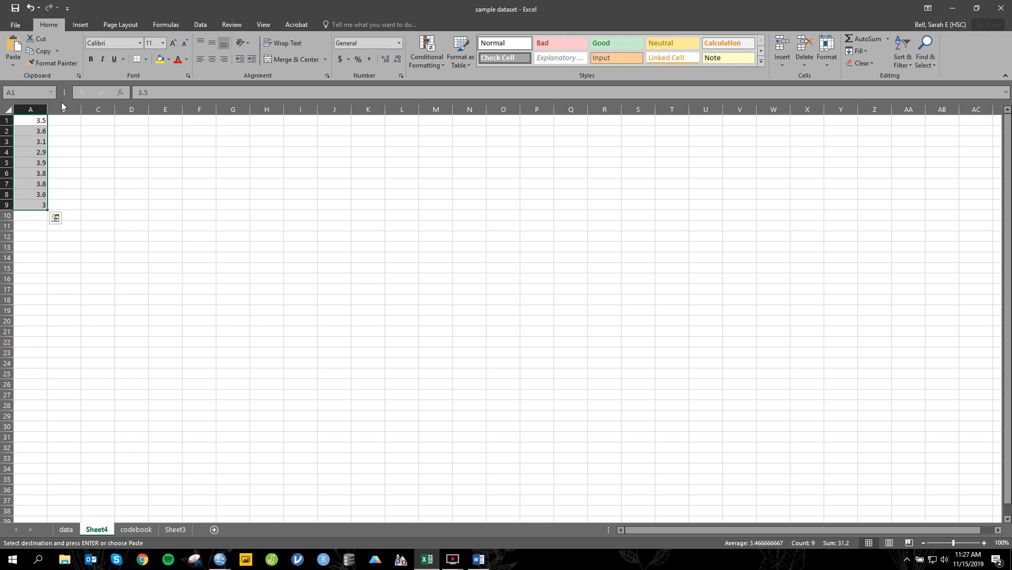
left_click(64, 130)
left_click(64, 120)
key("ctrl+v")
left_click(165, 205)
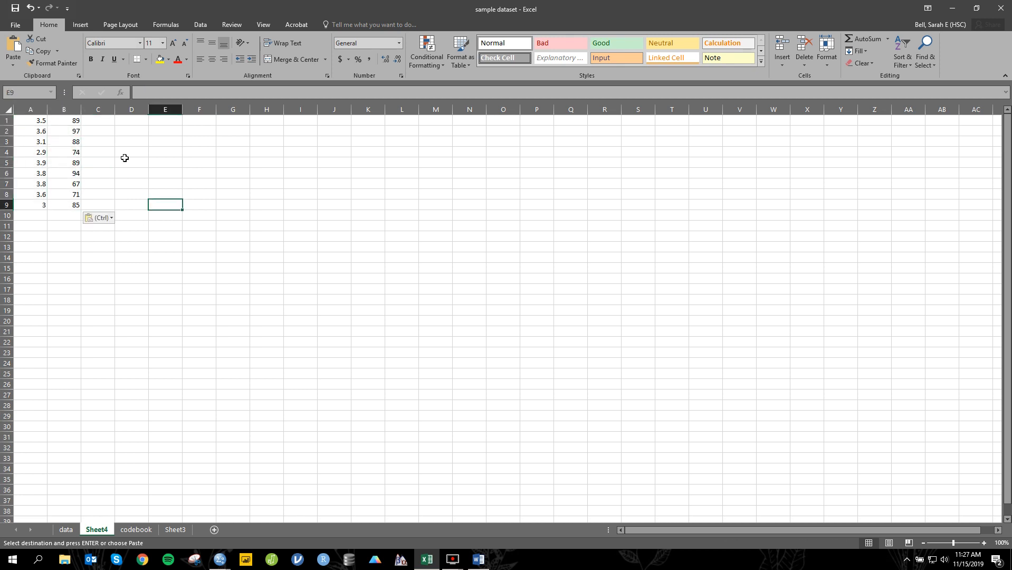
Step: Insert a markers-only scatter chart of the GPA and PANTS score values in A1:B9
left_click_drag(37, 121, 75, 206)
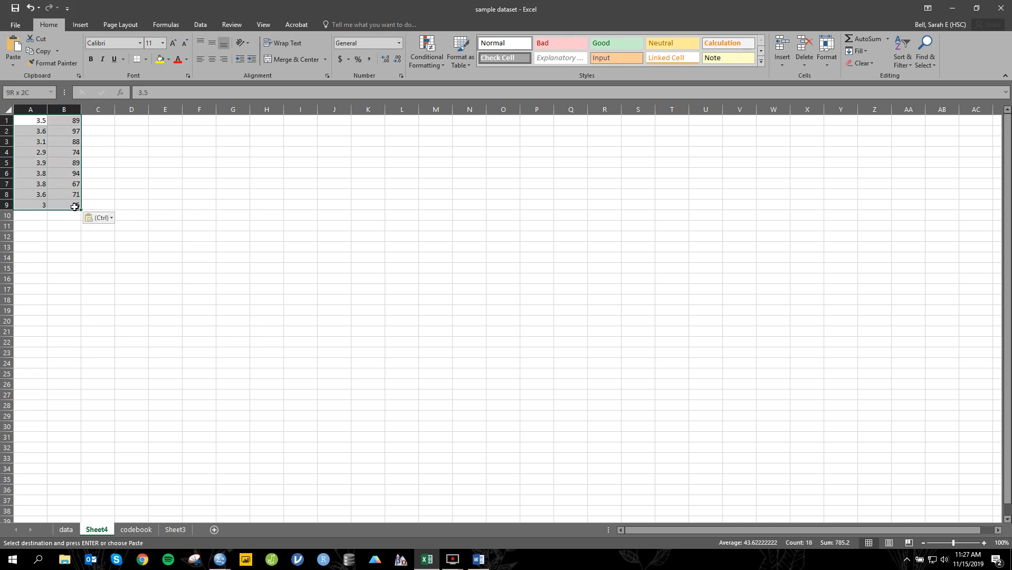
left_click(81, 25)
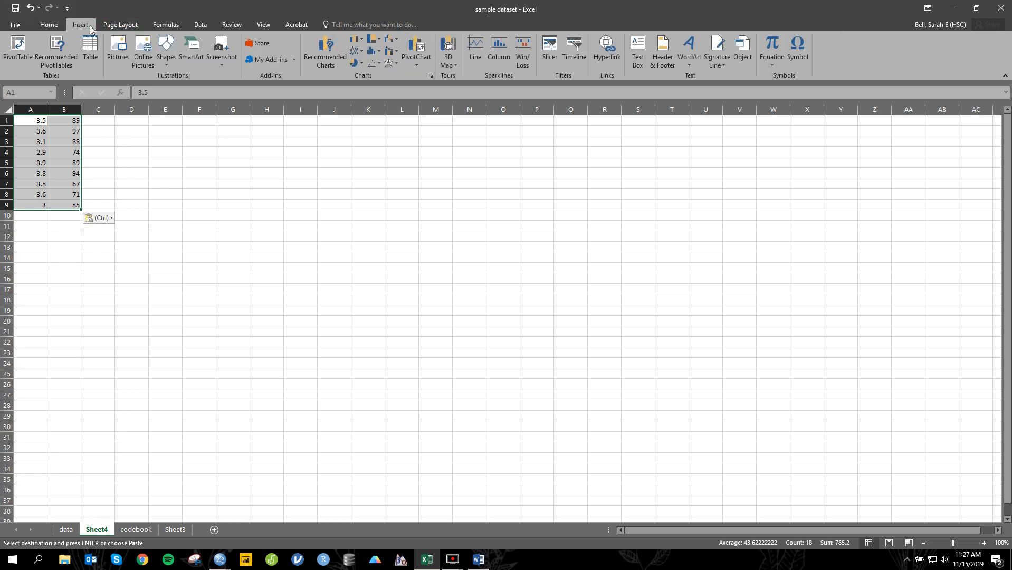
left_click(378, 64)
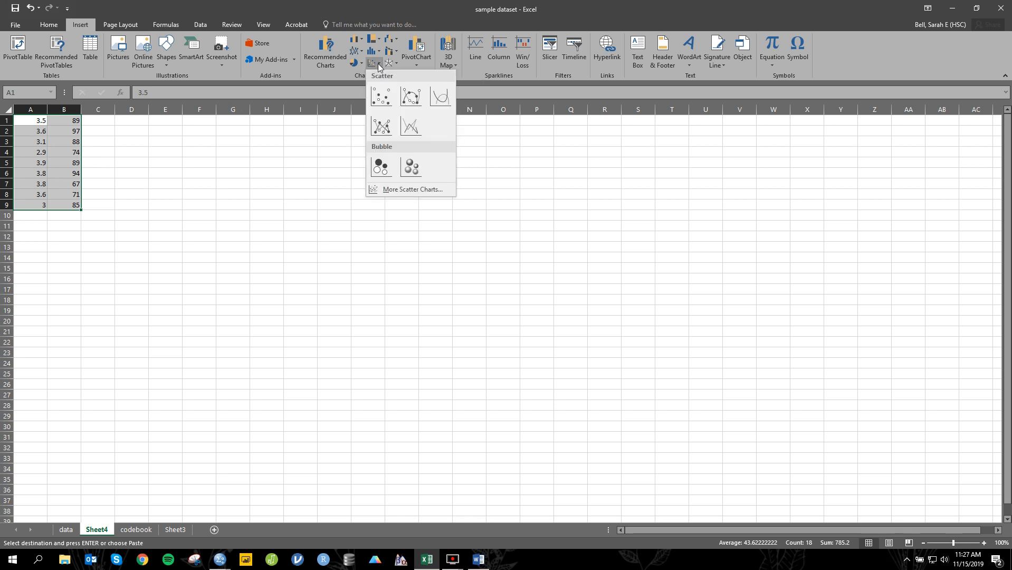
left_click(386, 99)
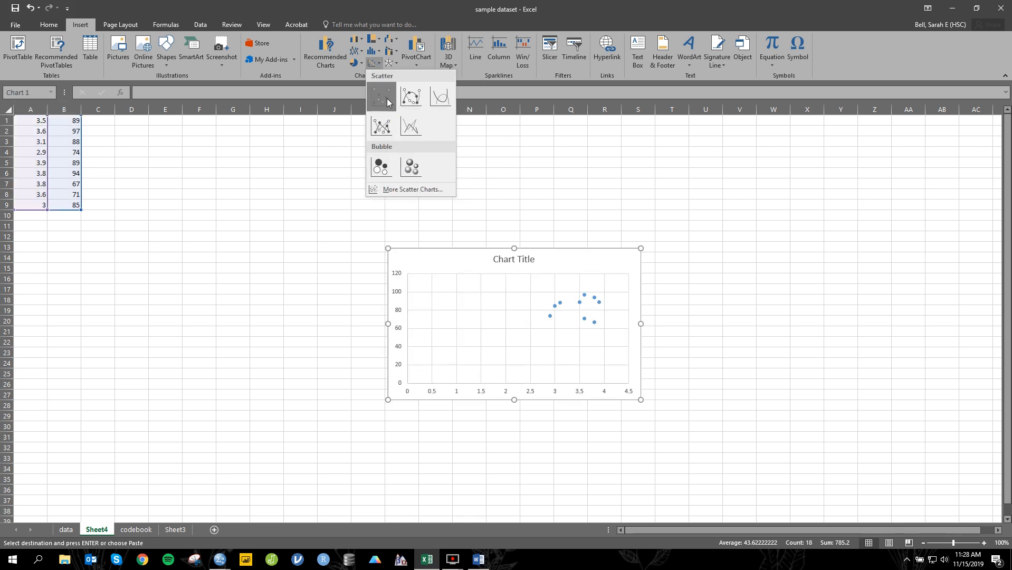
Step: Move the scatter chart up beside the data columns and give it a chart style with a gradient-shaded plot area
left_click_drag(464, 257, 268, 152)
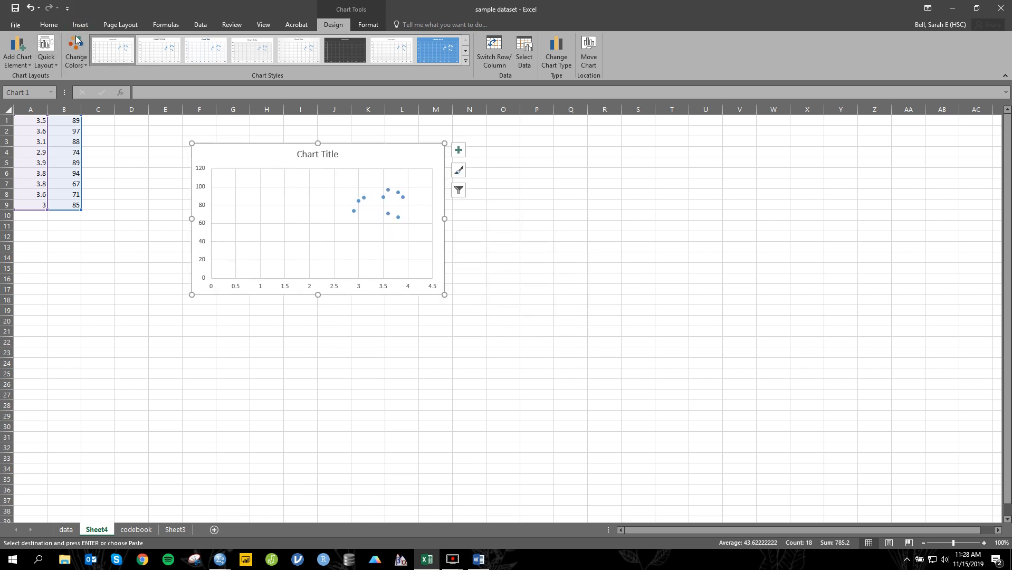
left_click(368, 25)
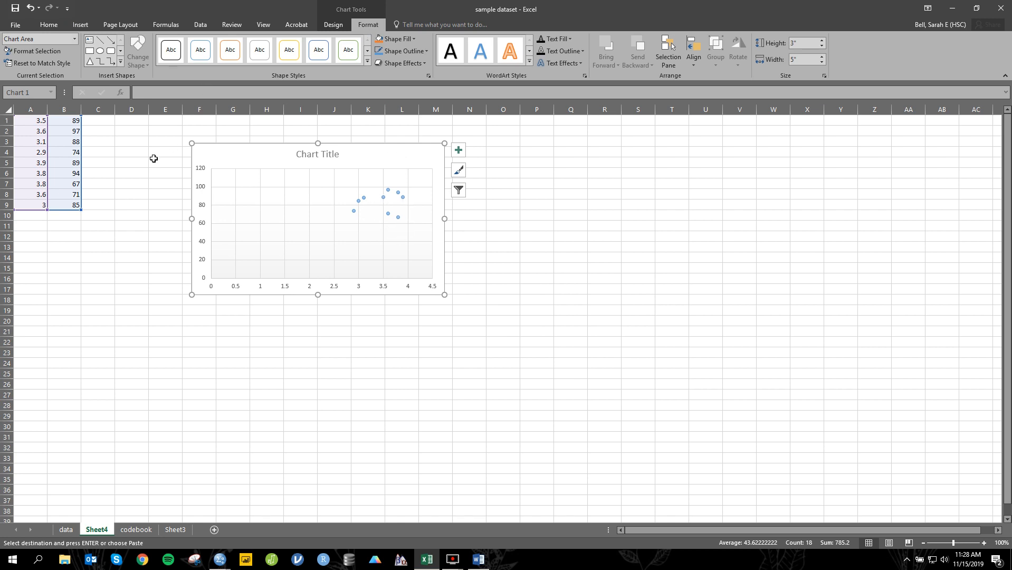
left_click(345, 25)
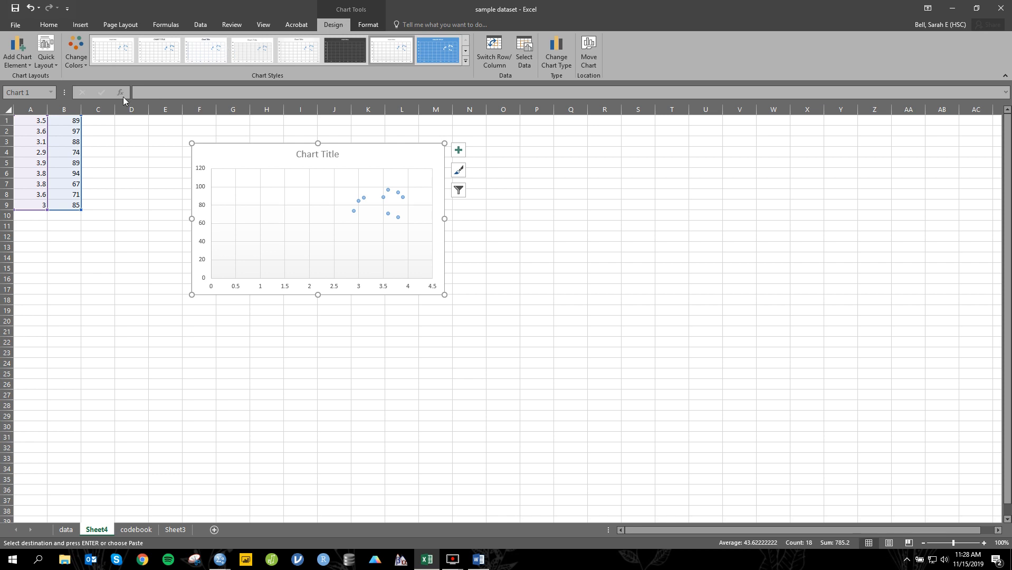
Step: Apply the quick layout with axis titles, a legend and a linear trendline to the scatter chart
left_click(51, 61)
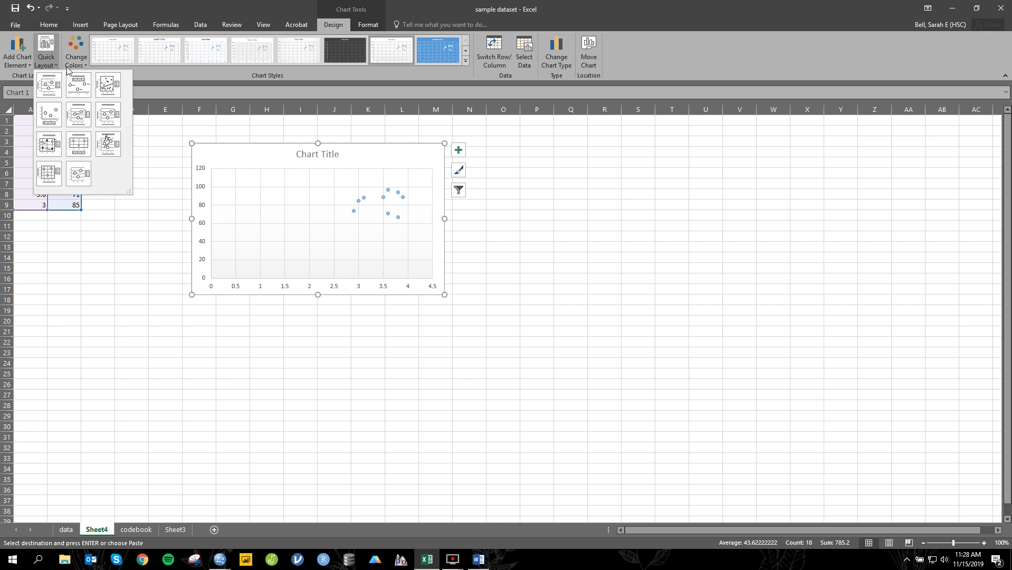
left_click(108, 86)
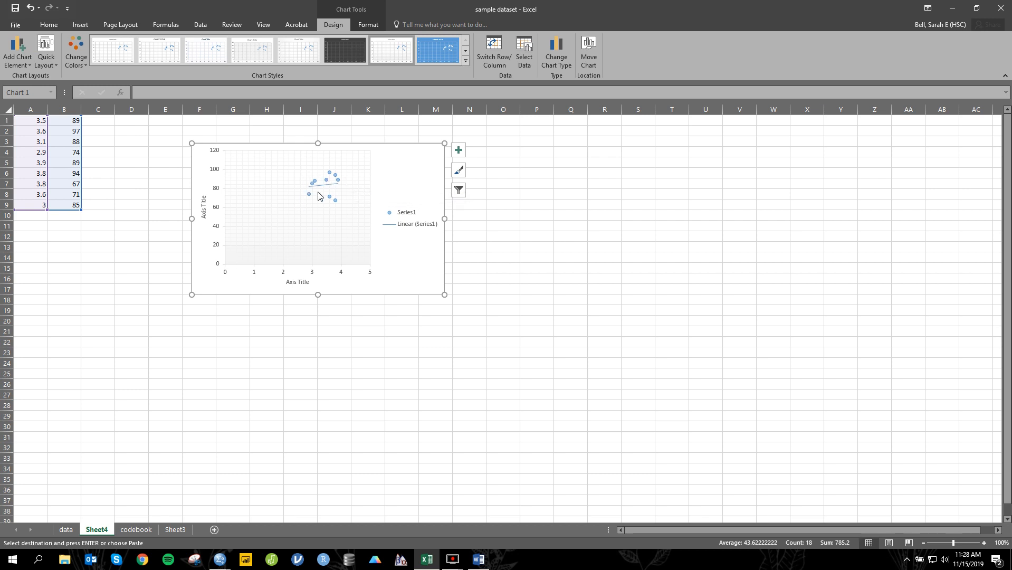
Step: Set the minimum bound of the scatter chart's vertical axis to 60
double_click(372, 197)
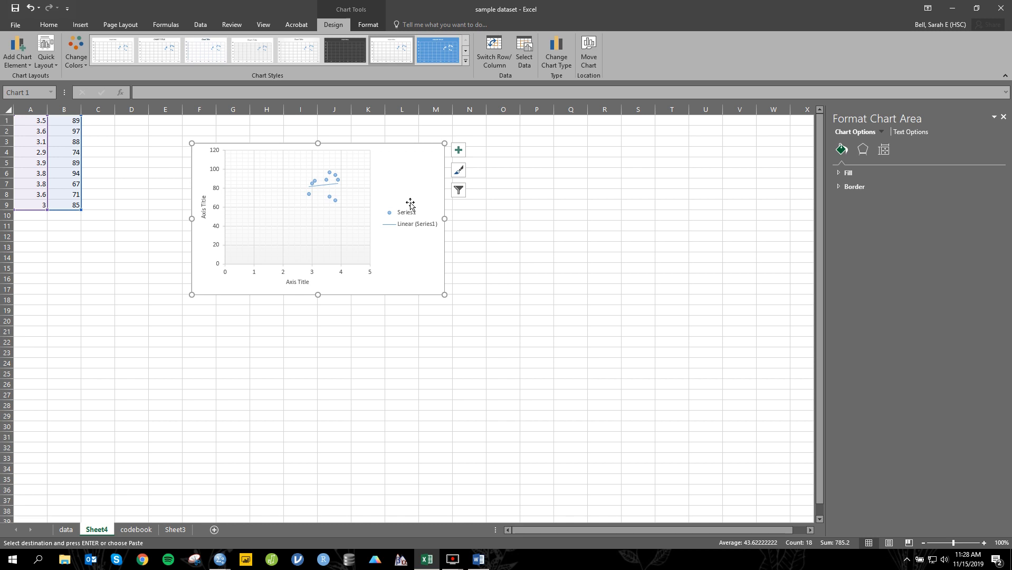
left_click(886, 151)
left_click(877, 173)
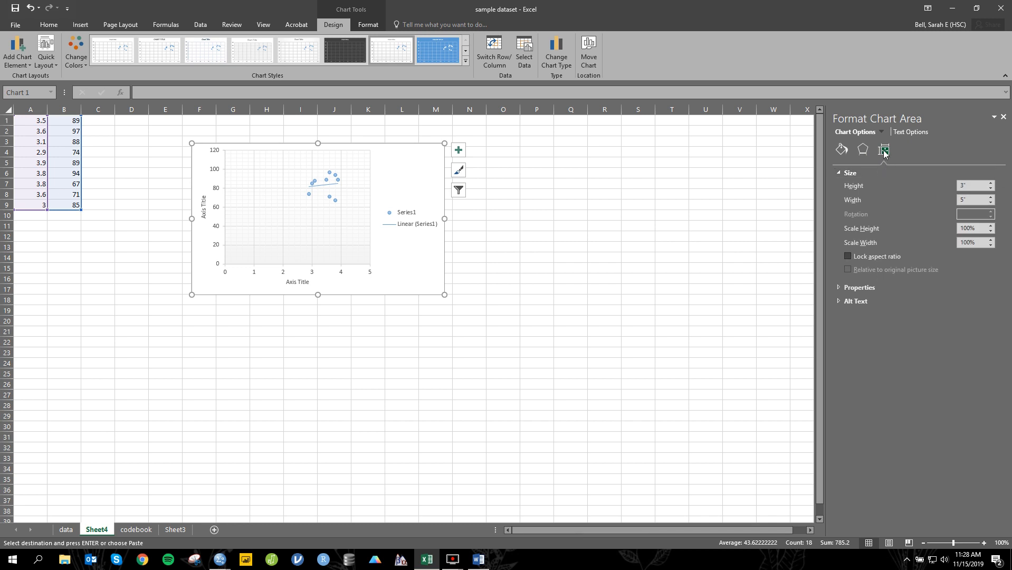
left_click(333, 176)
left_click(356, 177)
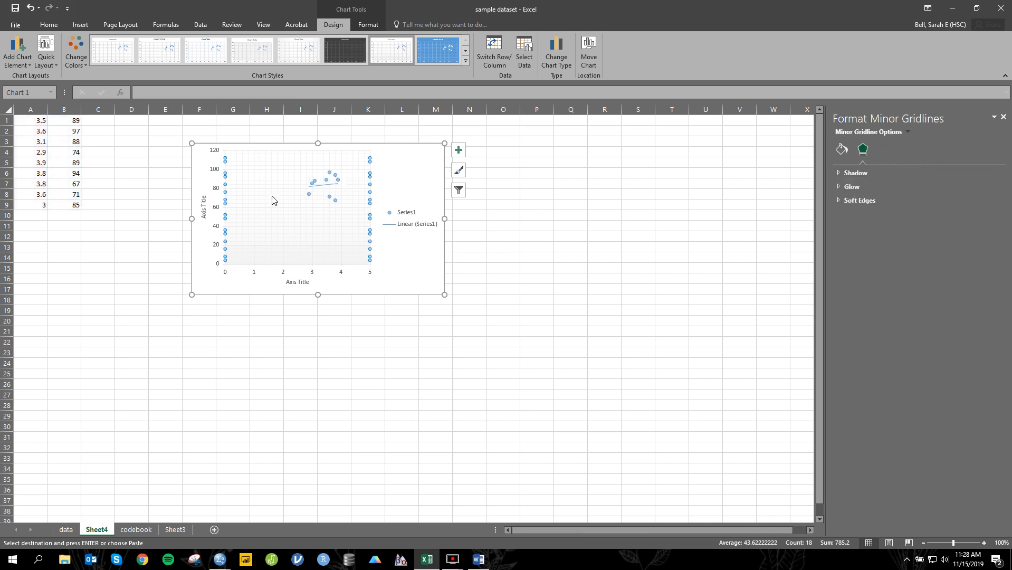
left_click(211, 196)
left_click(216, 205)
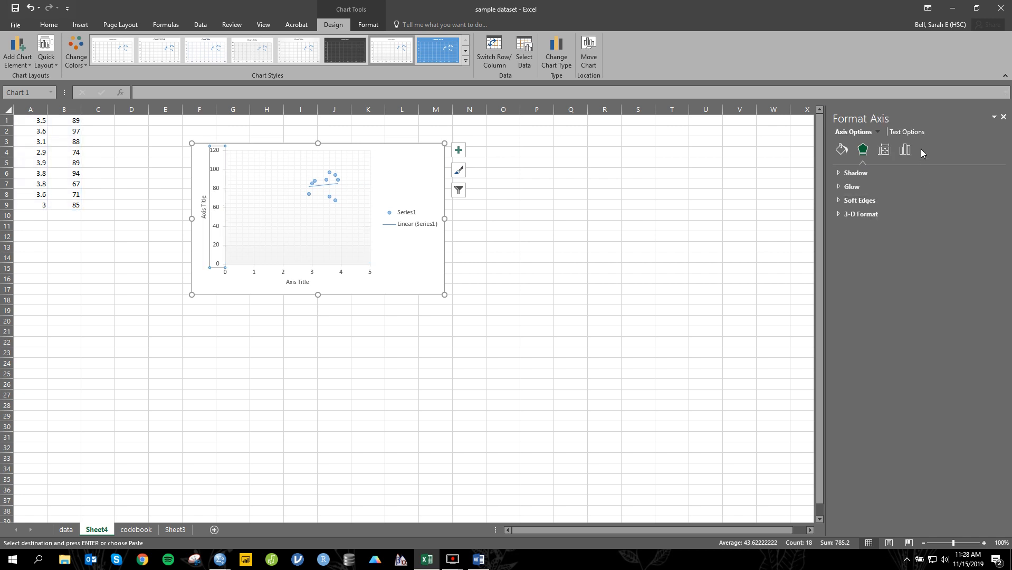
left_click(908, 151)
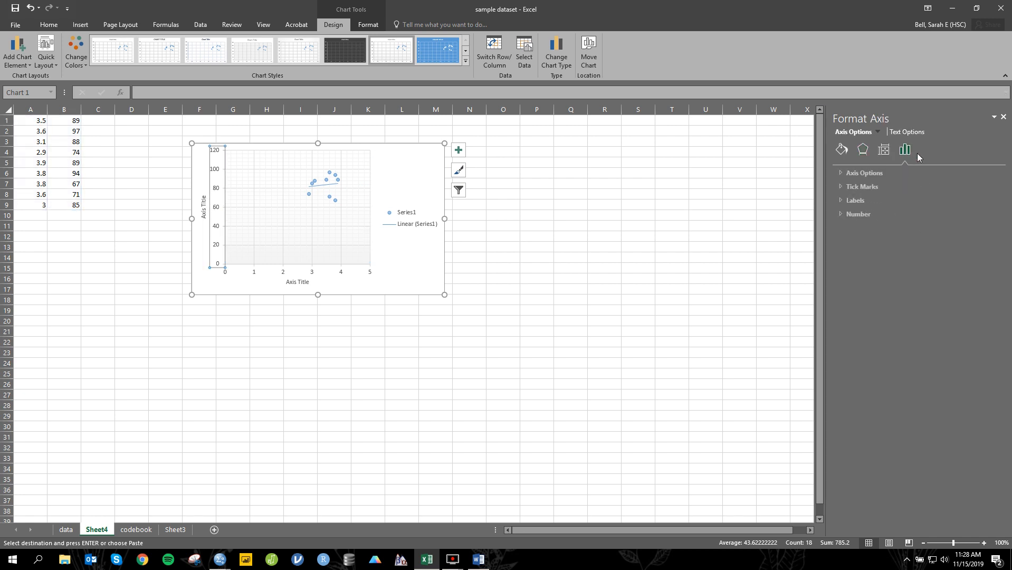
left_click(888, 173)
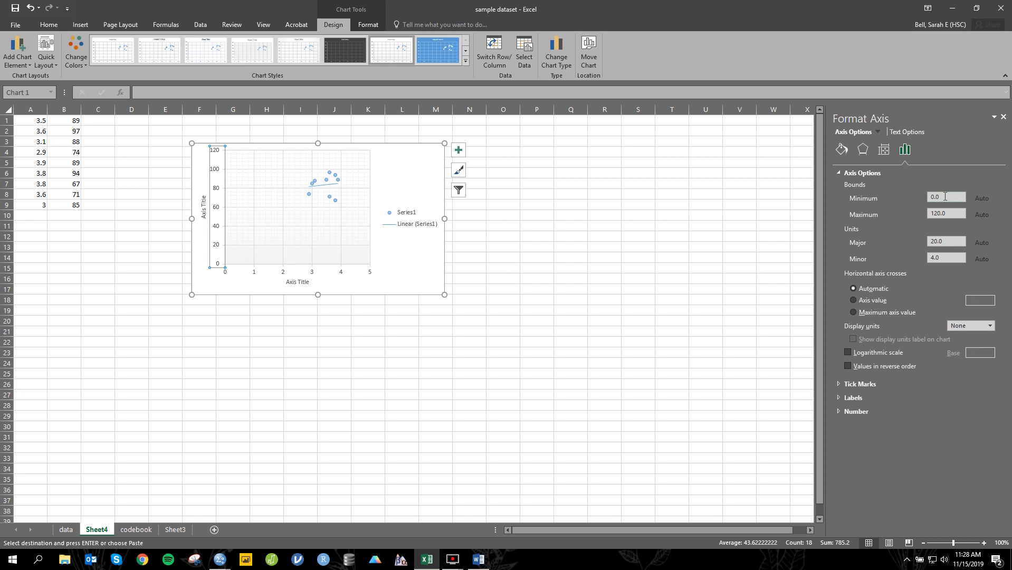
left_click_drag(947, 196, 928, 197)
type("60")
key("Tab")
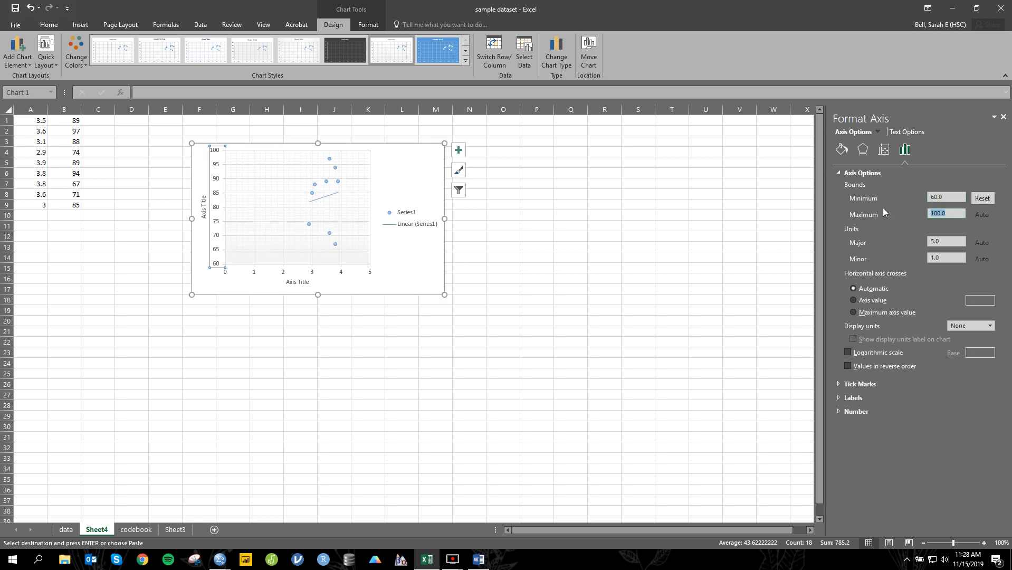
Step: Set the minimum bound of the scatter chart's horizontal axis to 2.5 and deselect the chart
left_click(331, 266)
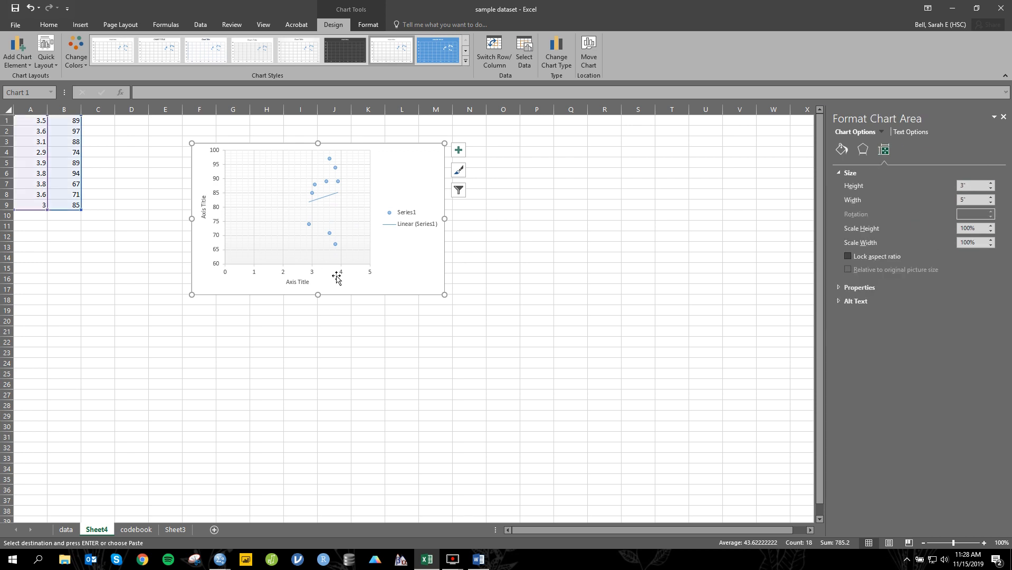
left_click(338, 275)
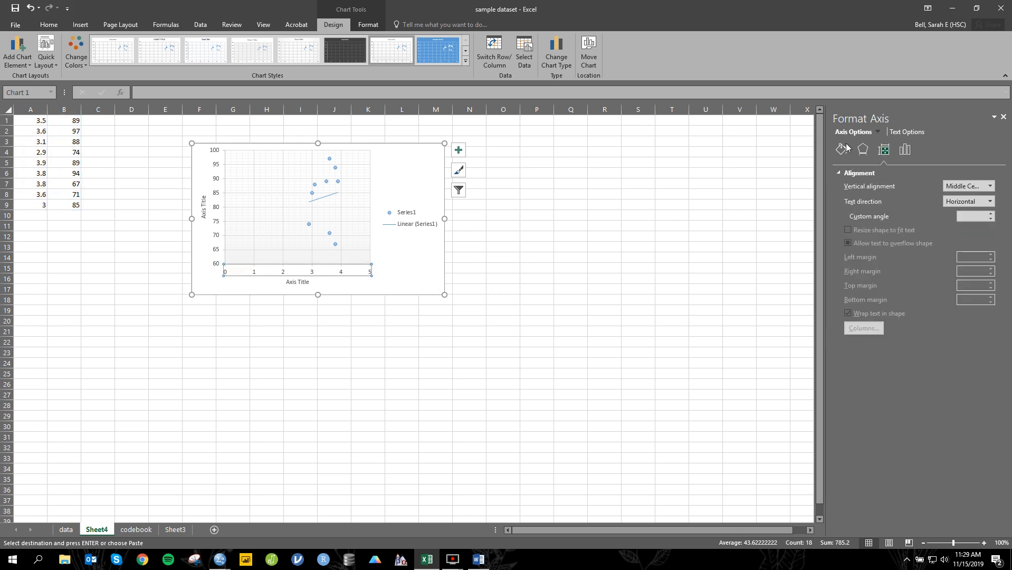
left_click(905, 150)
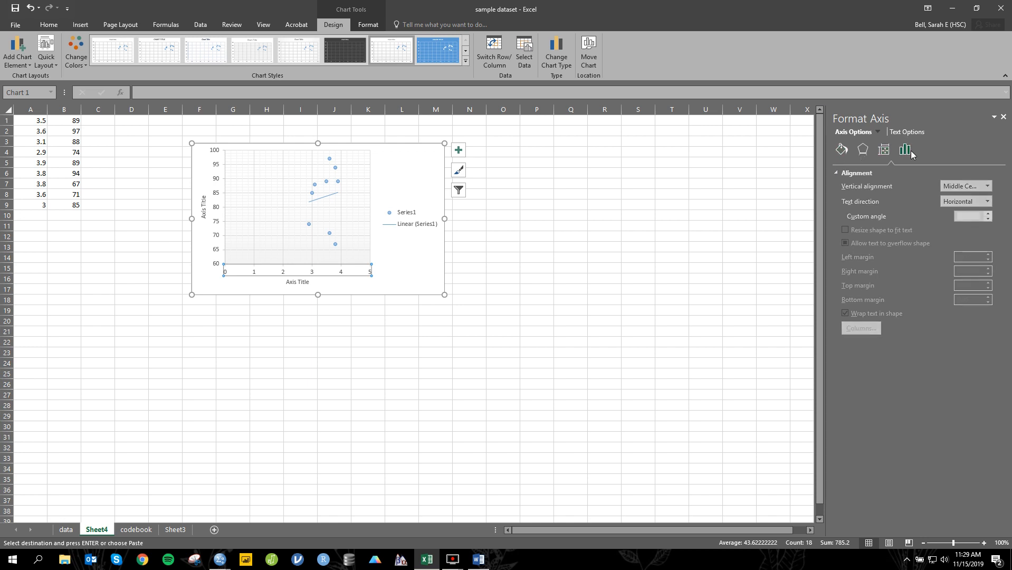
double_click(933, 196)
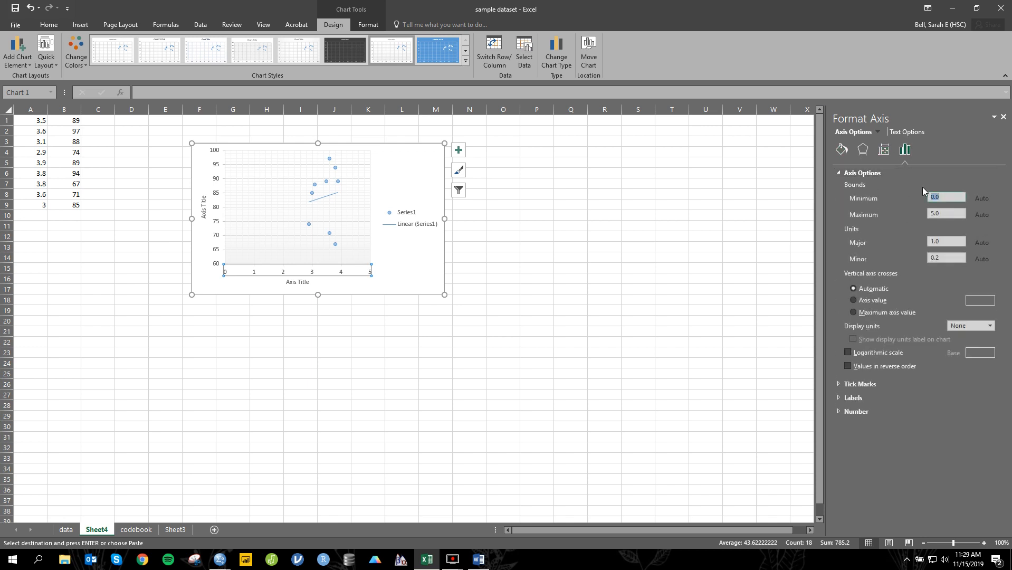
type("2")
left_click(947, 212)
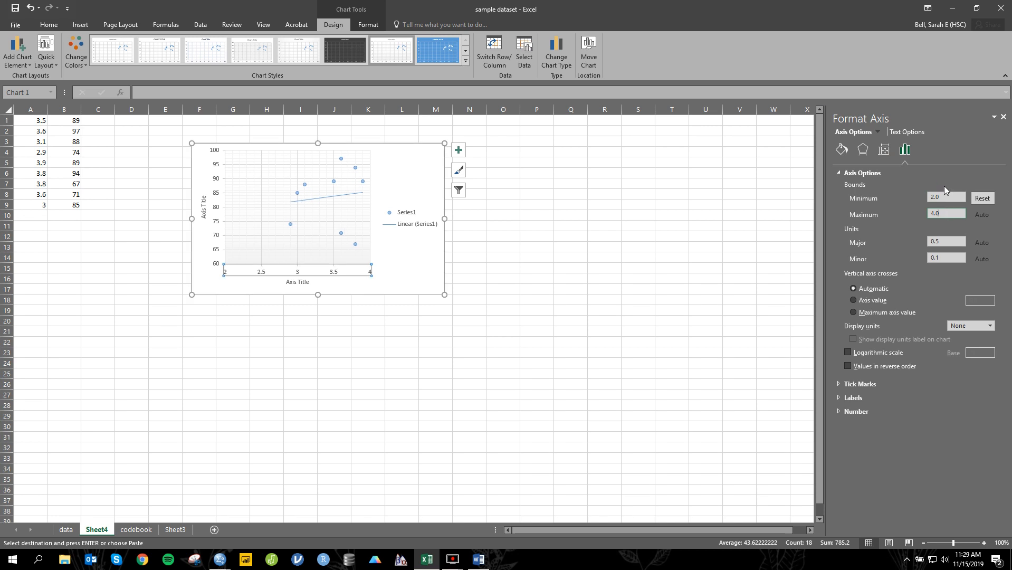
double_click(949, 196)
type("2.5")
key("Return")
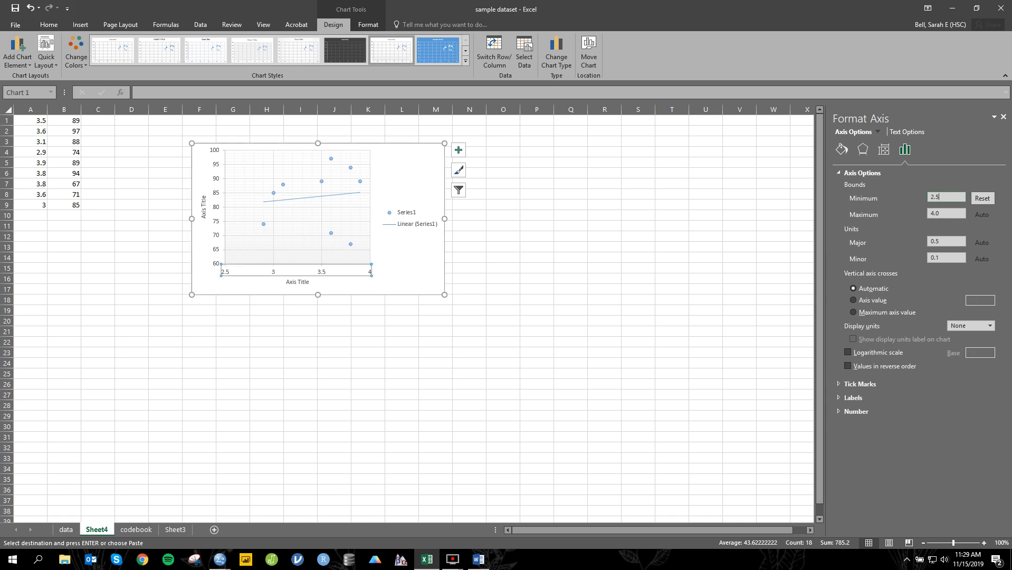
left_click(574, 223)
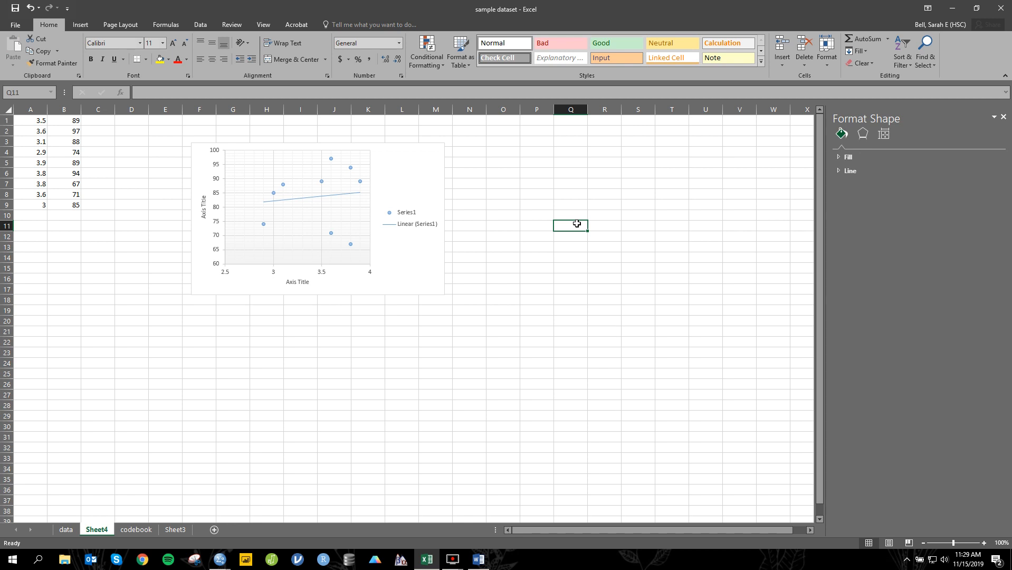
Step: Select the scatter chart's horizontal and vertical axis titles in turn
left_click(294, 278)
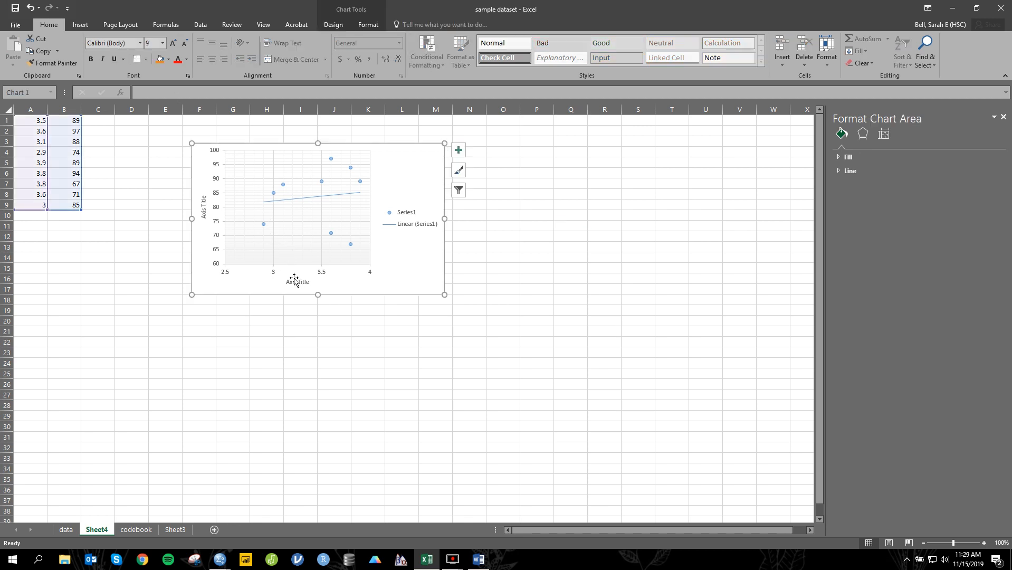
left_click(296, 281)
left_click(206, 209)
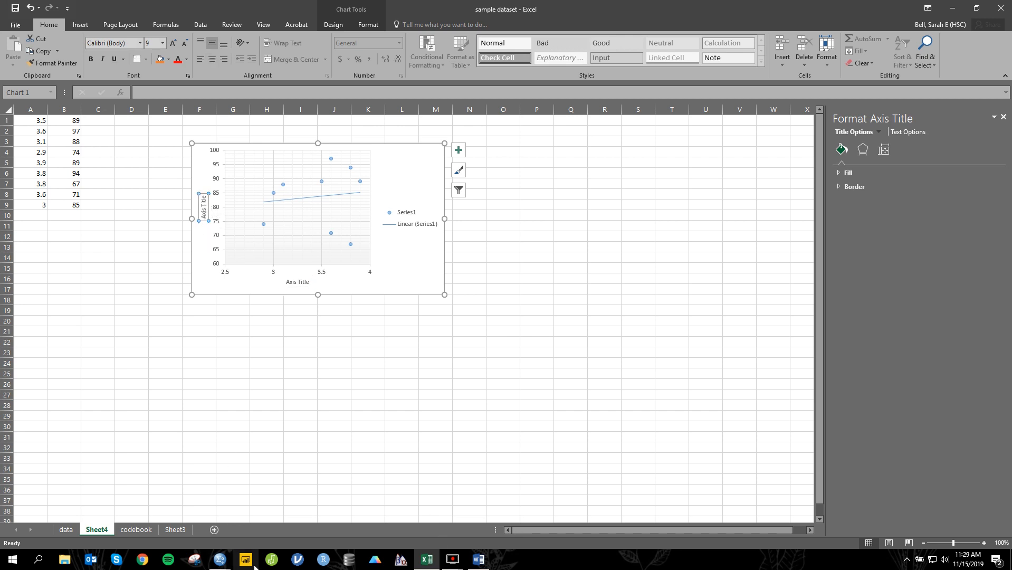
Step: Switch to the SPSS Data Editor window with the Untitled2 dataset
left_click(219, 559)
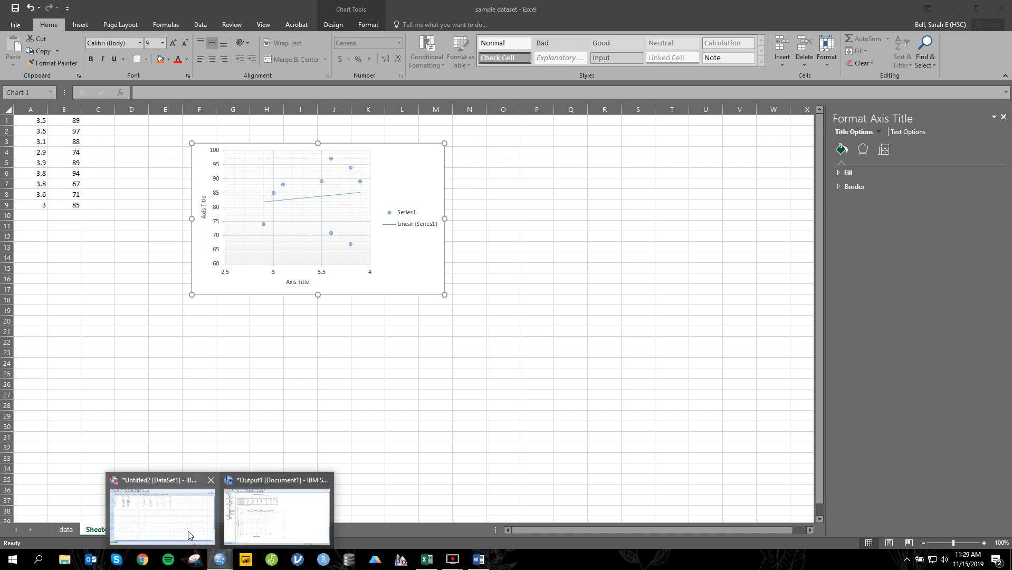
left_click(188, 530)
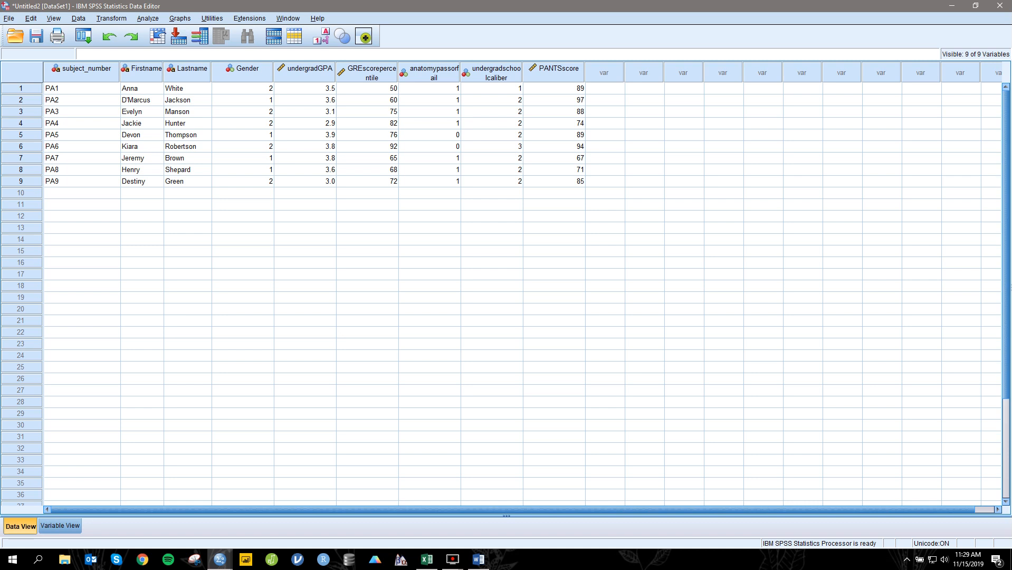
left_click(444, 562)
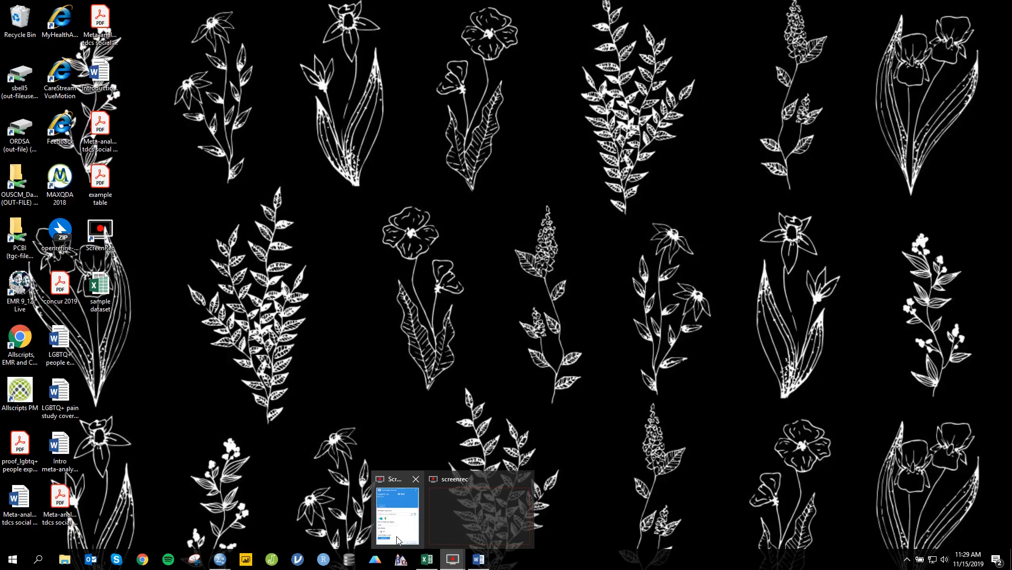
left_click(397, 540)
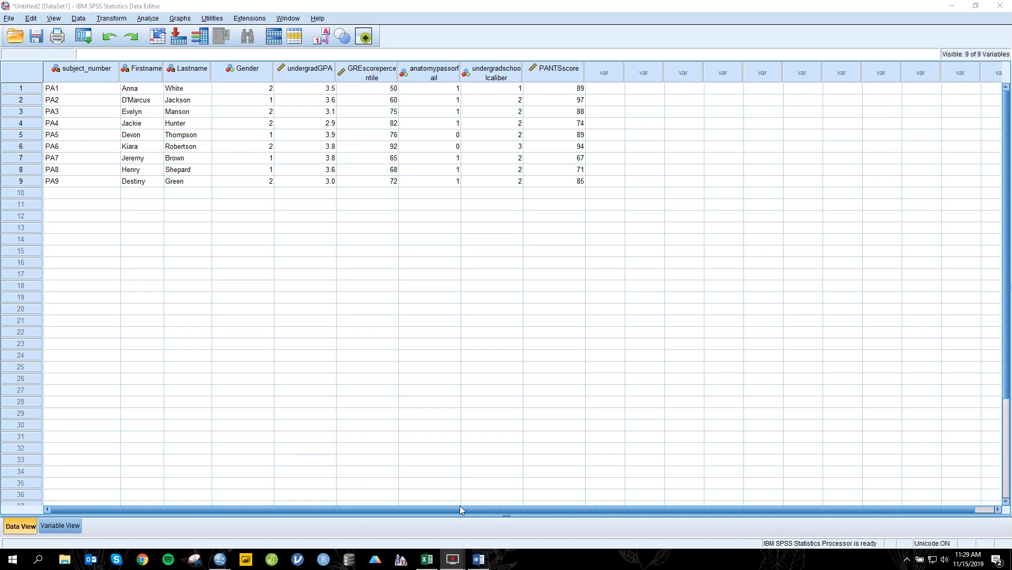
mouse_move(453, 559)
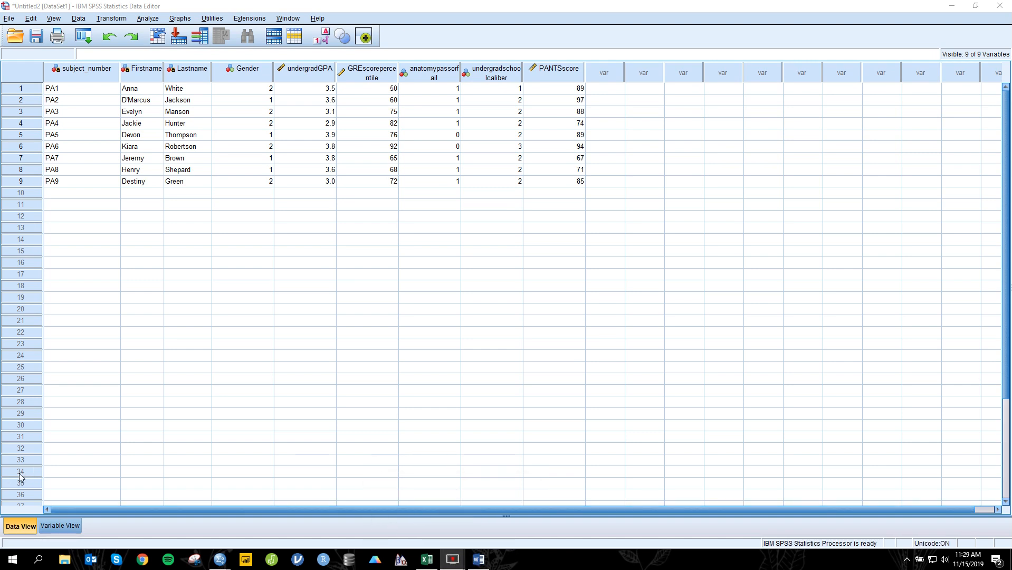